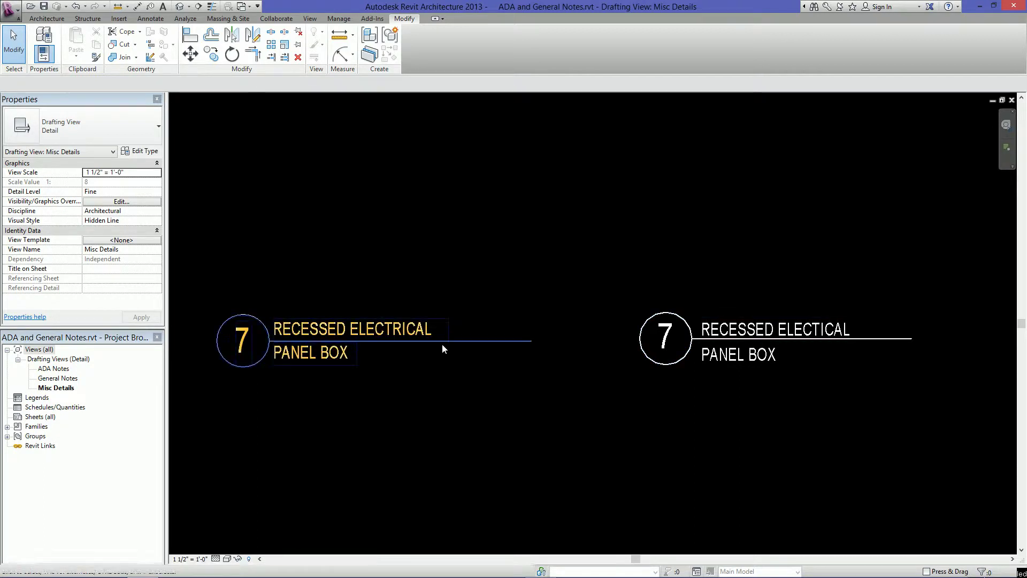
Inspect the right-hand title's circle and text, then select the left sheet title
click(688, 357)
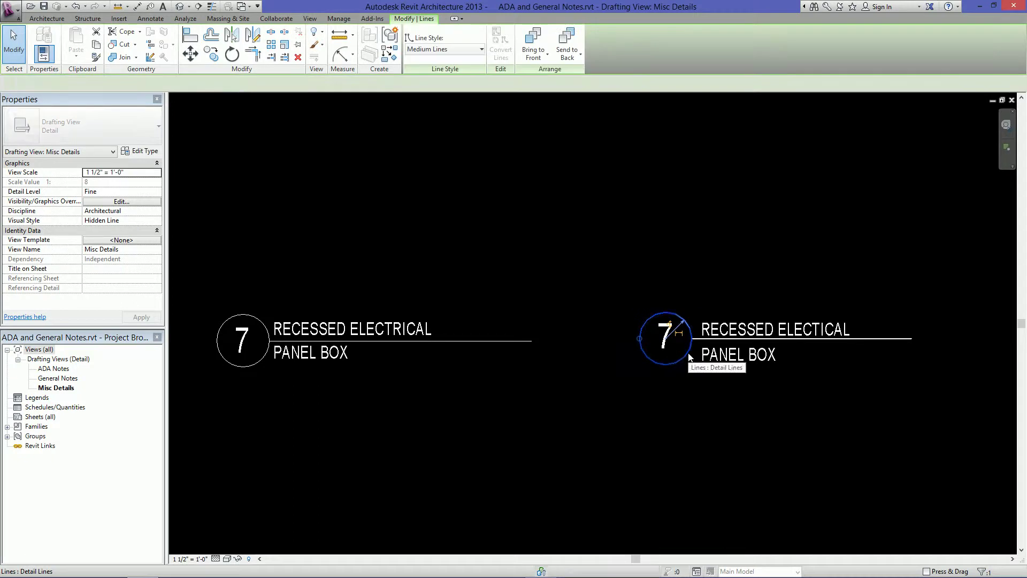
click(715, 356)
click(741, 330)
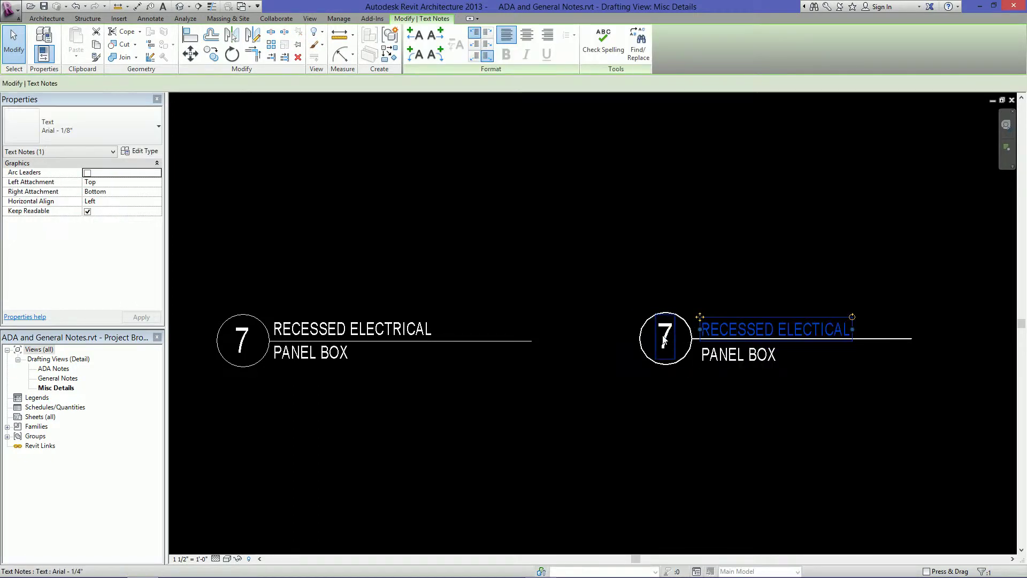
click(675, 331)
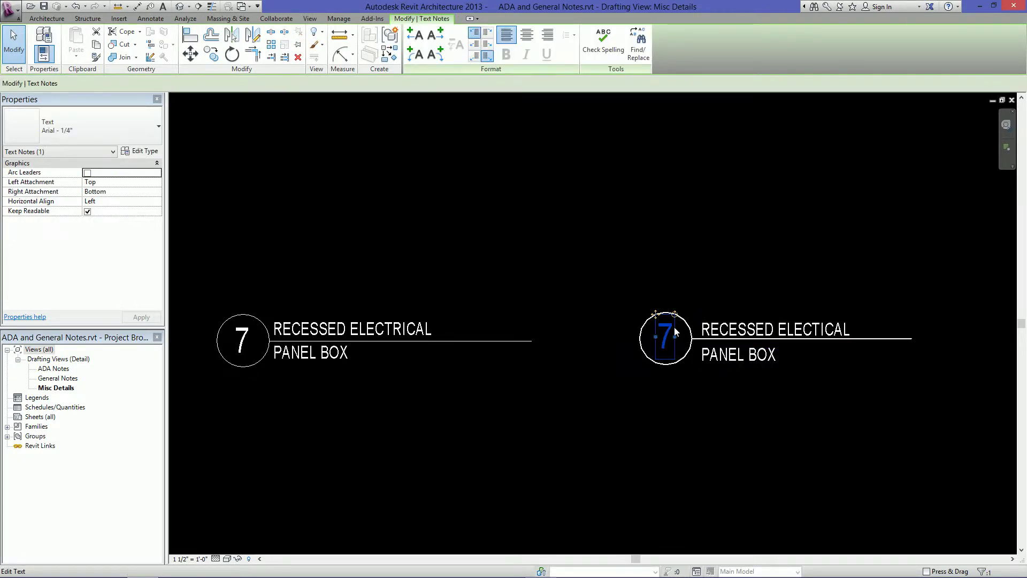
click(461, 341)
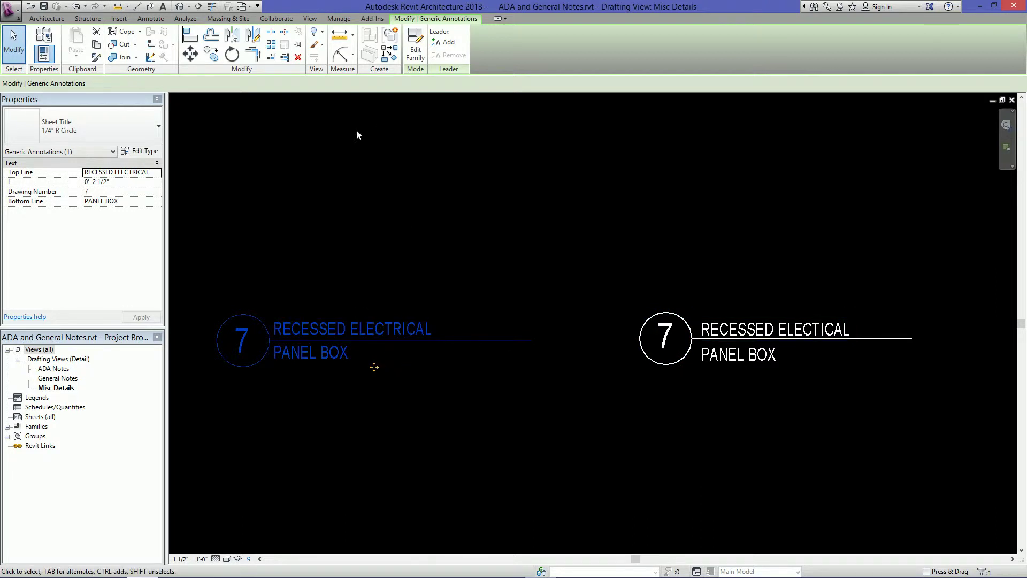
Place two more copies of the sheet title with Create Similar, one low and one higher
click(388, 54)
click(413, 474)
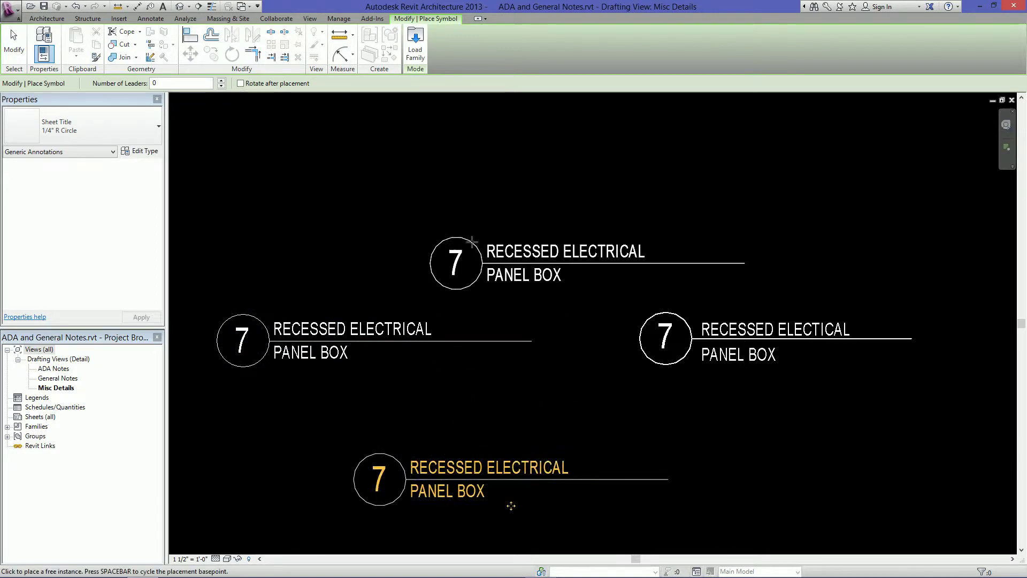
click(414, 212)
key(Escape)
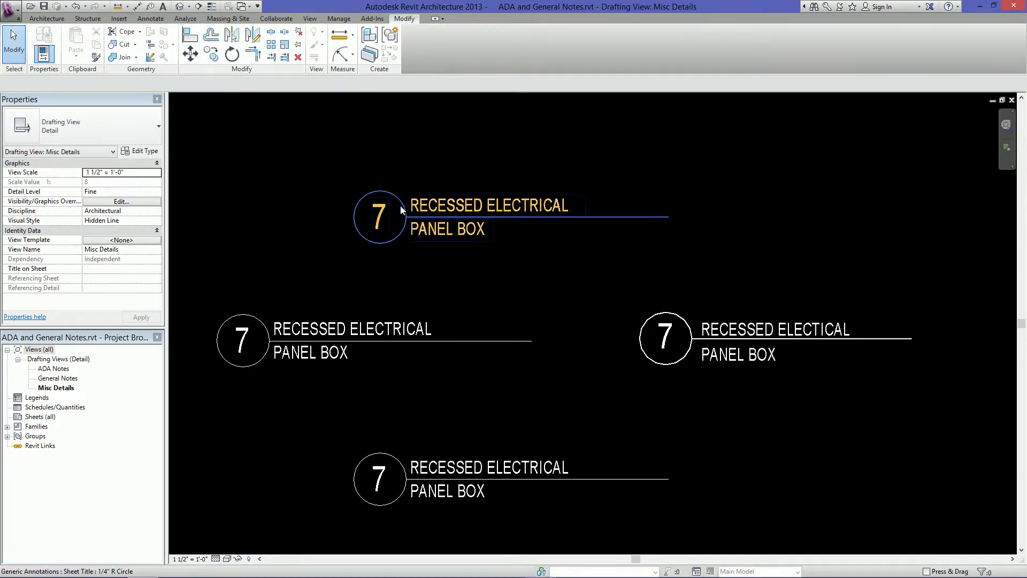
Move the upper new title copy to the right with MV
click(418, 210)
key(m)
key(v)
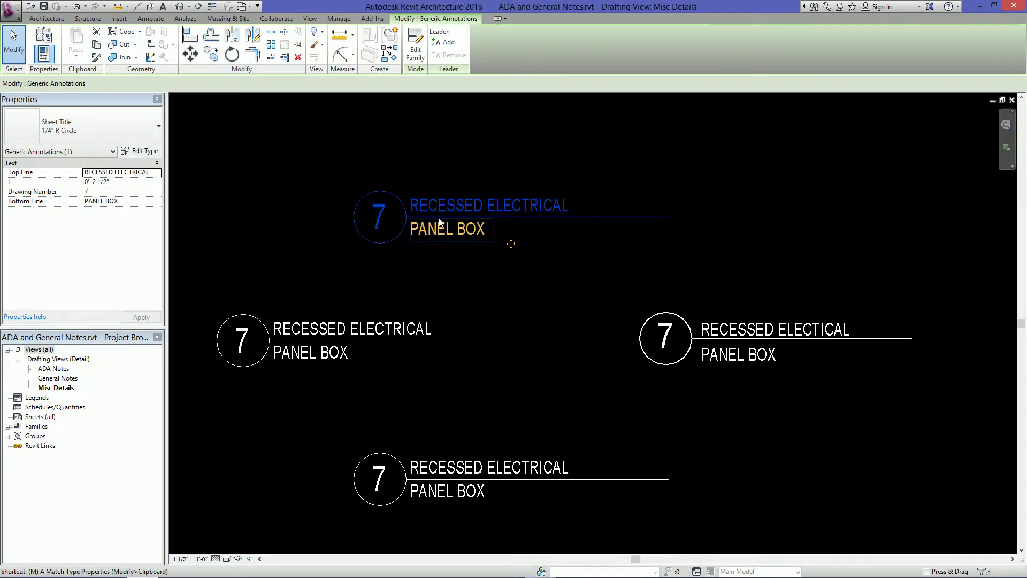
click(440, 217)
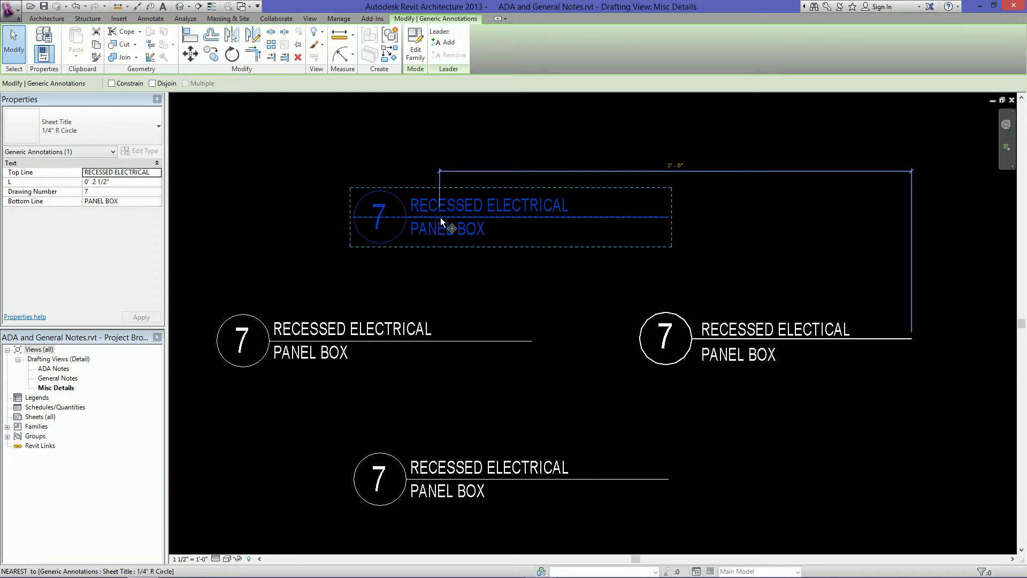
click(630, 217)
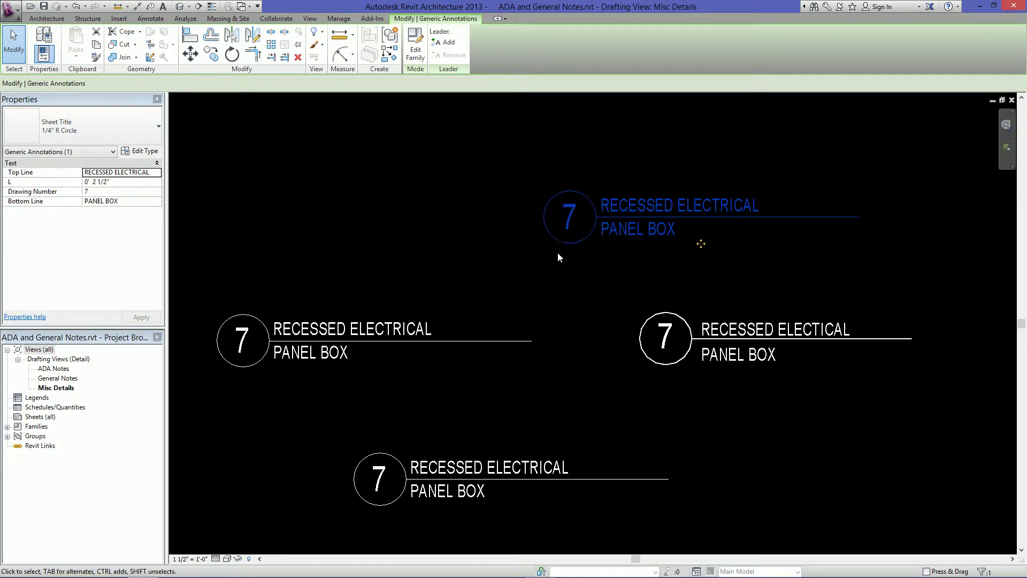
Create a new annotation symbol family from the Generic Annotation.rft template
click(14, 11)
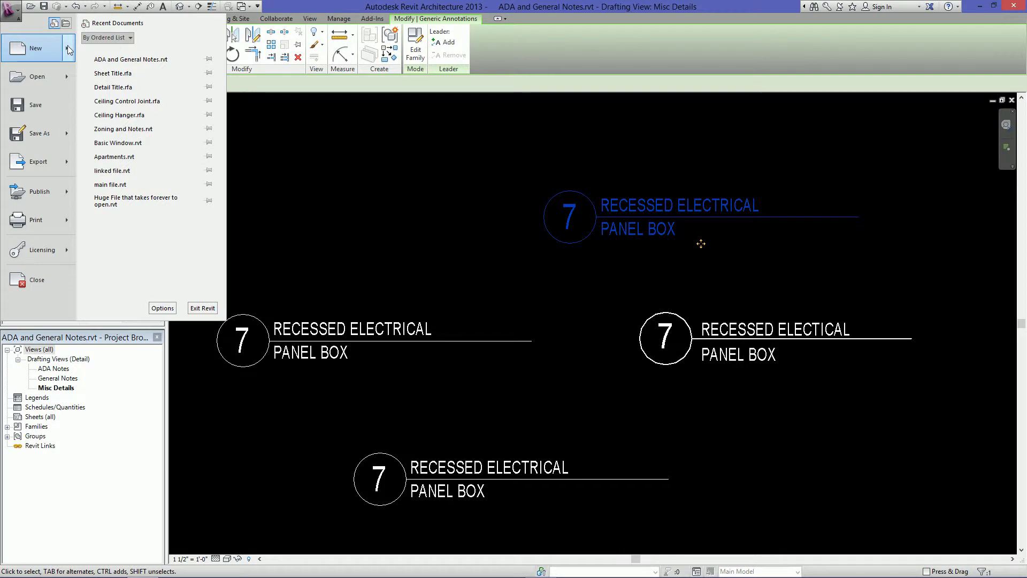
mouse_move(74, 50)
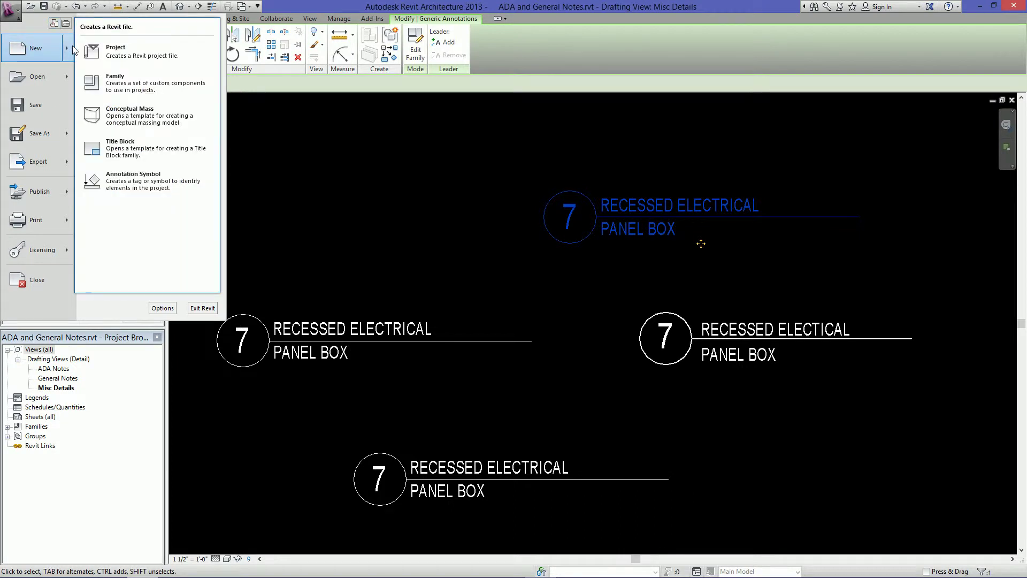
click(159, 185)
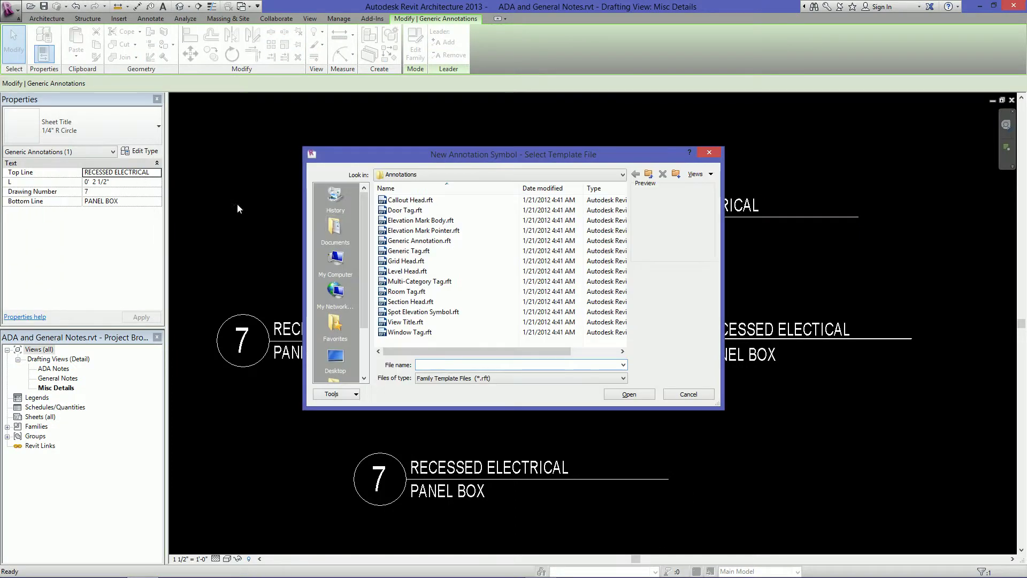
click(434, 242)
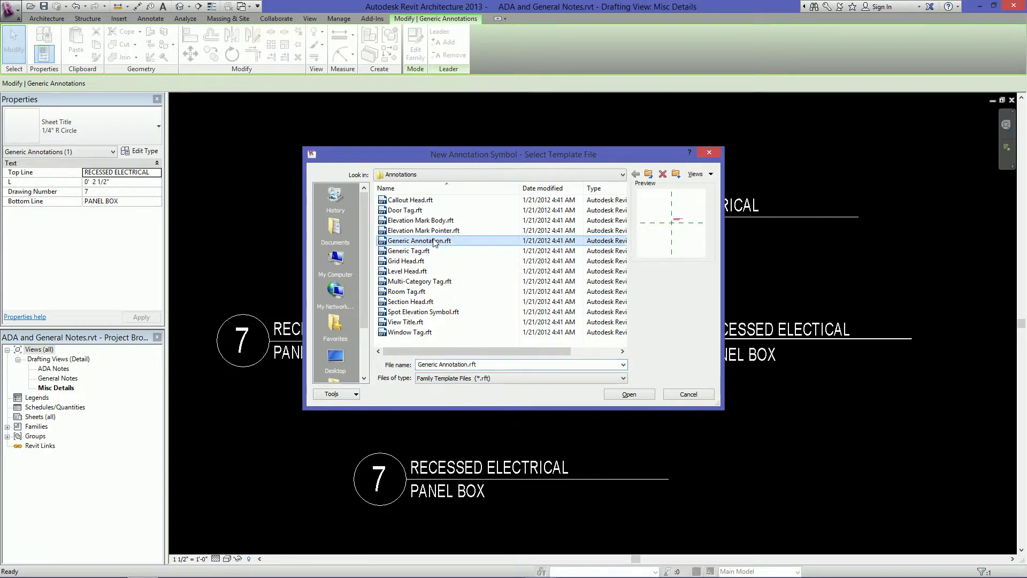
click(632, 396)
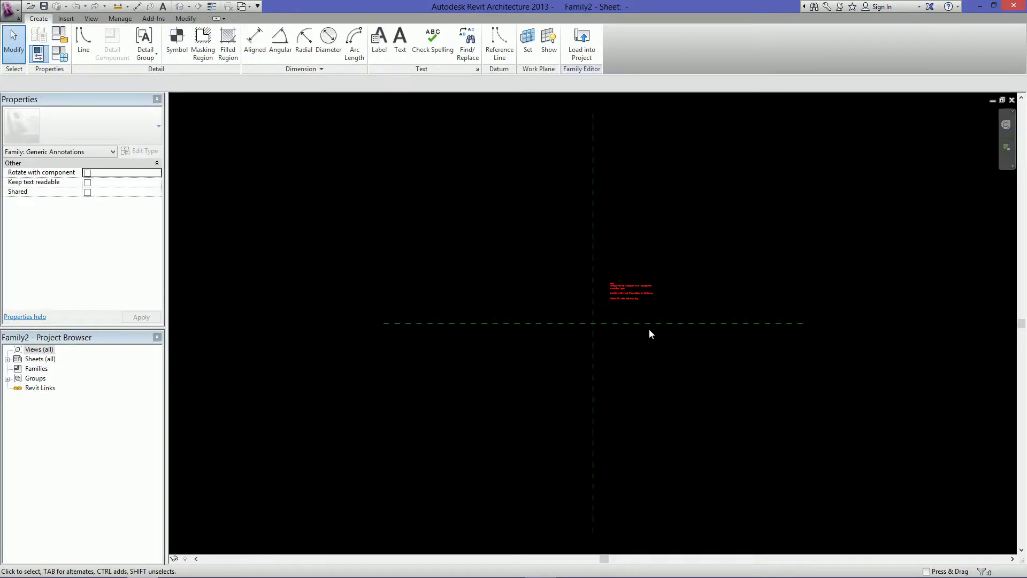
Delete the red instructional note from the new family
scroll(679, 334, up, 3)
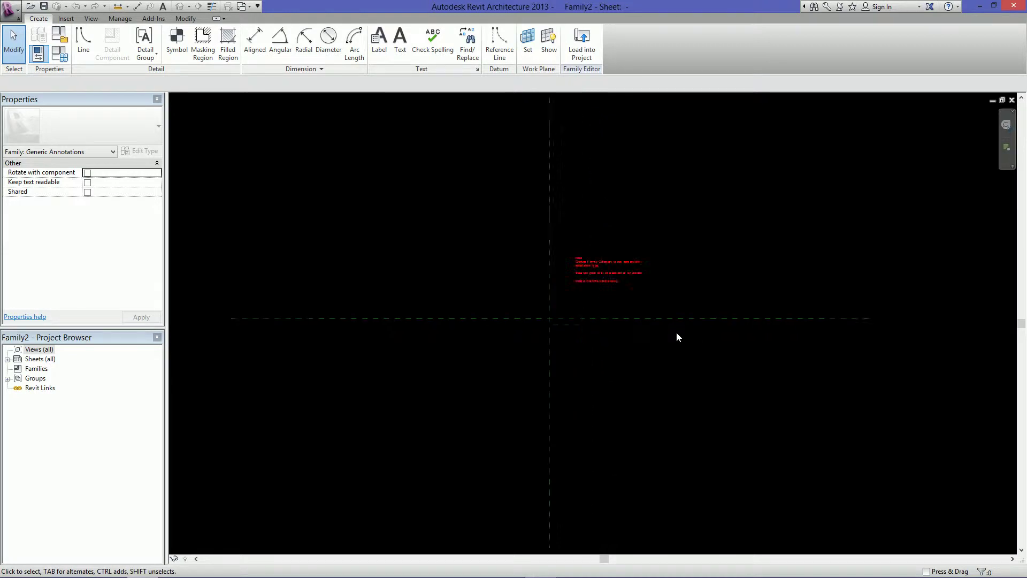
scroll(589, 284, up, 2)
click(594, 259)
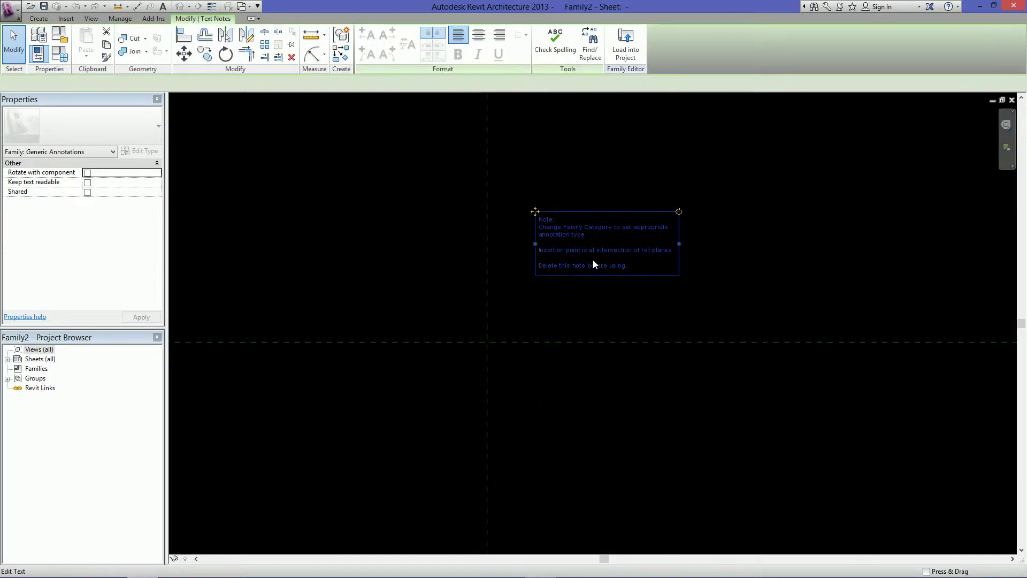
key(Delete)
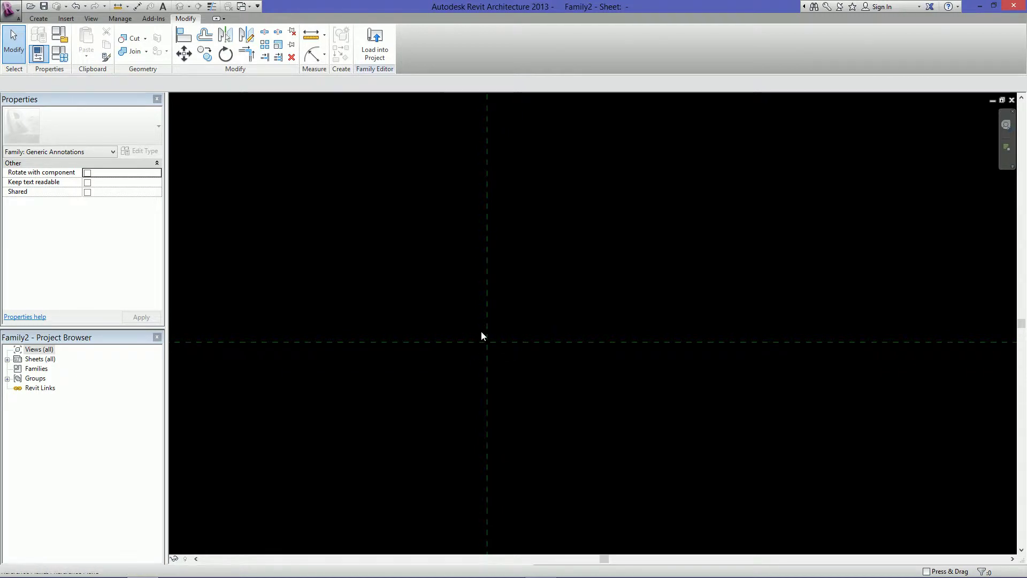
Draw a line circle above-left of the reference-plane intersection and select it
click(38, 18)
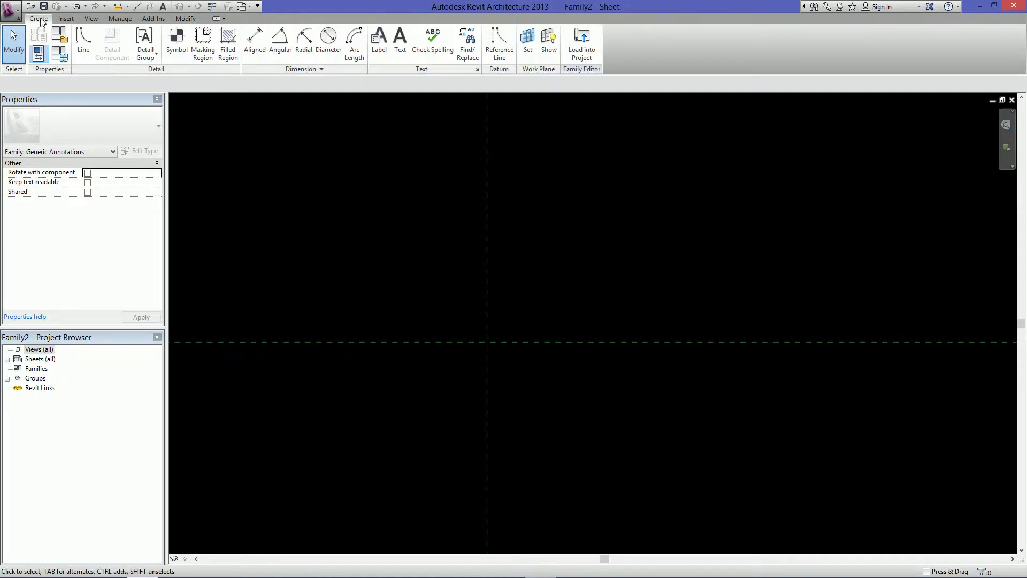
click(84, 50)
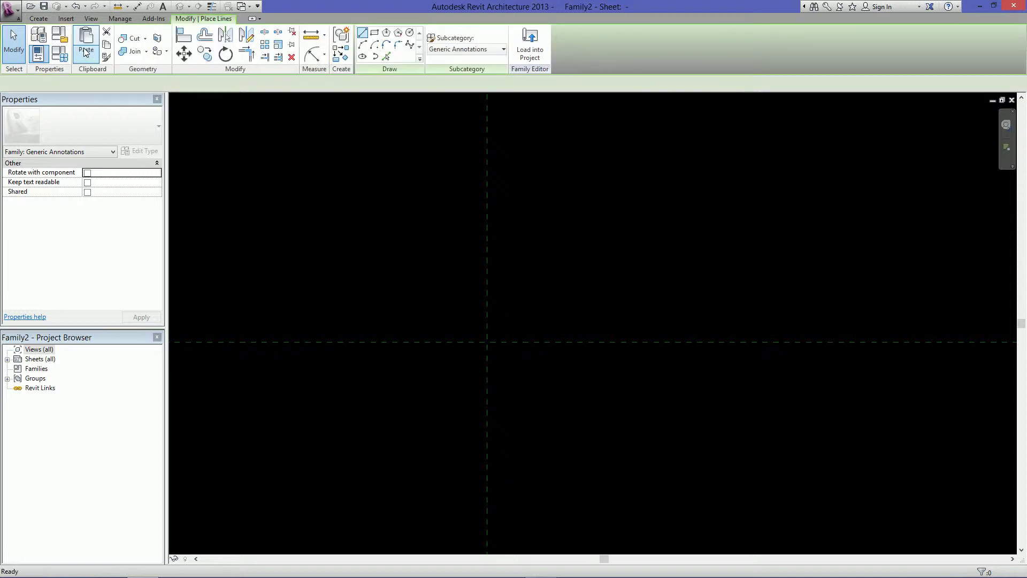
click(409, 32)
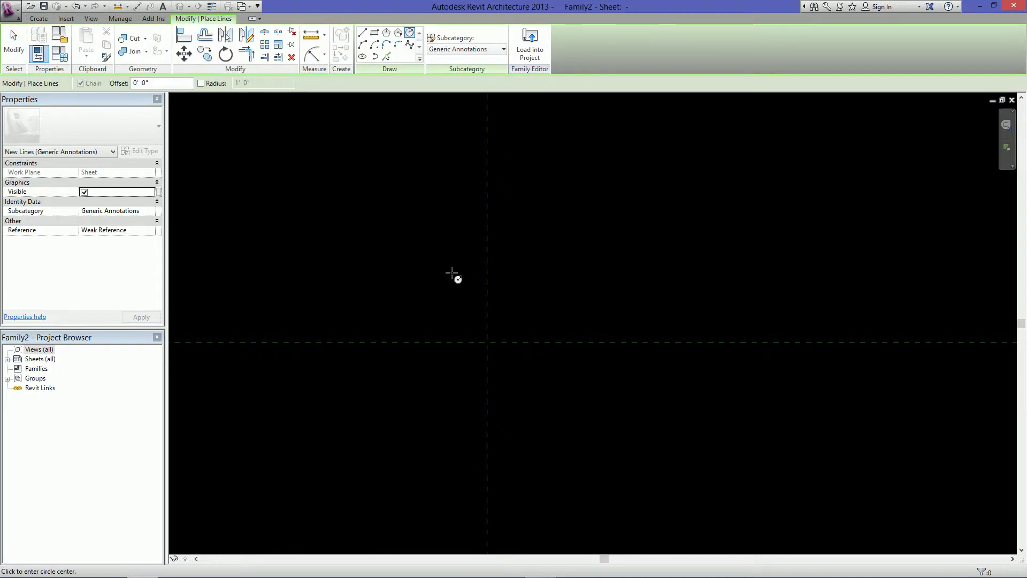
click(393, 298)
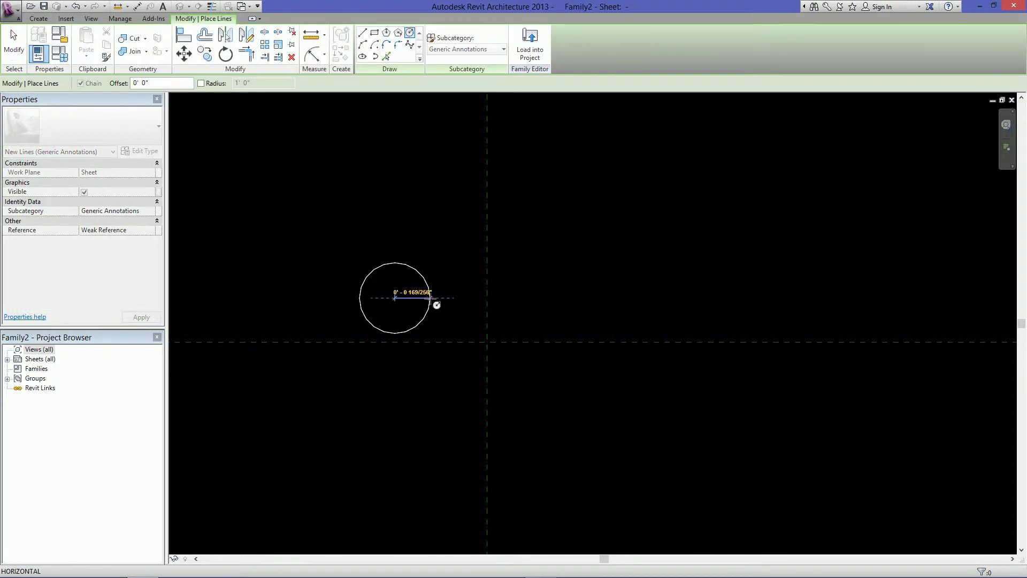
click(449, 298)
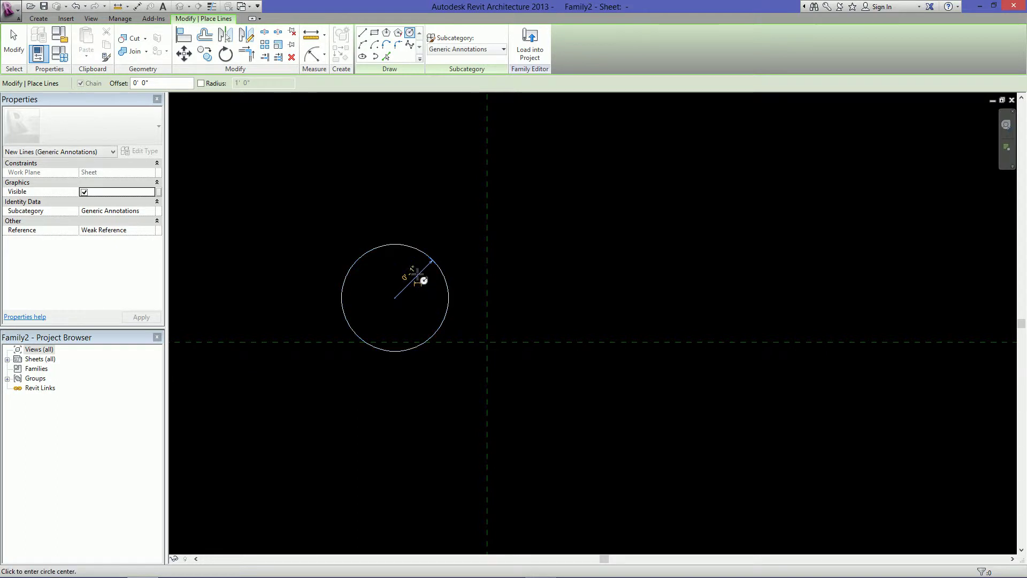
key(Escape)
key(Escape)
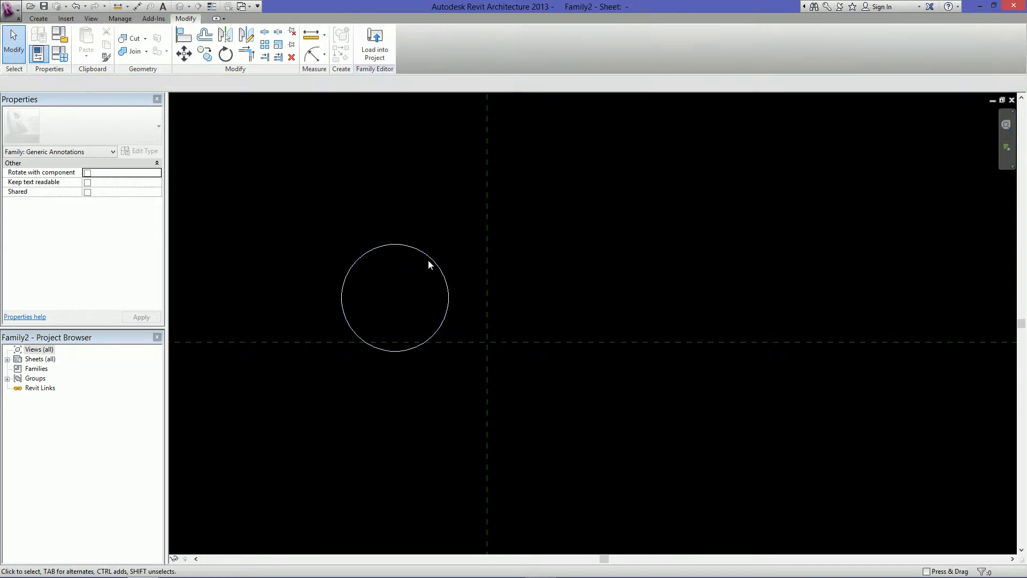
click(430, 262)
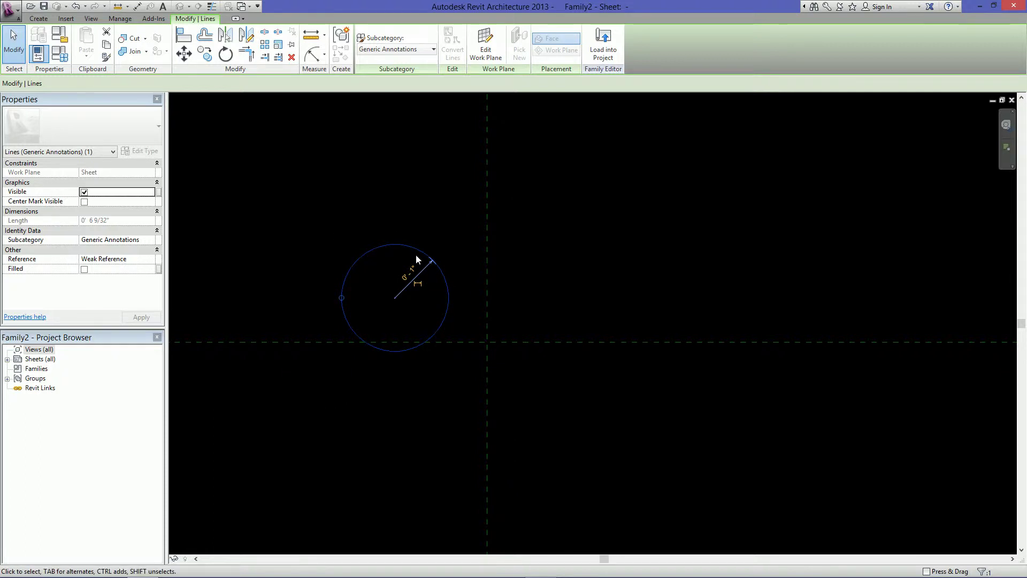
Set the circle's radius to .25 (a quarter inch)
click(453, 267)
click(443, 275)
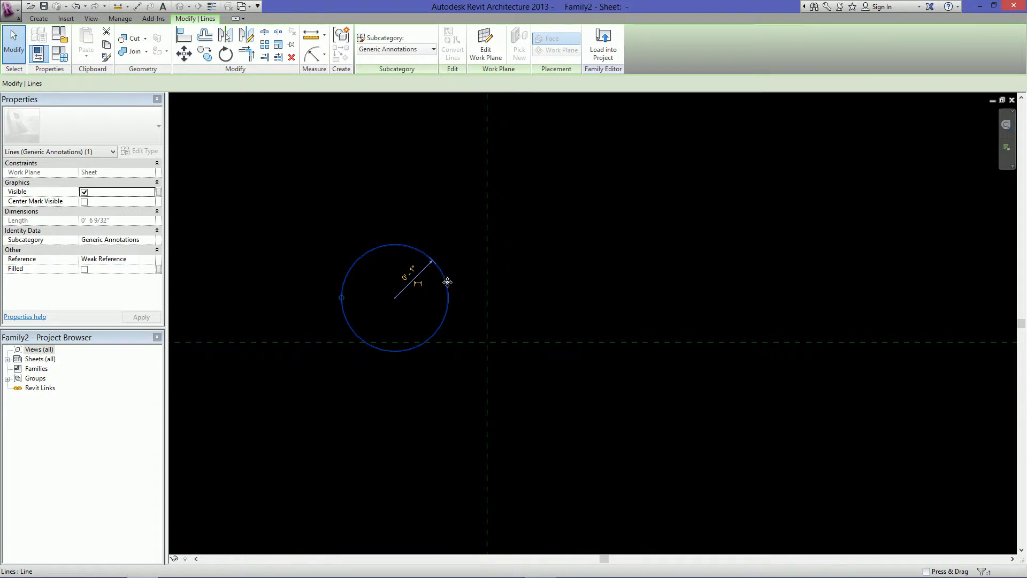
click(409, 277)
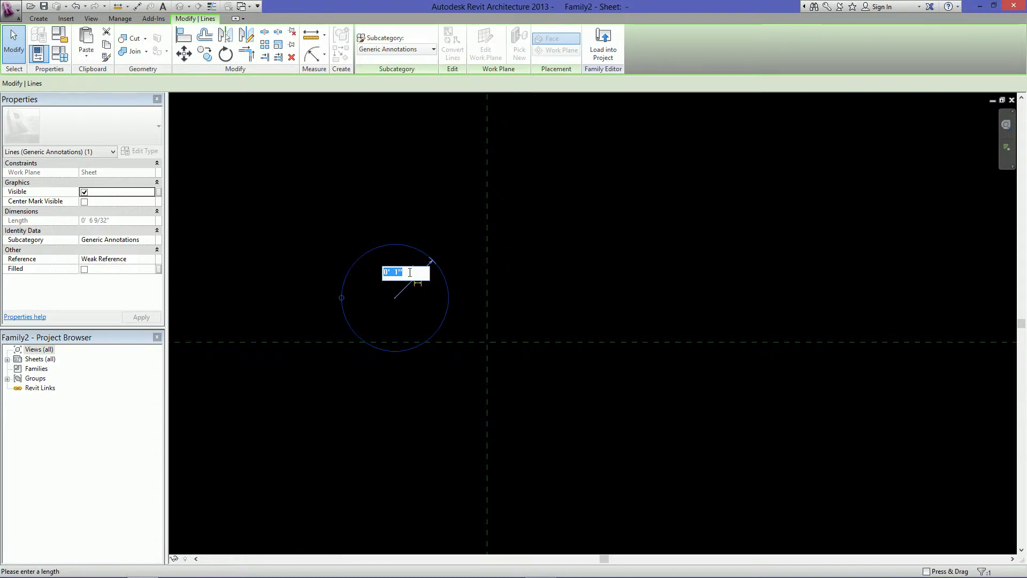
text(.25)
key(Return)
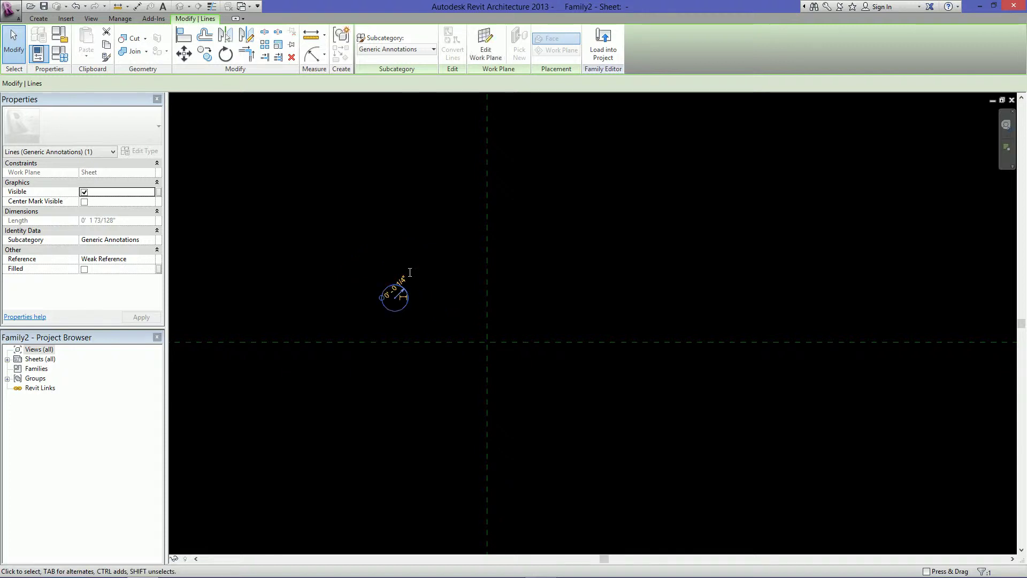
key(Escape)
Move the small circle onto the reference-plane intersection, then reselect it
click(409, 296)
key(m)
key(v)
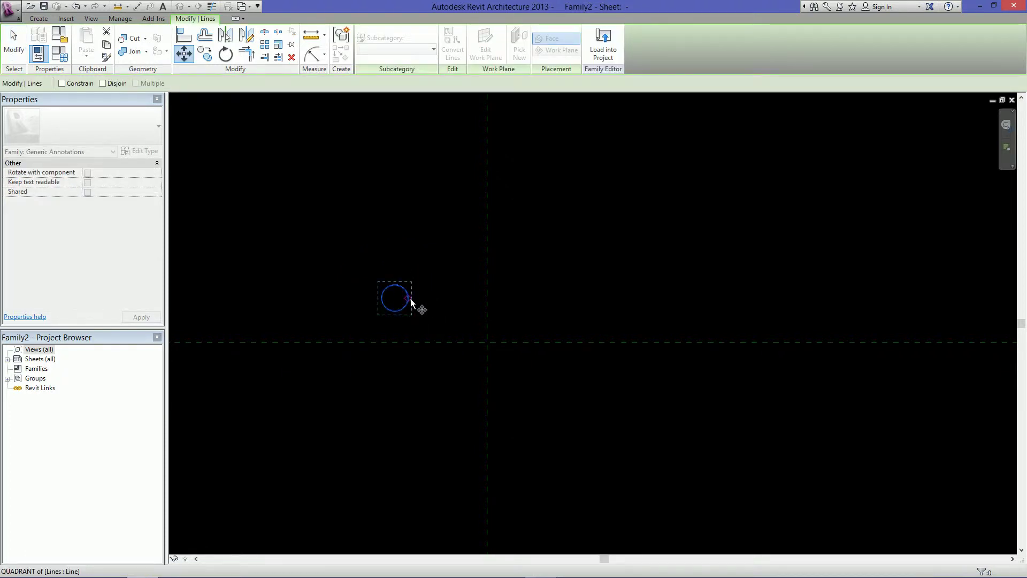
scroll(411, 301, up, 2)
click(410, 298)
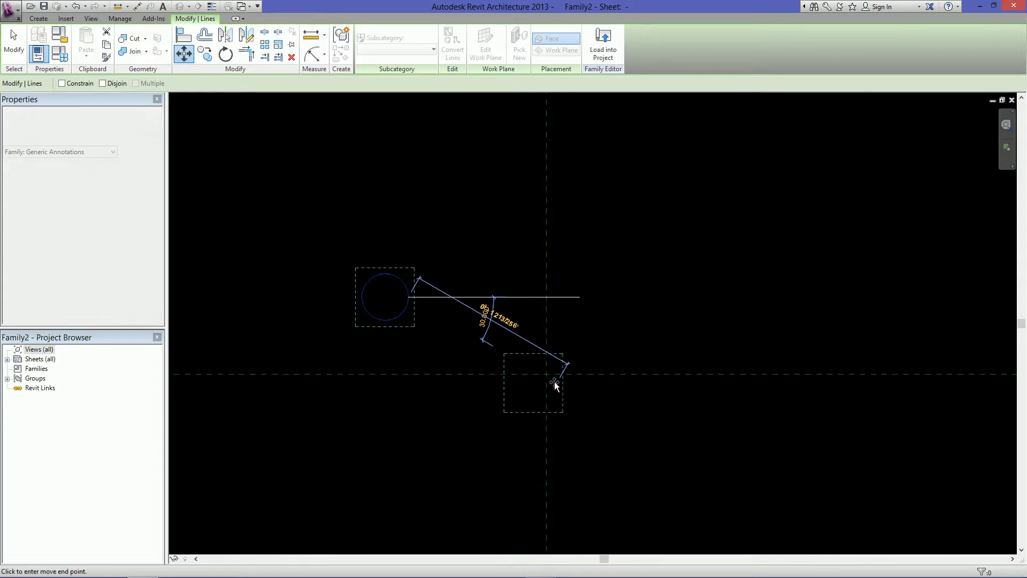
click(546, 374)
click(585, 416)
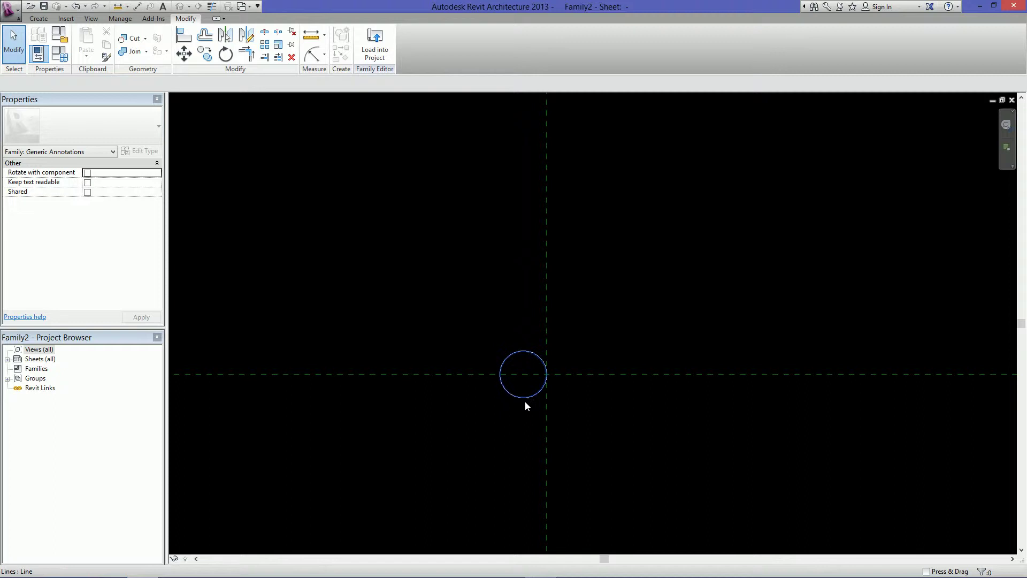
click(534, 357)
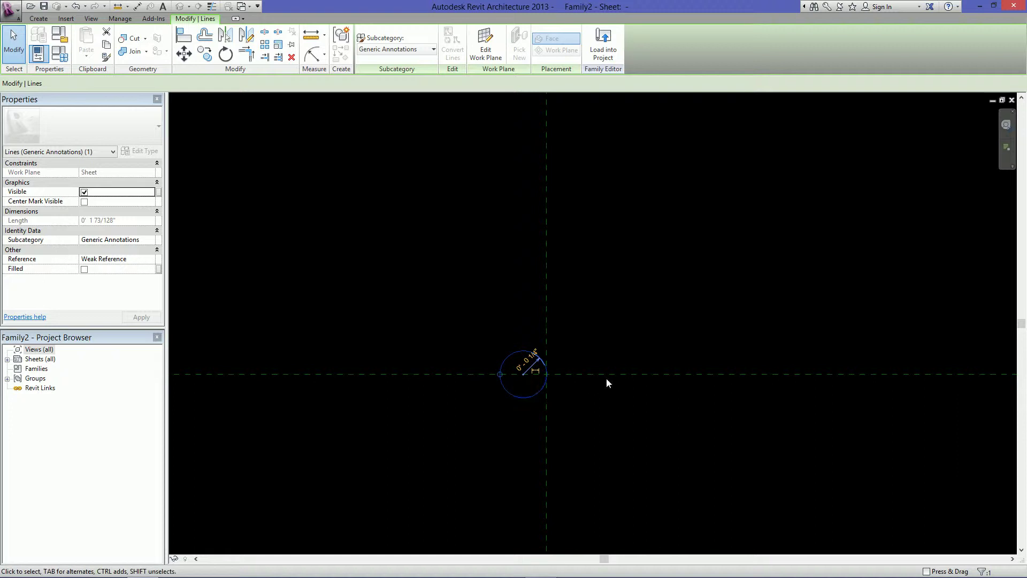
Turn on the circle's centre mark and align it to the horizontal reference plane
click(643, 328)
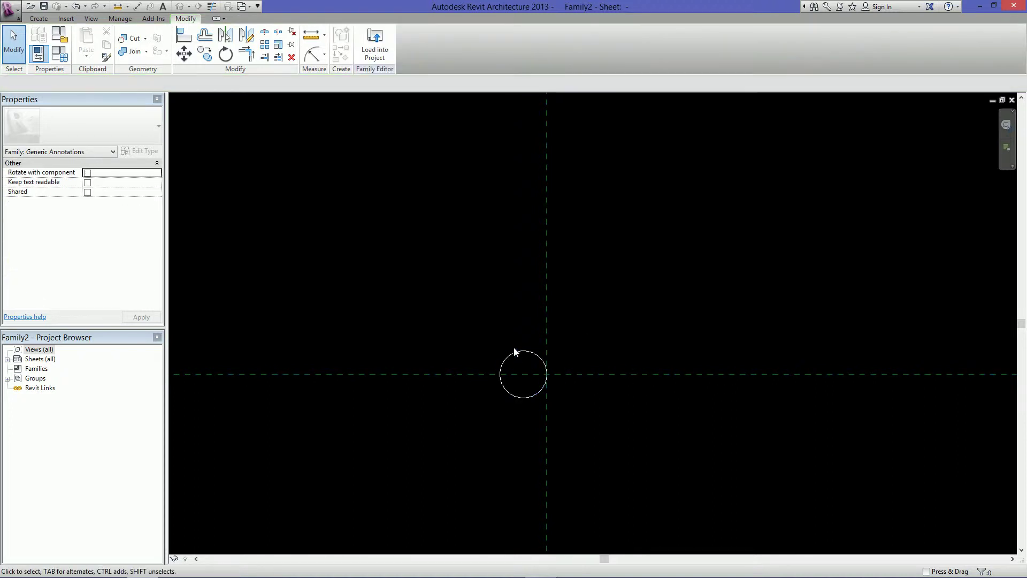
click(514, 348)
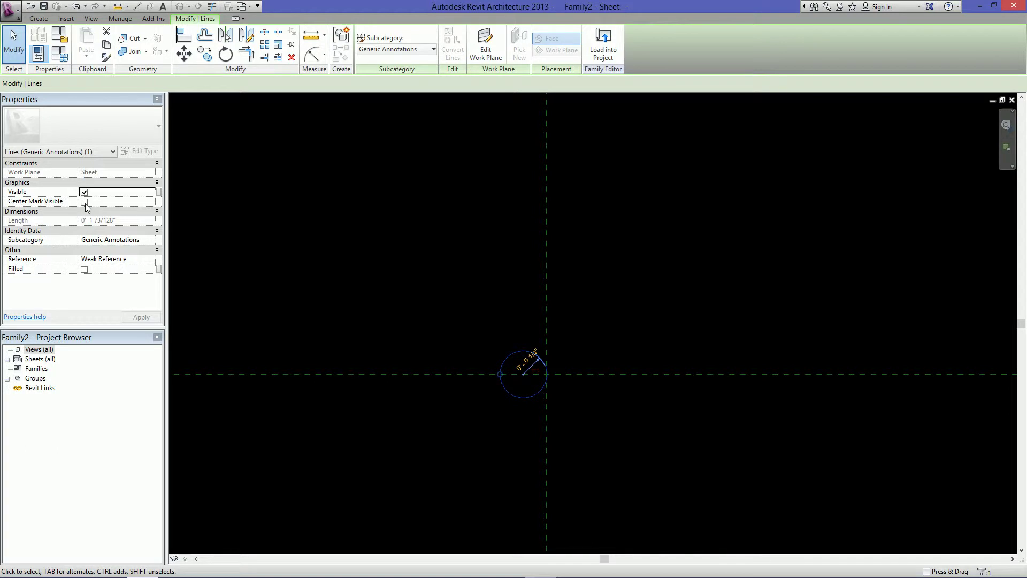
click(84, 202)
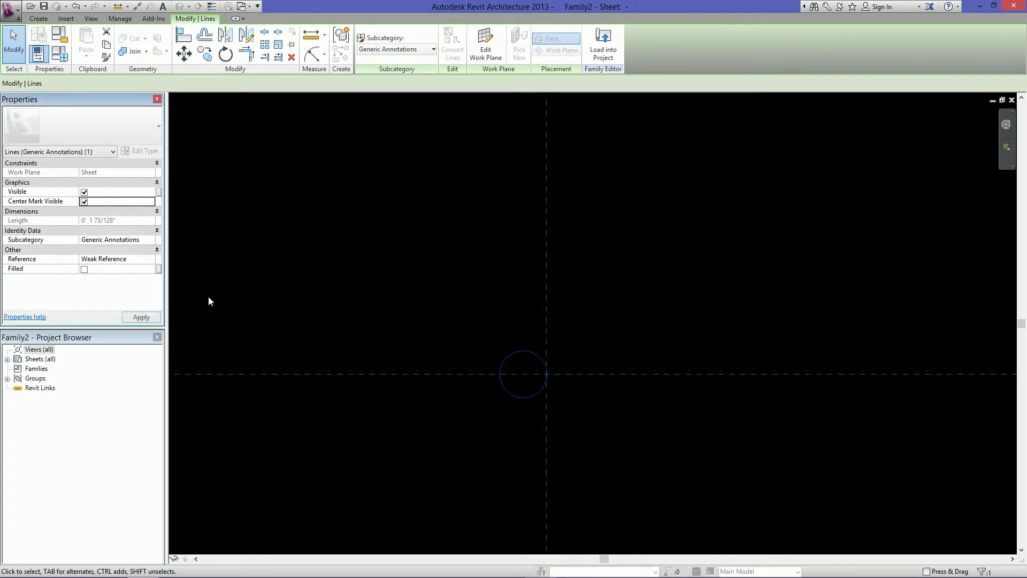
click(502, 335)
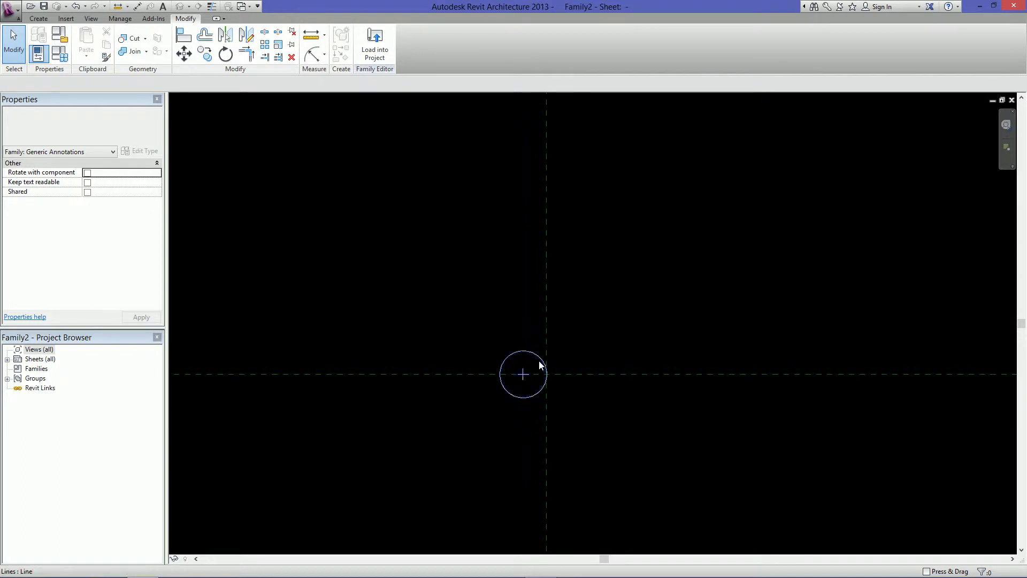
click(184, 35)
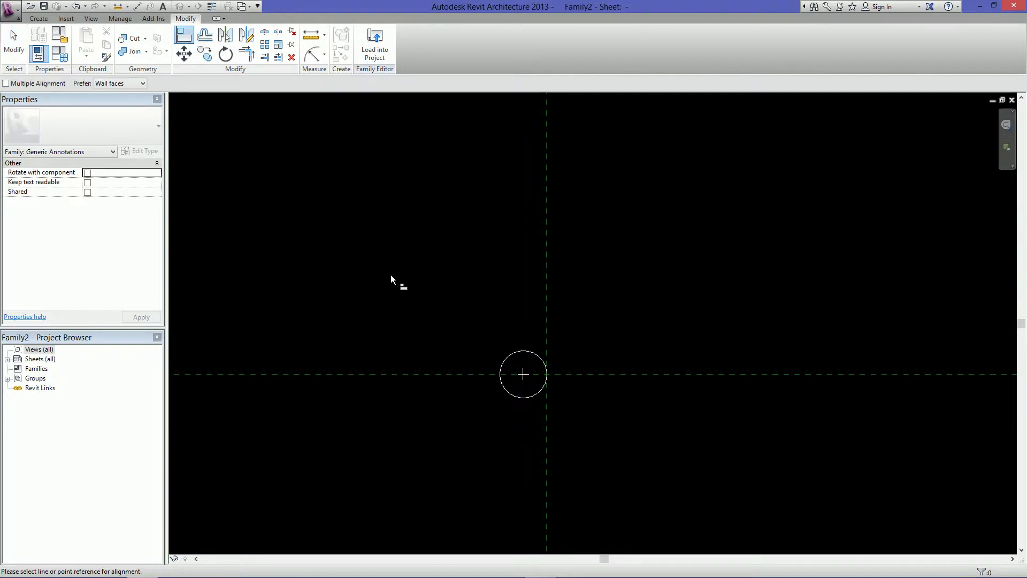
click(452, 374)
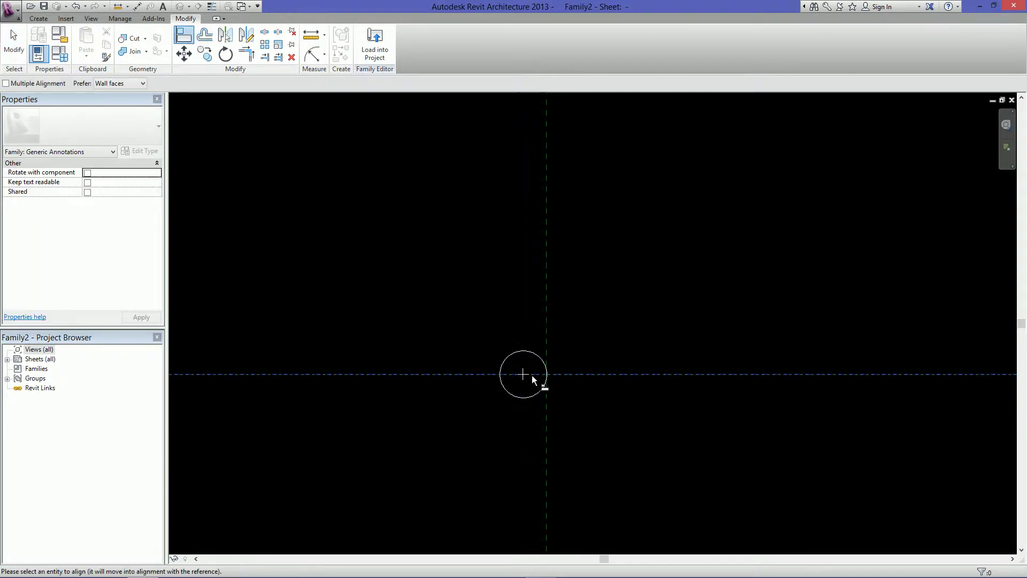
click(524, 374)
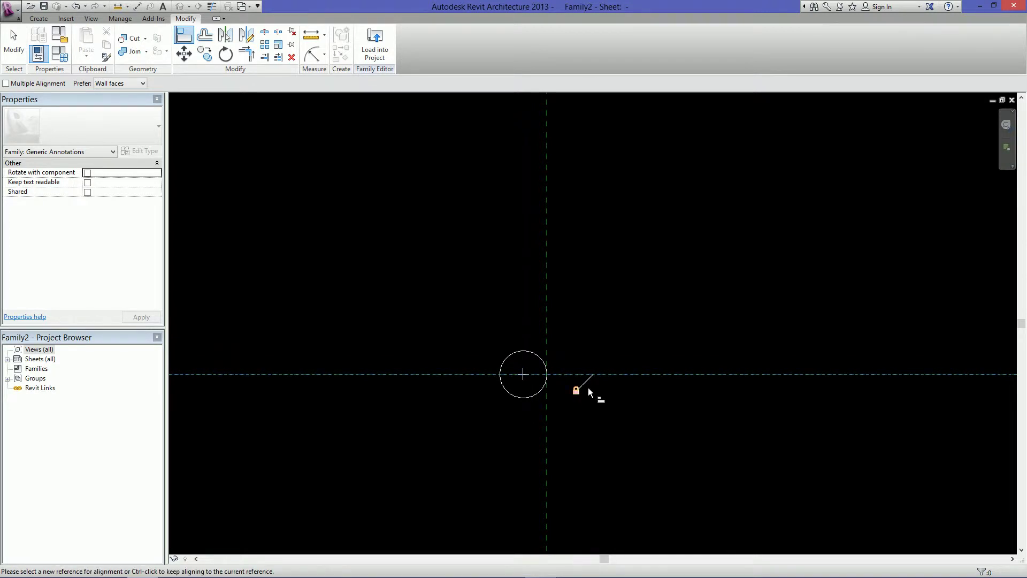
Start an aligned dimension from the vertical reference plane to the circle's centre
click(325, 55)
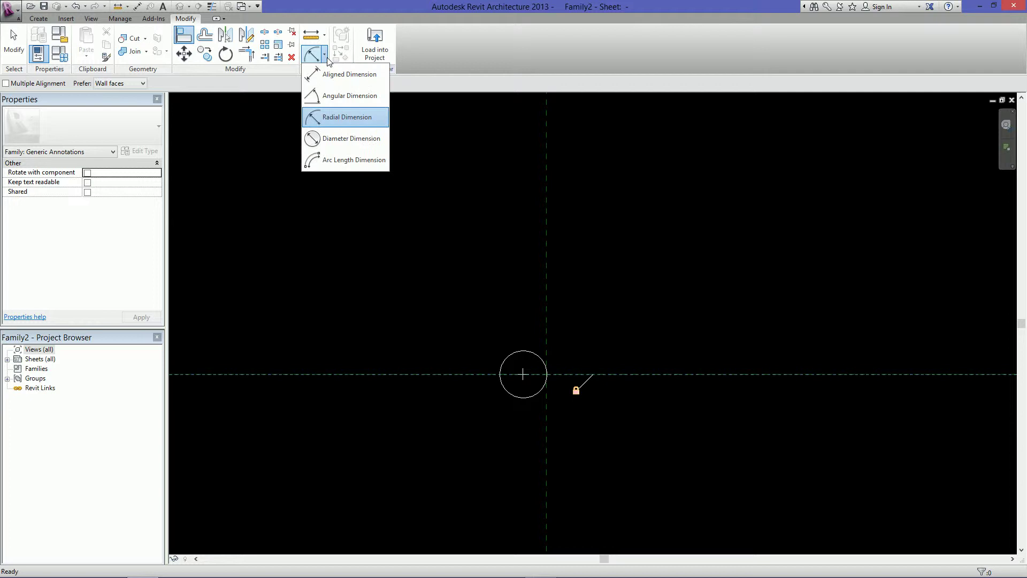
click(334, 74)
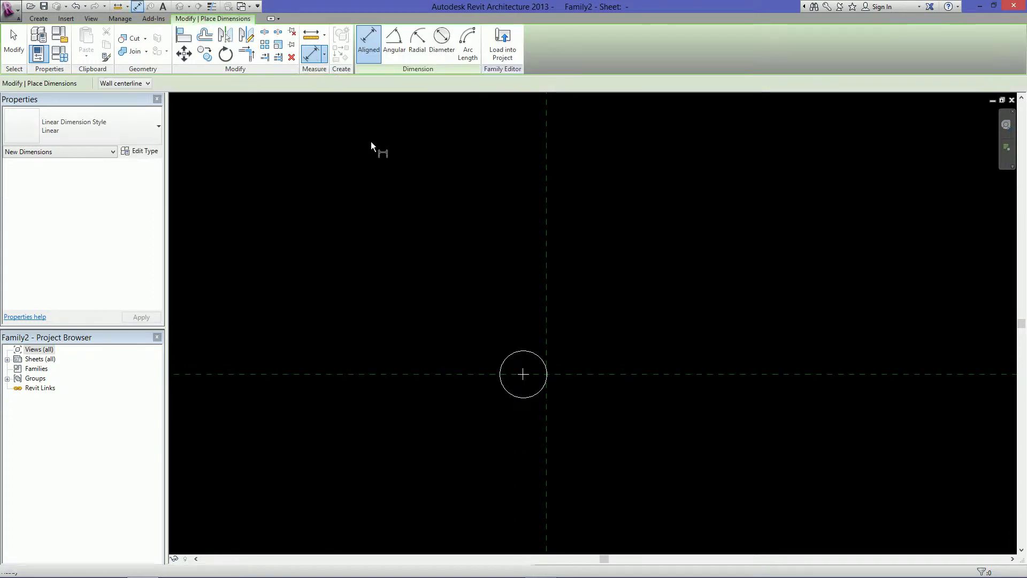
click(546, 326)
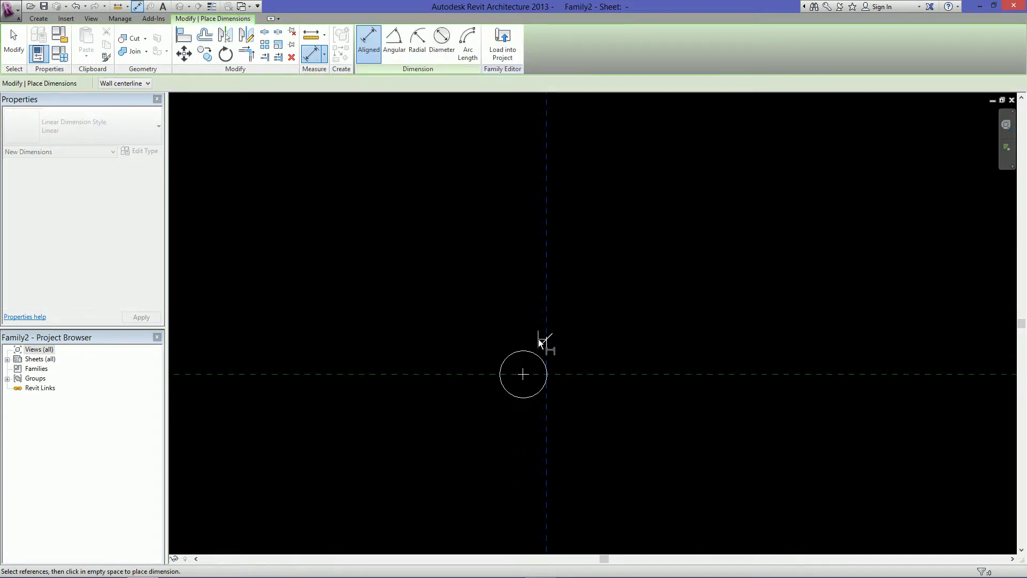
click(524, 373)
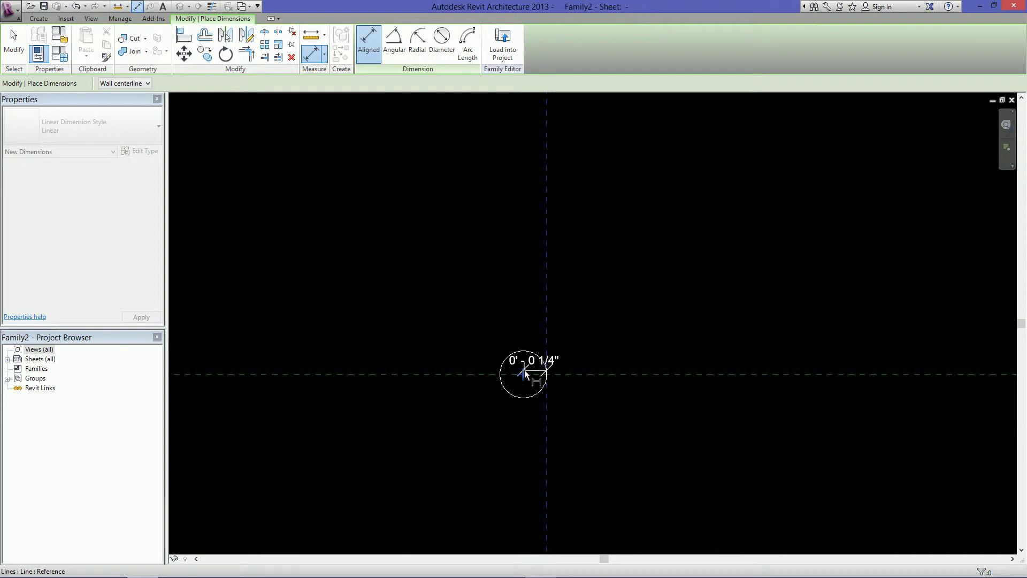
Place the 0' - 0 1/4" aligned dimension above the circle and select it
click(505, 299)
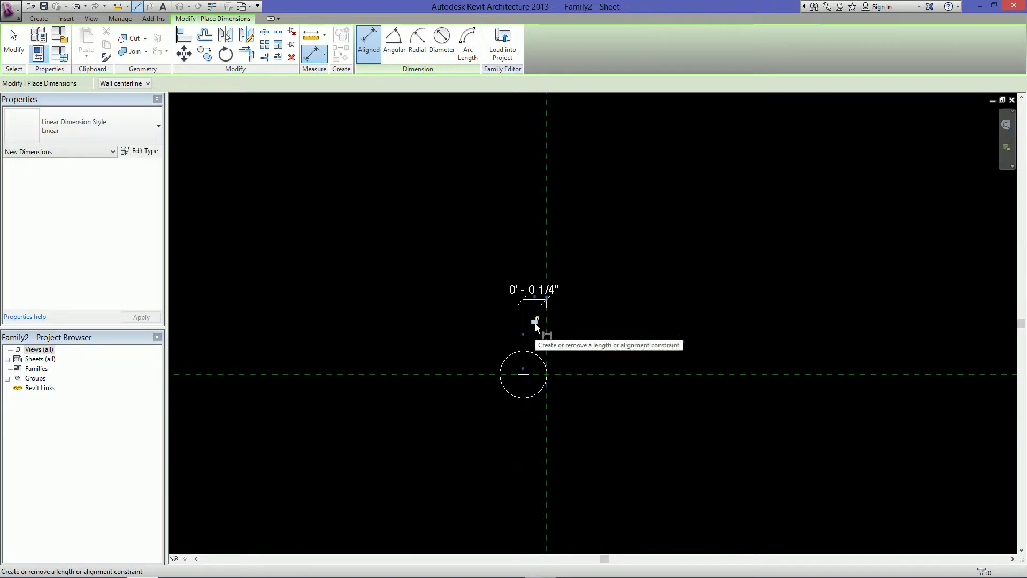
key(Escape)
key(Escape)
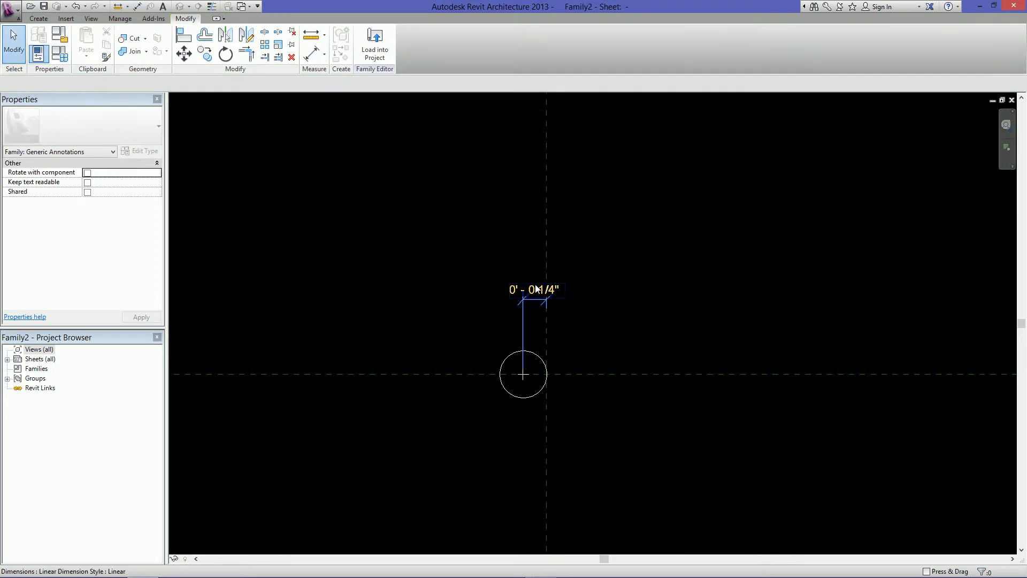
click(533, 295)
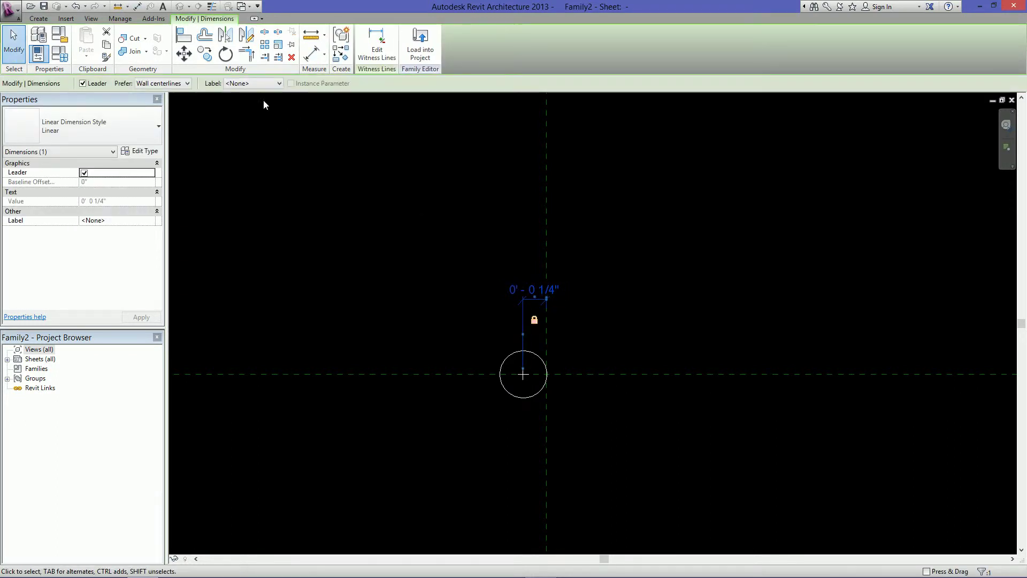
Label the dimension with a new Circle Dia length parameter grouped under Dimensions
click(258, 84)
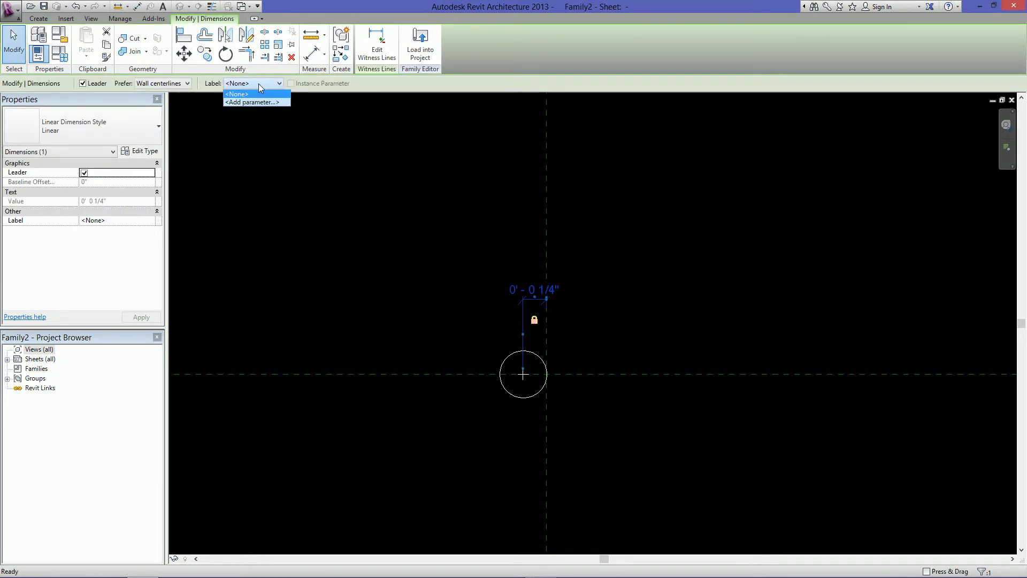
click(263, 101)
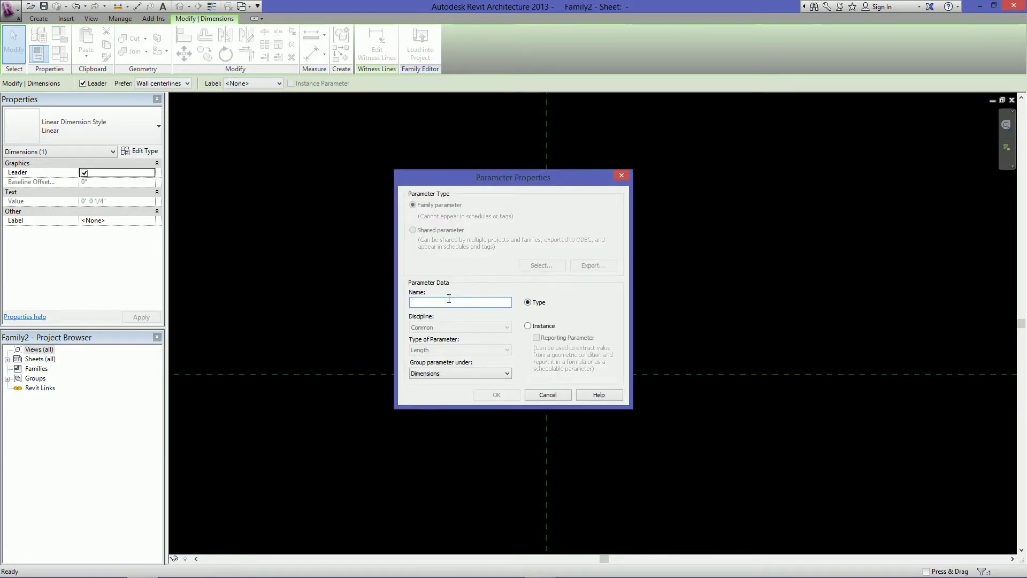
text(Circle Dia)
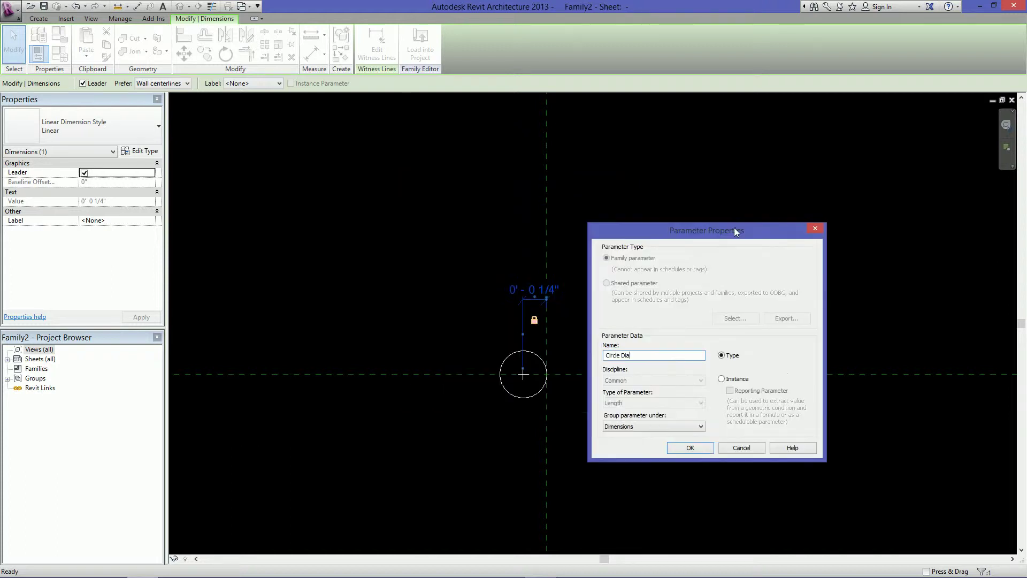
drag(734, 228, 754, 225)
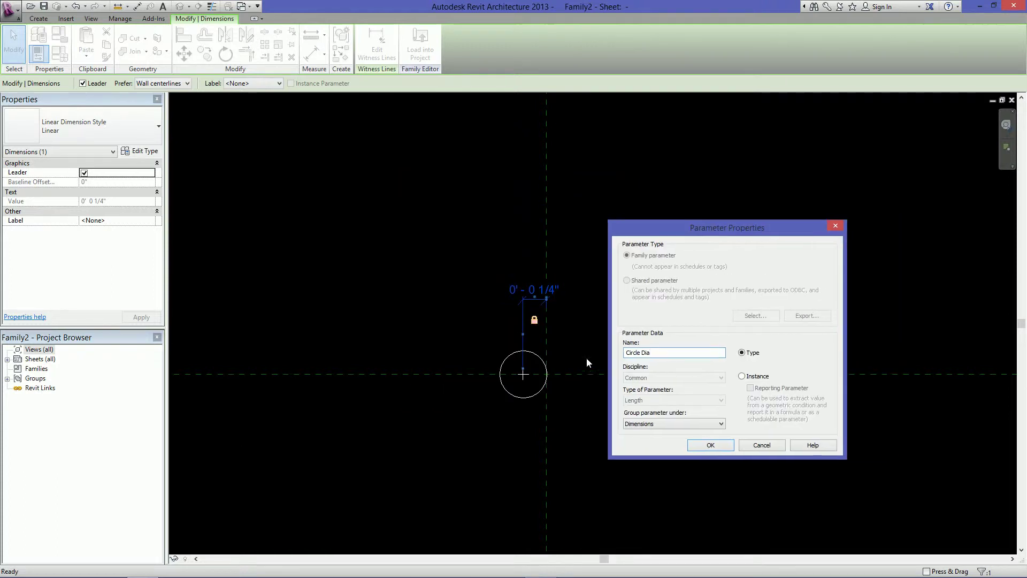
click(656, 423)
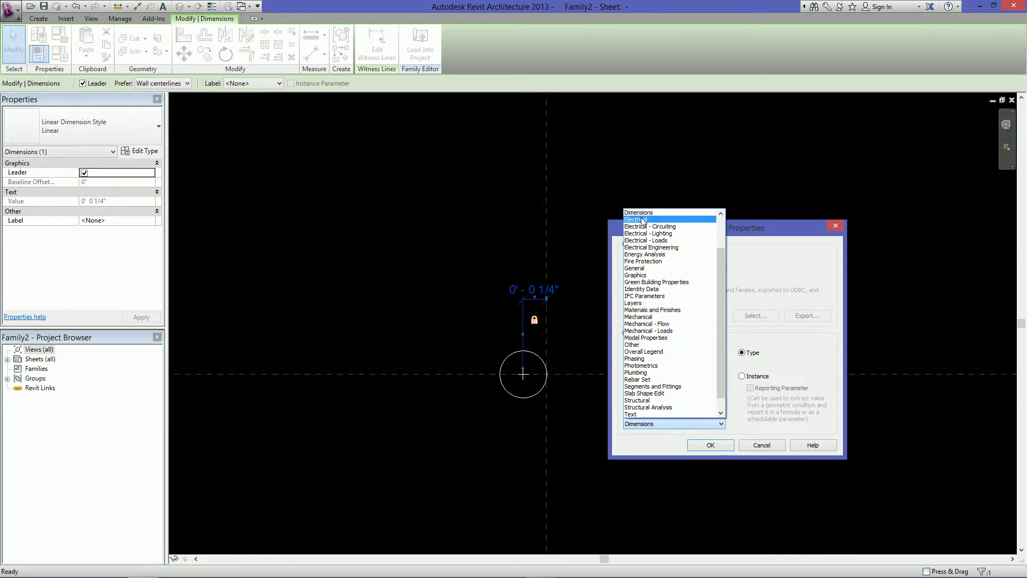
click(675, 392)
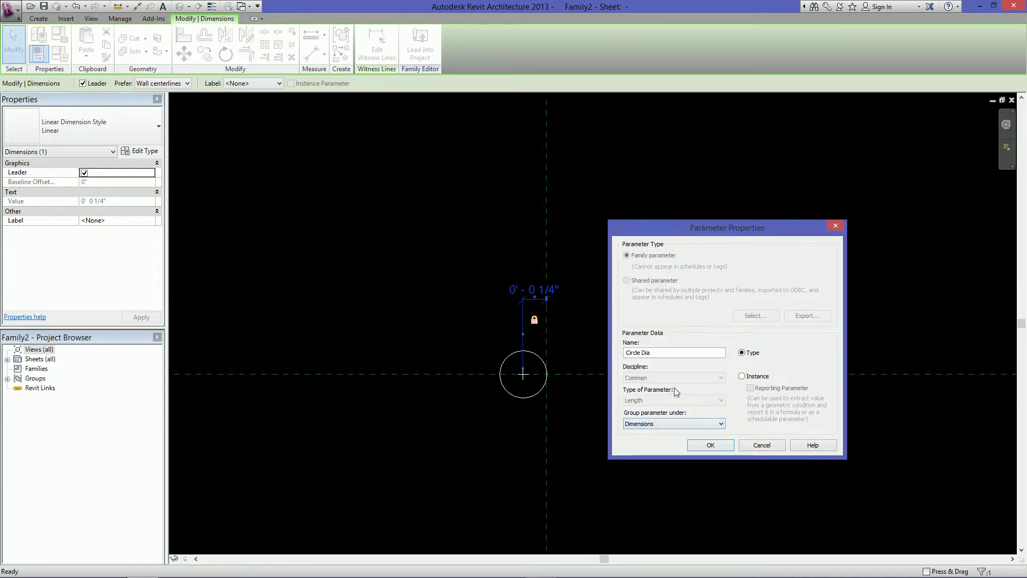
click(717, 447)
click(634, 321)
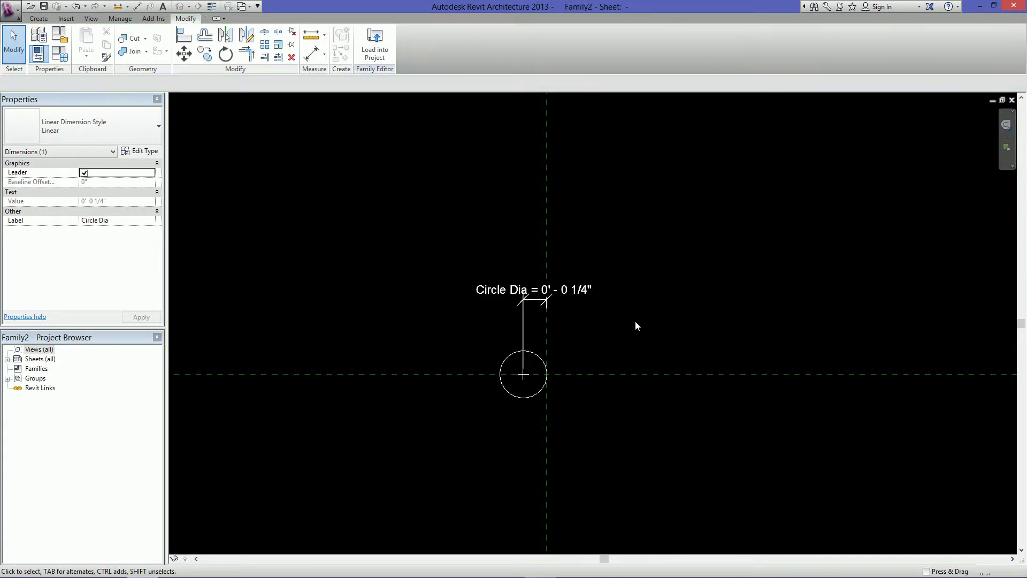
Add a radial dimension to the circle
click(325, 54)
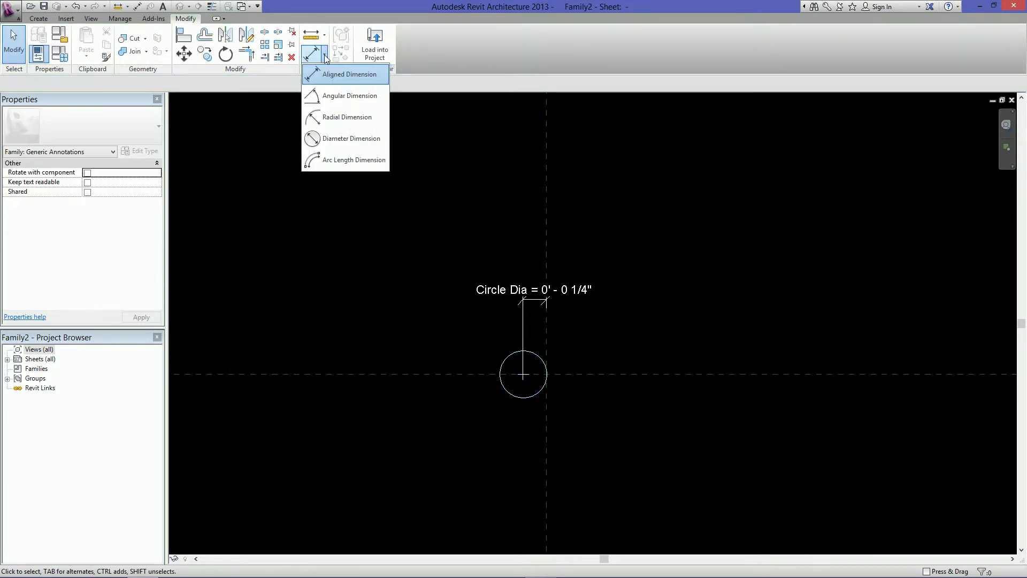
click(345, 116)
scroll(537, 351, up, 1)
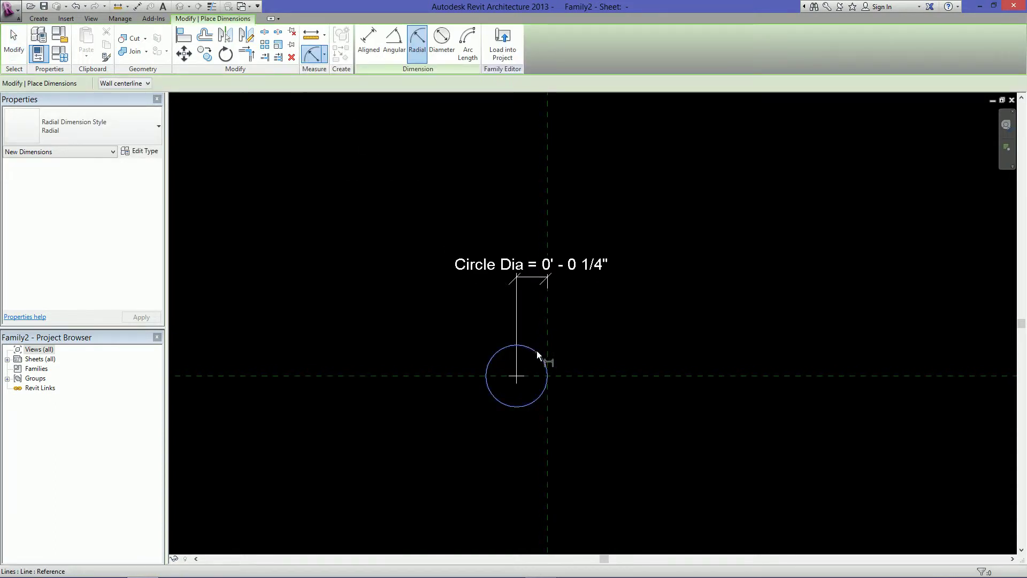
click(531, 347)
scroll(528, 354, up, 2)
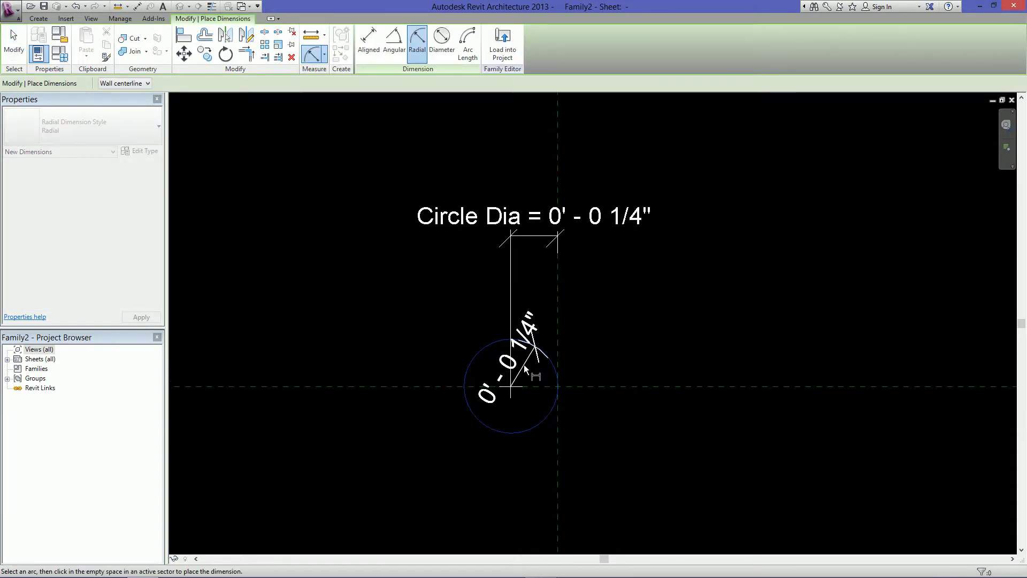
click(524, 368)
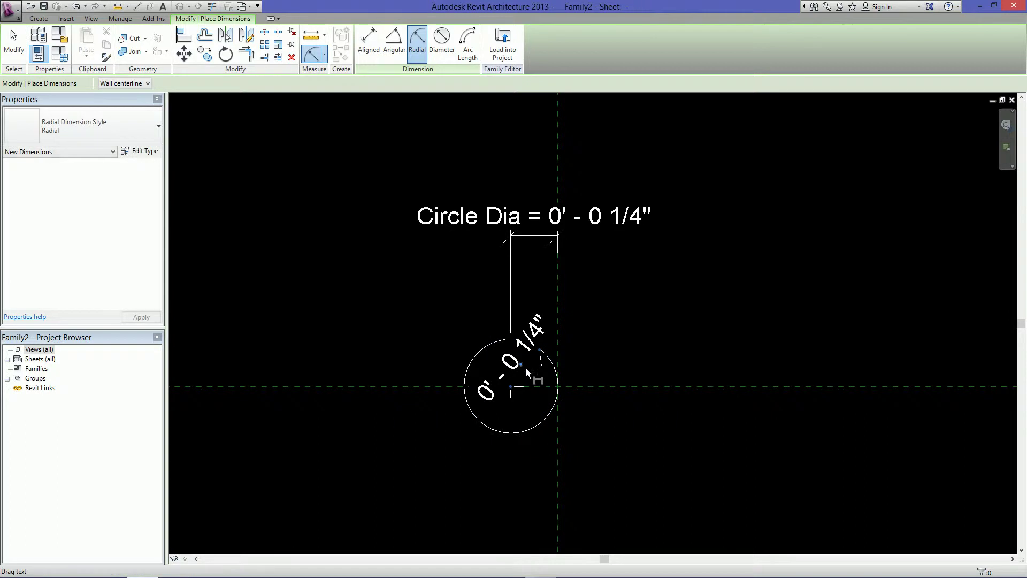
key(Escape)
key(Escape)
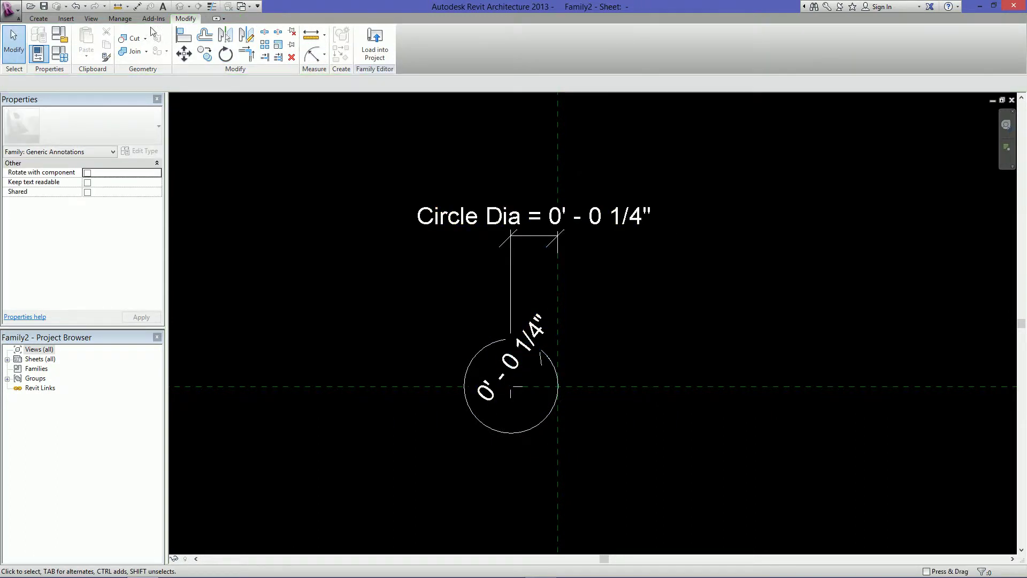
Set Project Units length format to suppress 0 feet
click(121, 18)
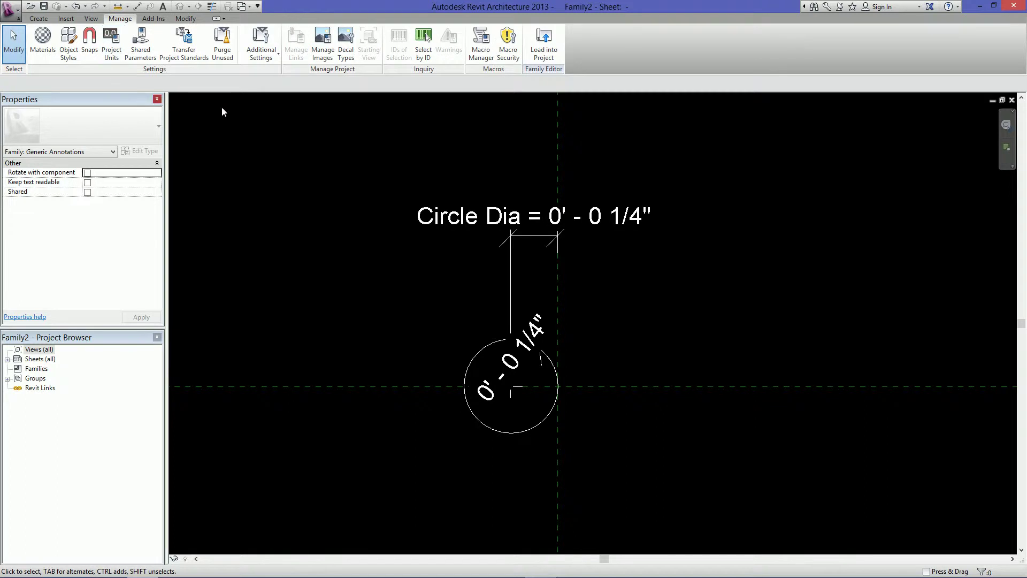
click(111, 45)
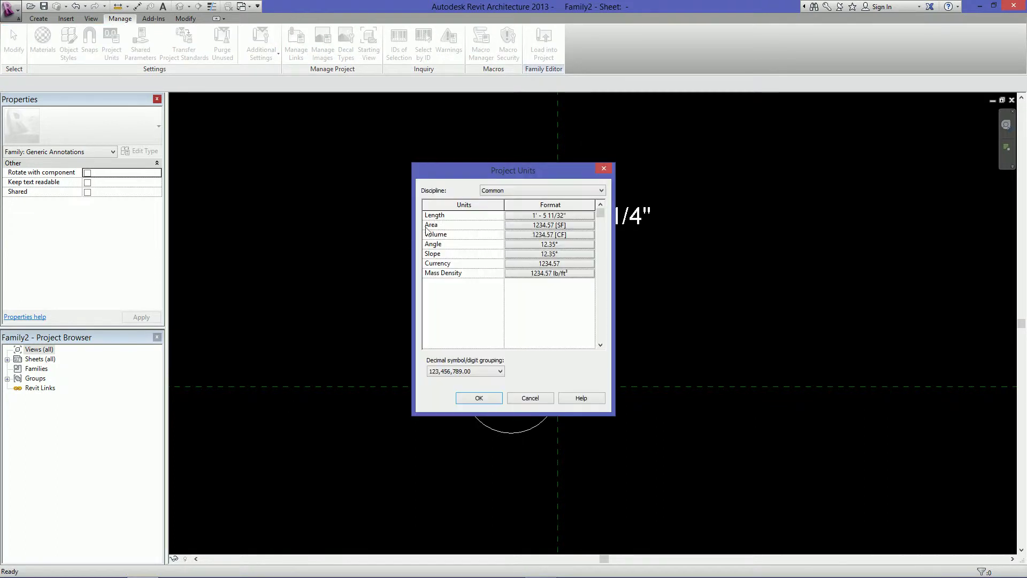
click(570, 220)
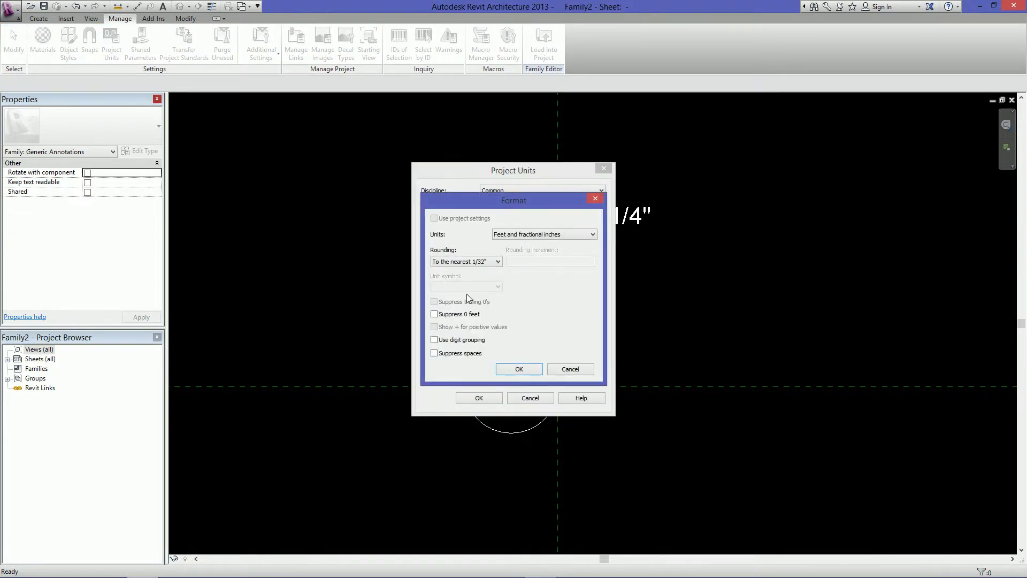
click(448, 317)
click(519, 369)
click(471, 399)
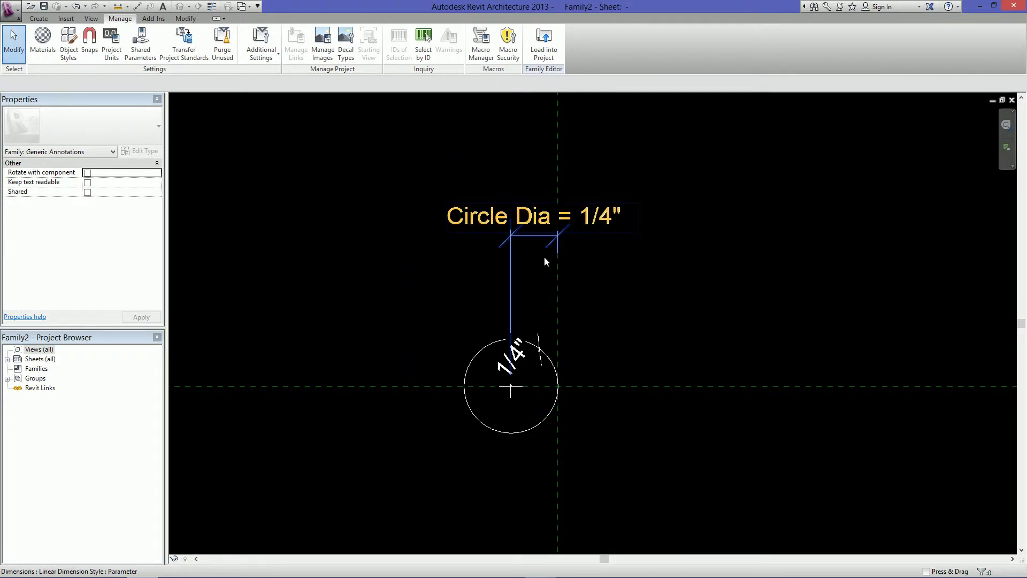
scroll(507, 353, up, 1)
Label the radial dimension Circle Dia and move its text up-right of the circle
click(569, 368)
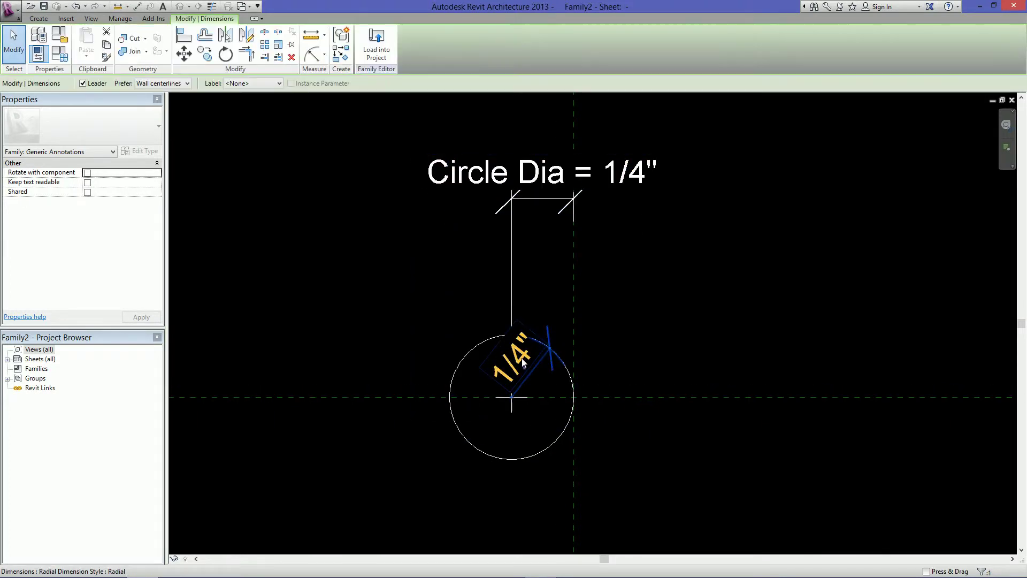
click(601, 344)
click(535, 367)
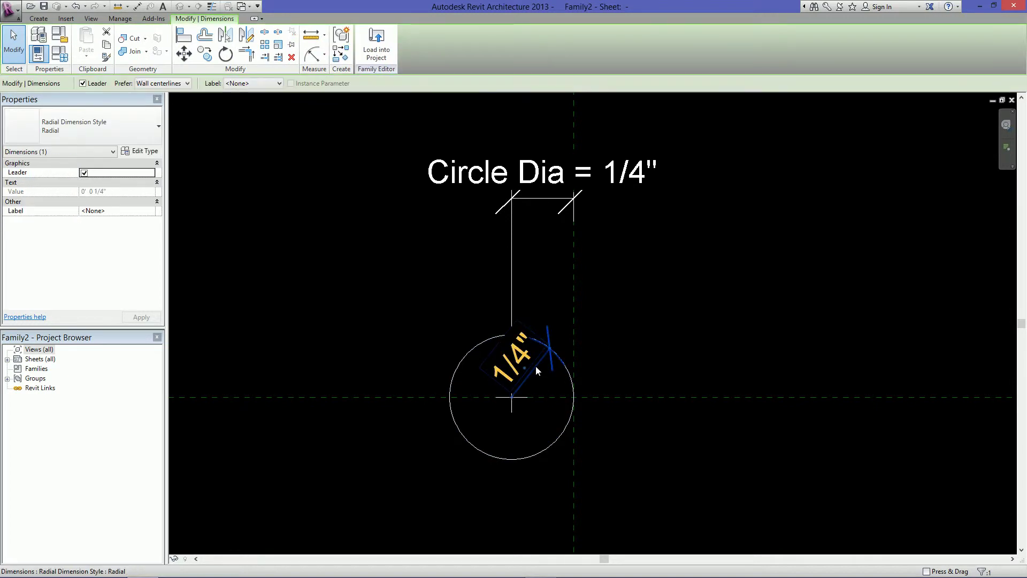
click(240, 84)
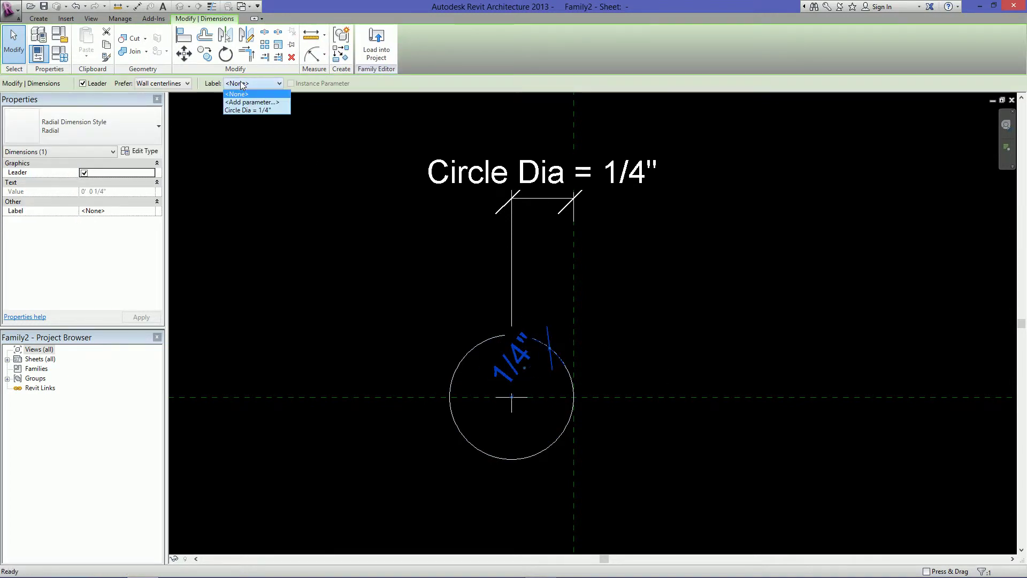
click(247, 111)
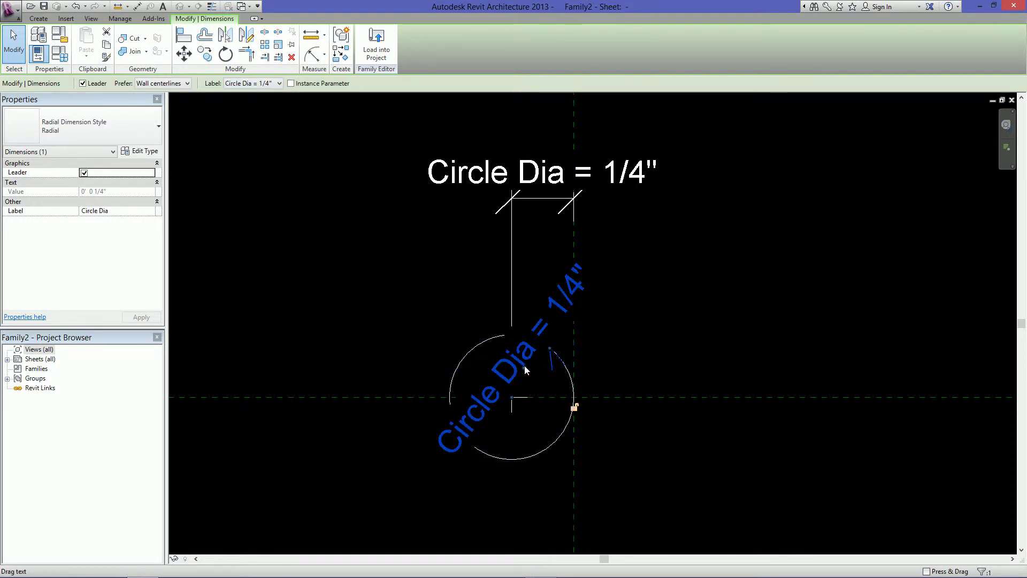
drag(526, 363, 754, 173)
click(747, 294)
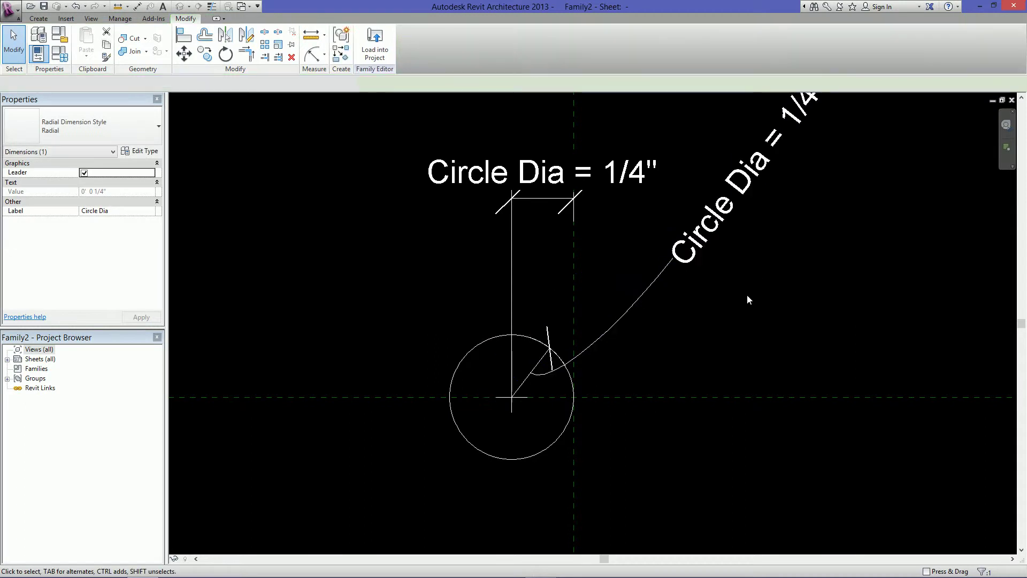
Flex the Circle Dia value to .5, then undo back to 1/4"
scroll(518, 344, down, 3)
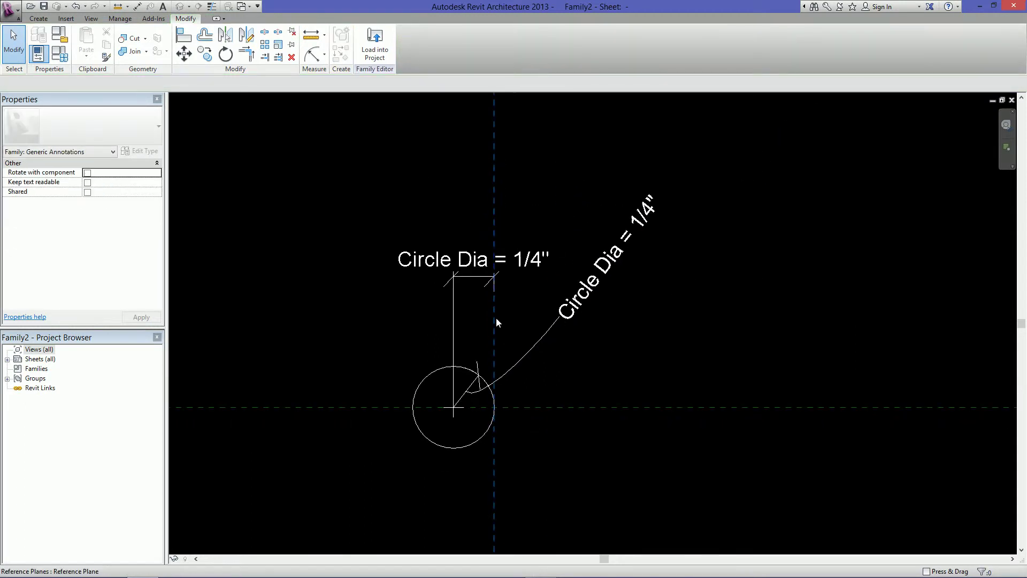
click(488, 274)
click(488, 268)
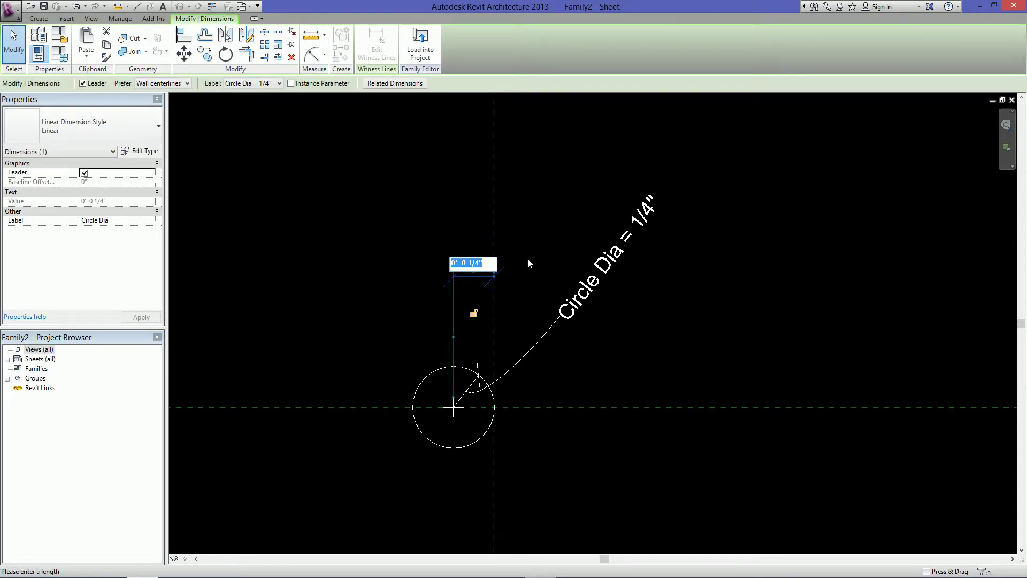
text(.5)
key(Return)
key(Escape)
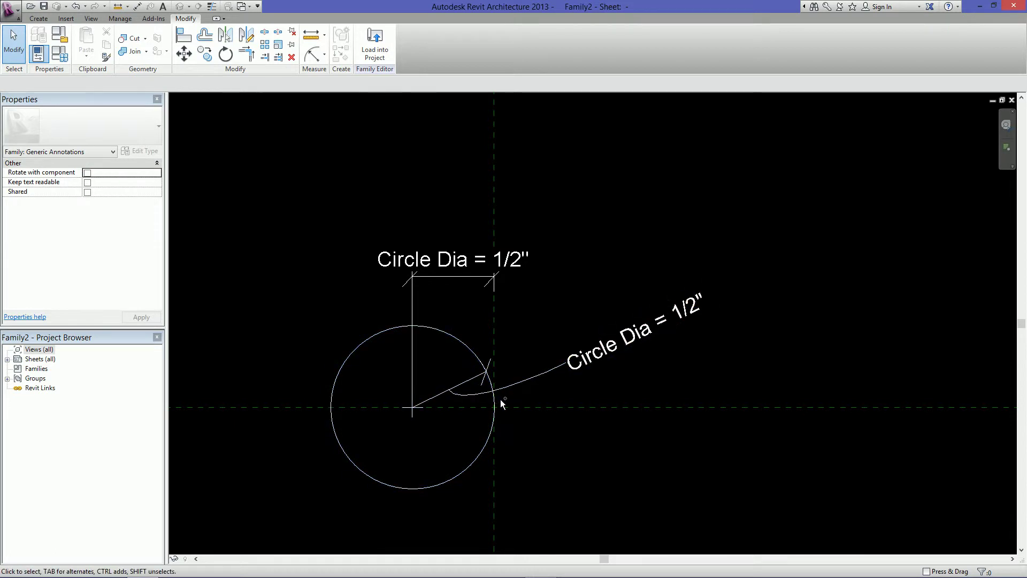
key(ctrl+z)
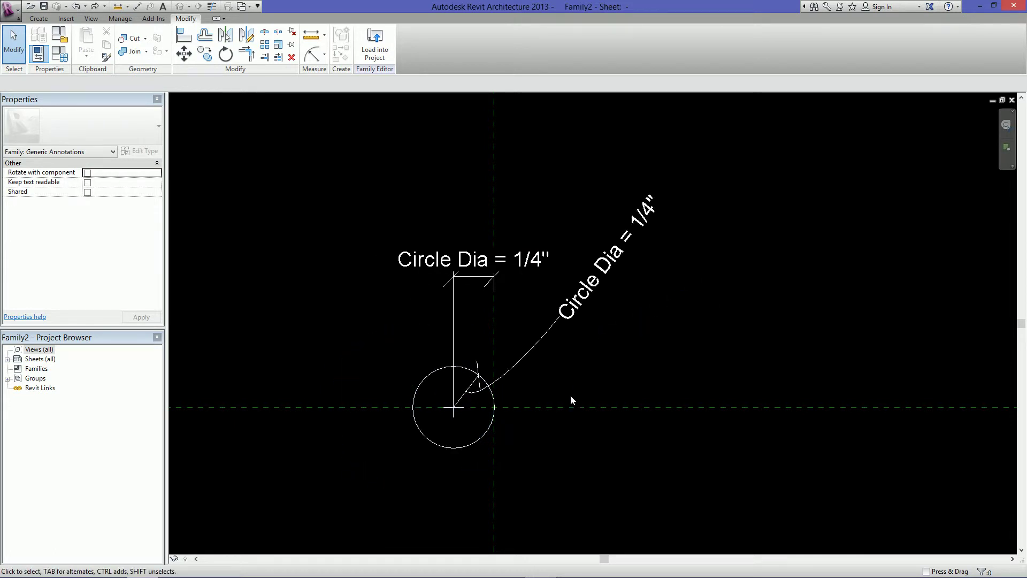
scroll(605, 363, down, 1)
middle_drag(605, 362, 545, 369)
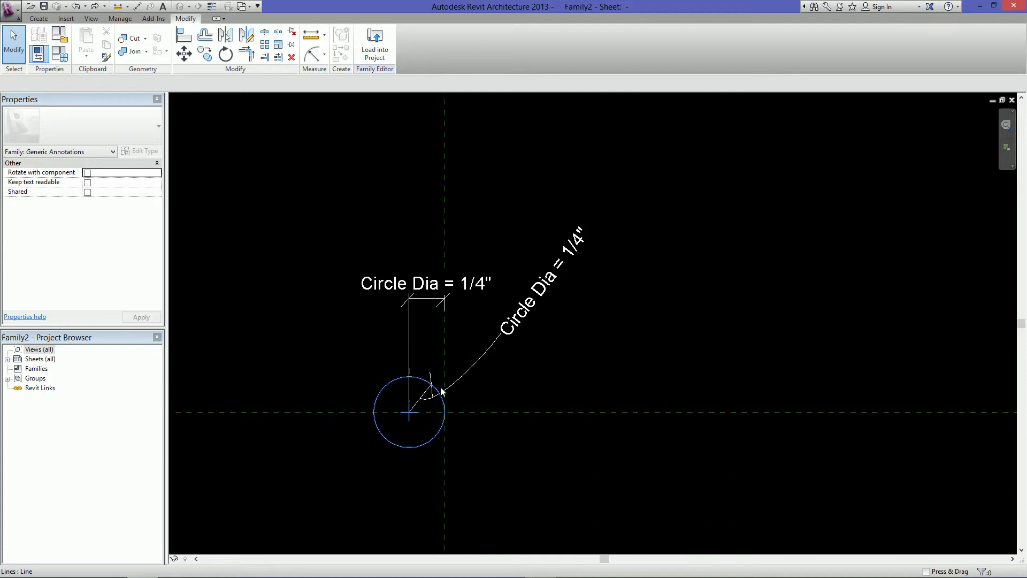
scroll(442, 391, down, 1)
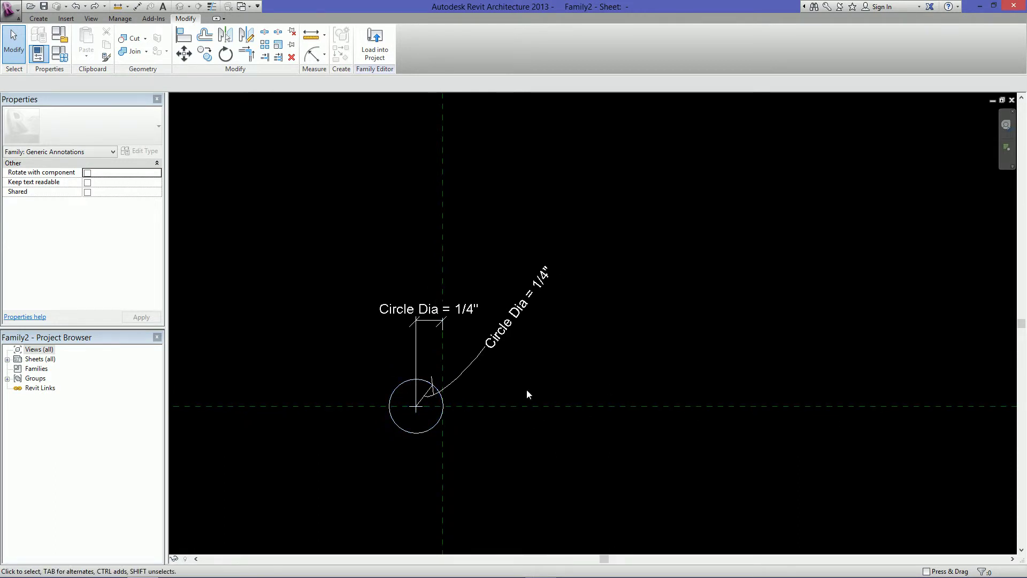
scroll(527, 394, up, 1)
Draw a vertical reference line right of the circle, crossing the horizontal plane
click(38, 19)
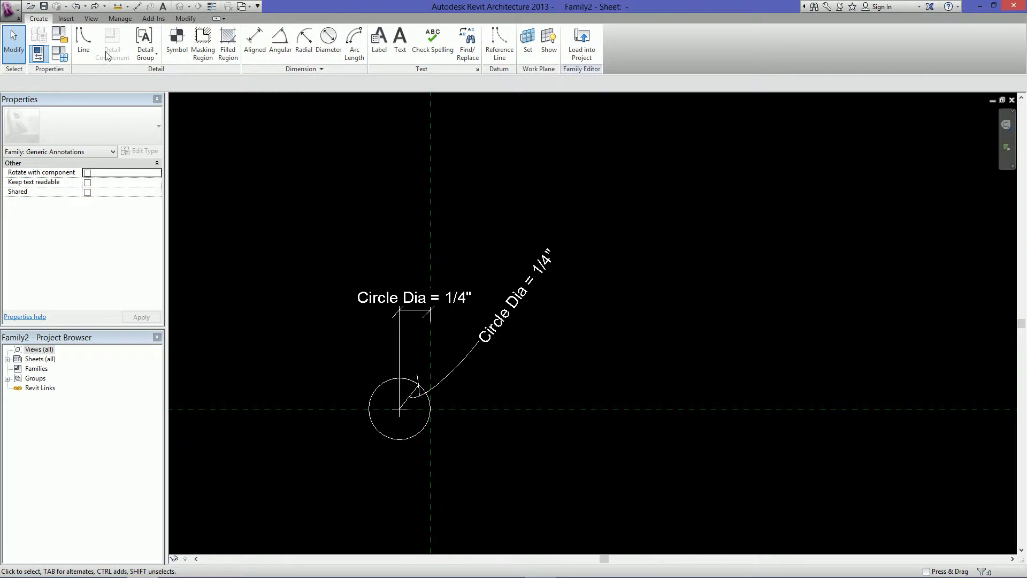
click(501, 51)
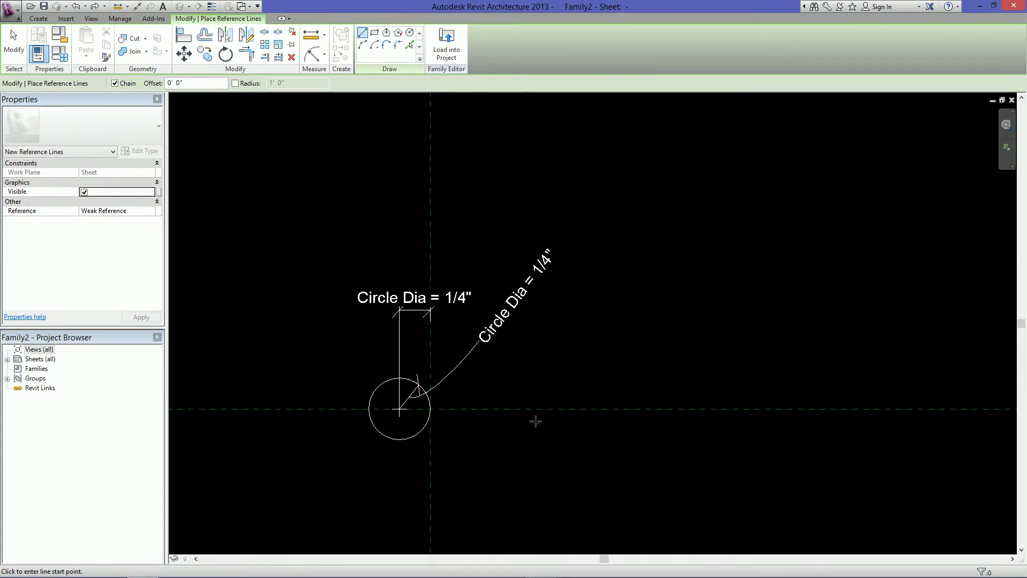
click(749, 324)
click(750, 323)
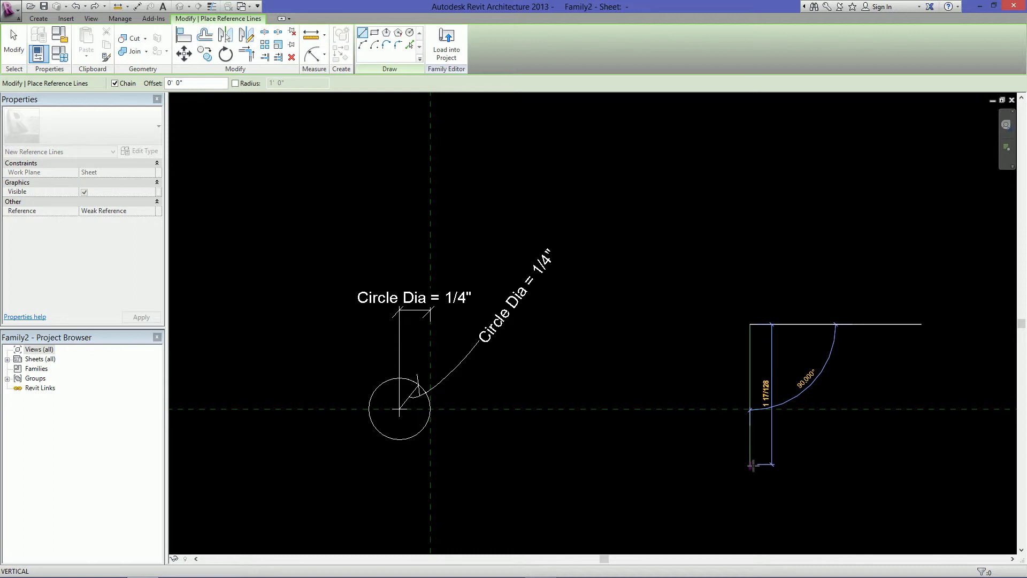
click(751, 476)
key(Escape)
key(Escape)
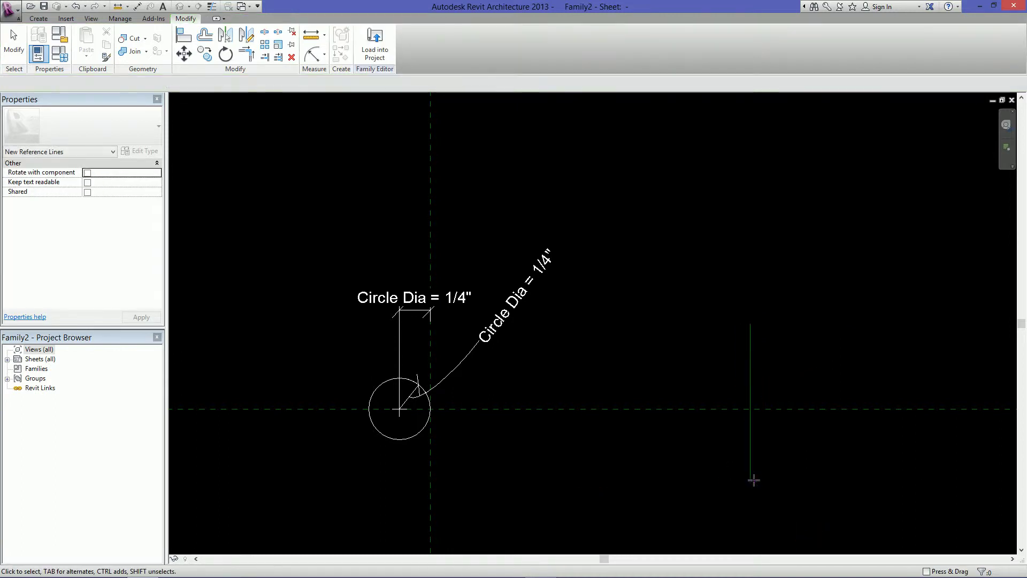
click(324, 54)
Dimension from the circle's vertical plane to the reference line (2 19/32") and select it
click(332, 76)
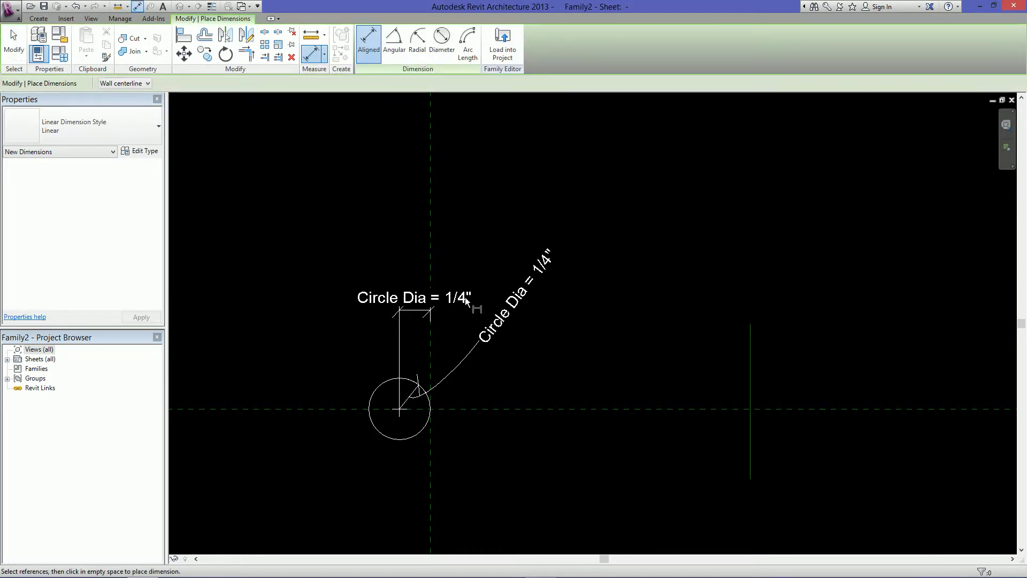
click(432, 458)
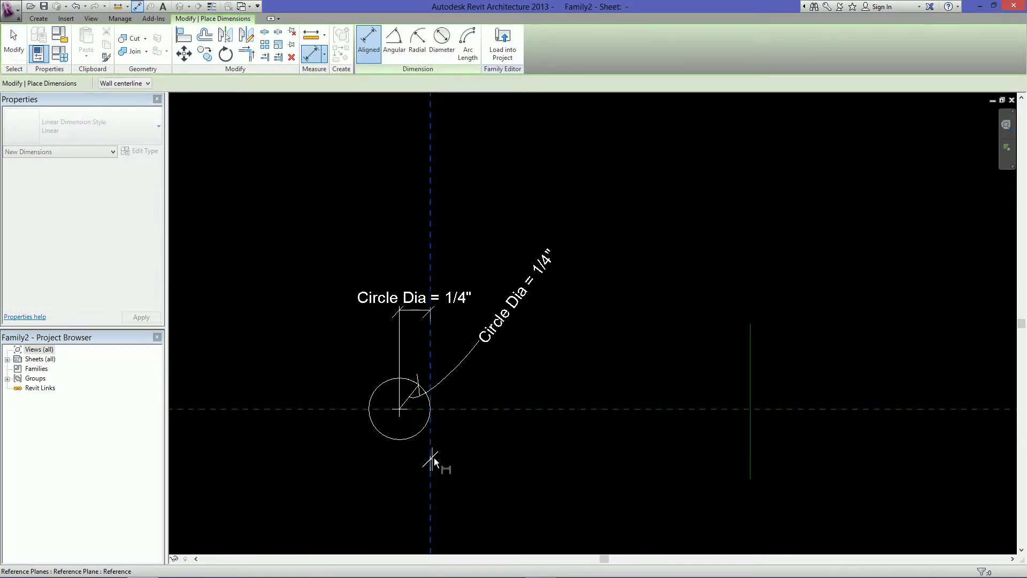
click(749, 390)
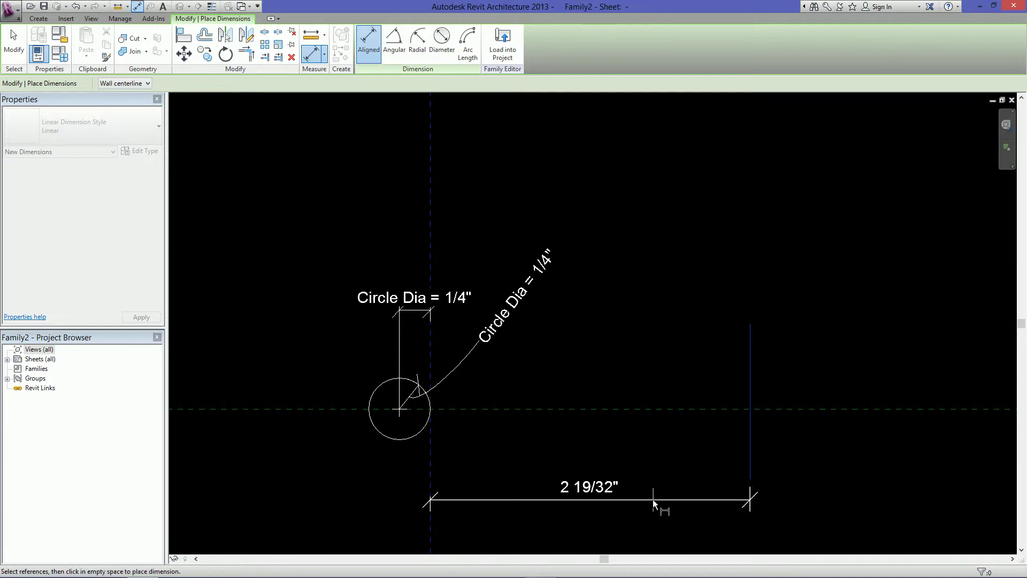
click(652, 499)
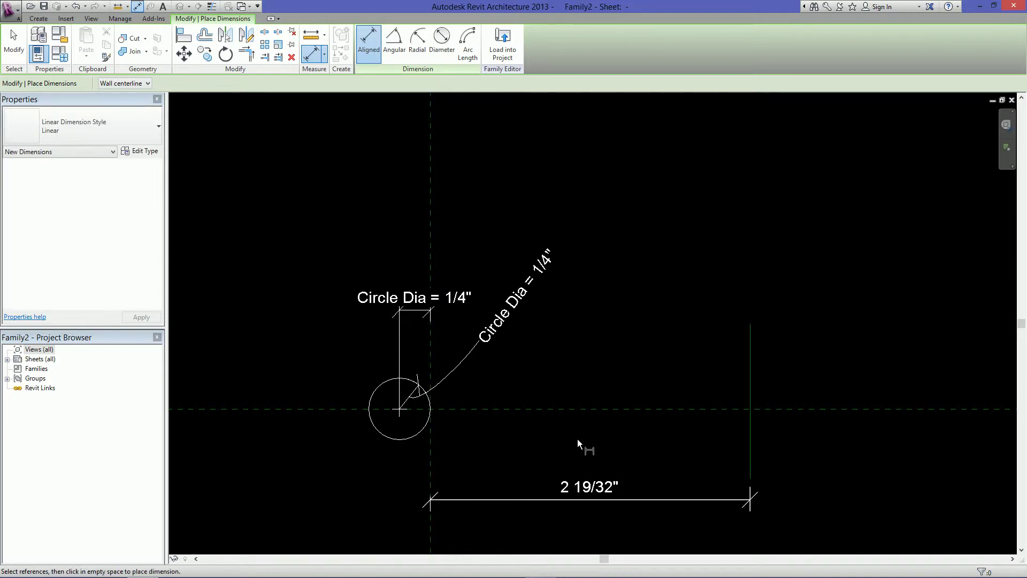
key(Escape)
click(611, 493)
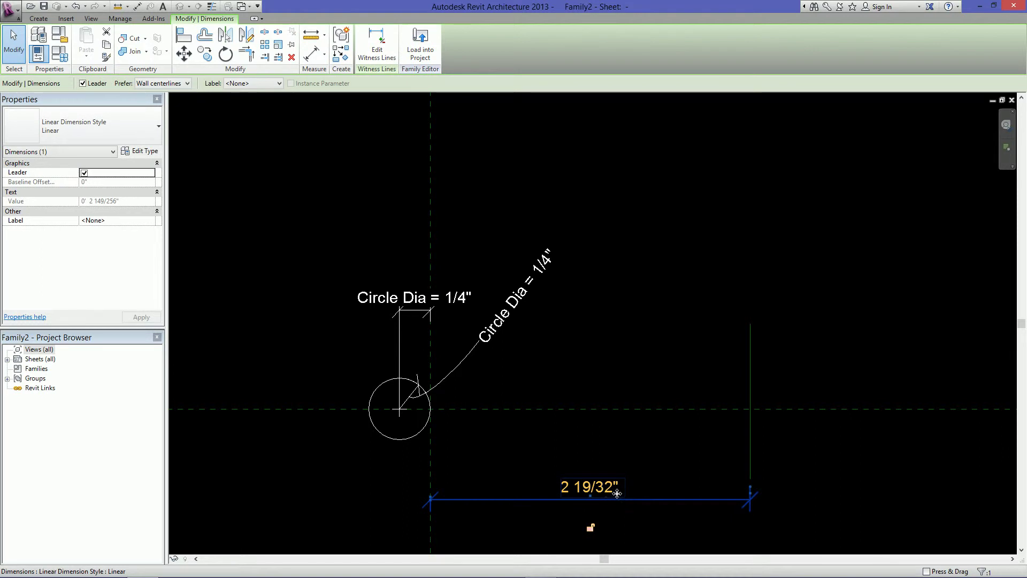
Label the dimension with a new Line instance parameter grouped under Text
click(261, 83)
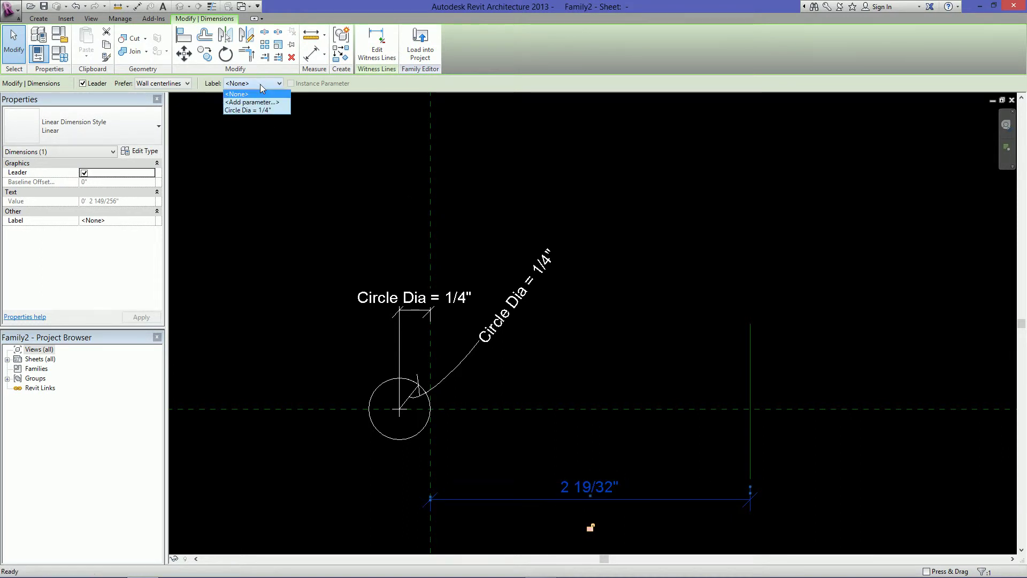
click(265, 102)
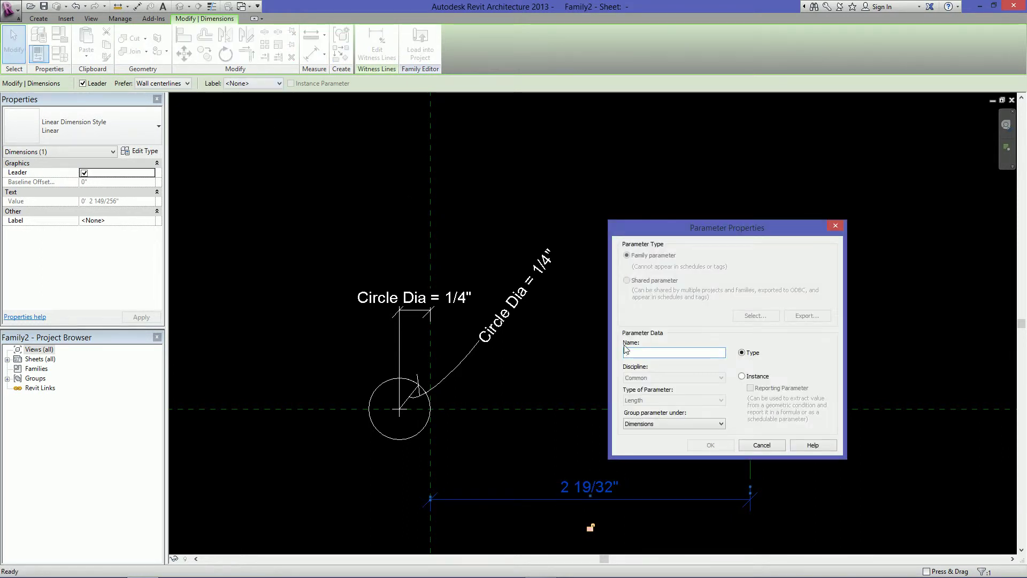
text(C)
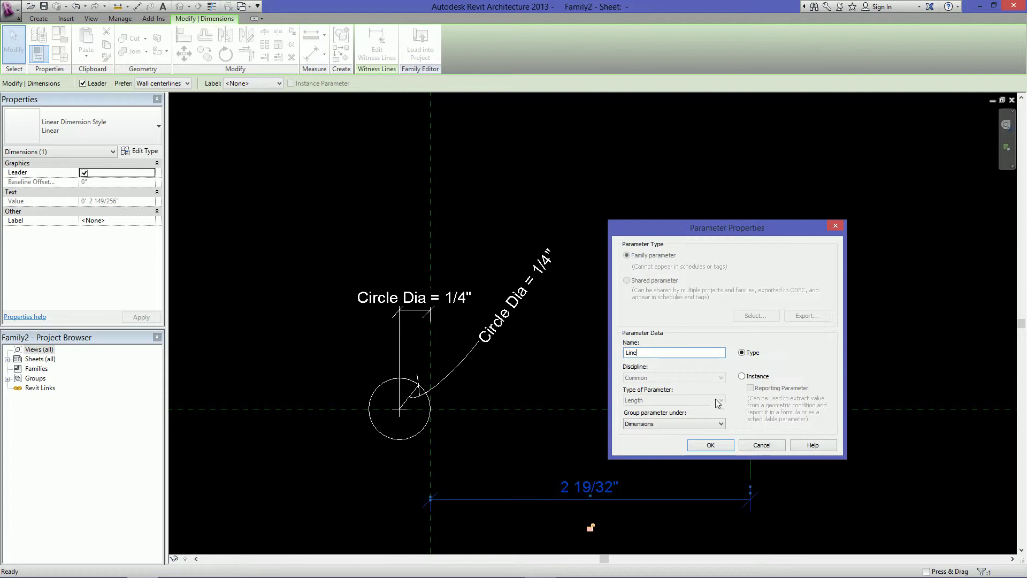
click(750, 379)
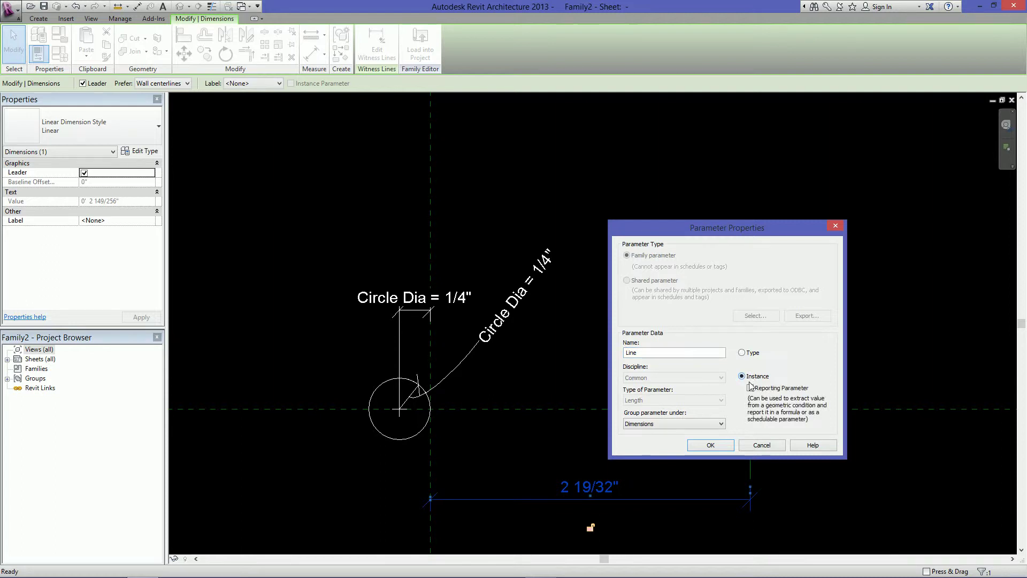
drag(689, 227, 712, 144)
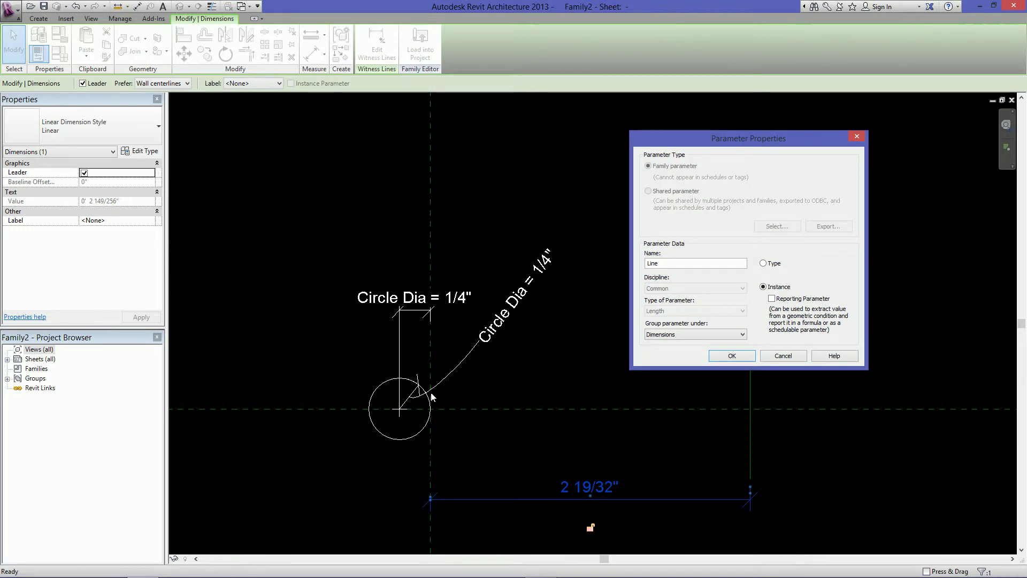
click(671, 335)
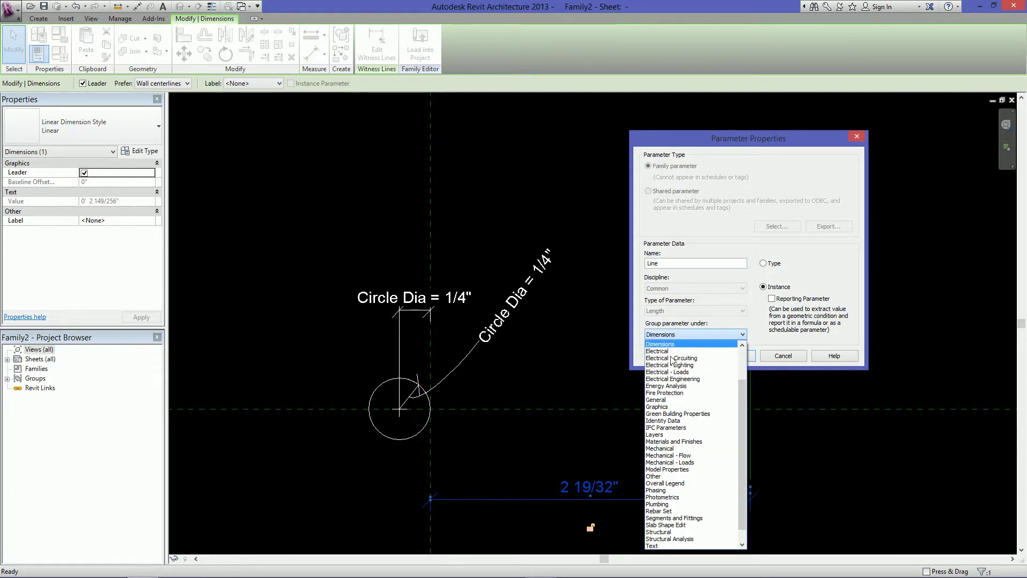
scroll(671, 361, down, 1)
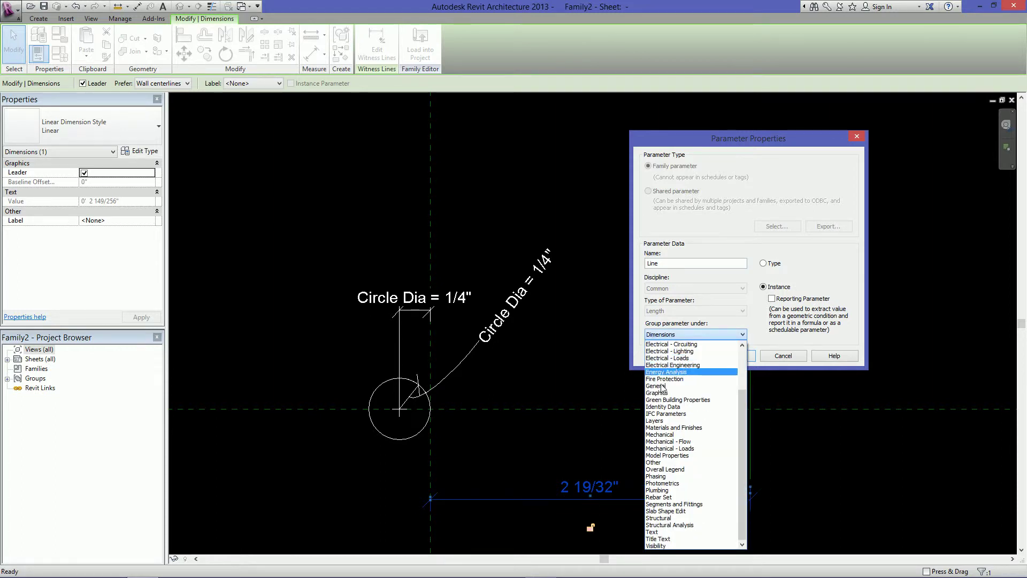
click(662, 533)
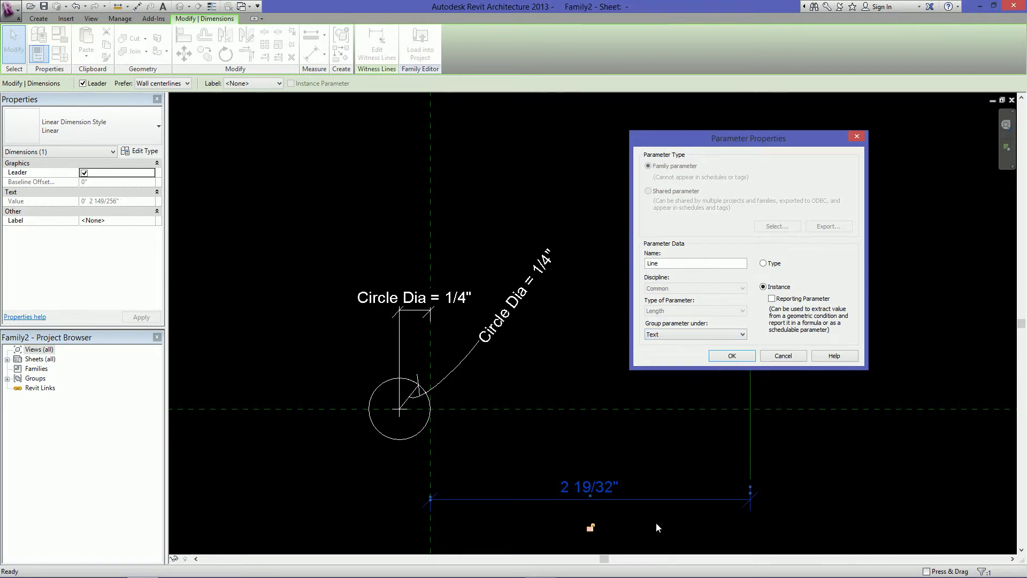
click(720, 358)
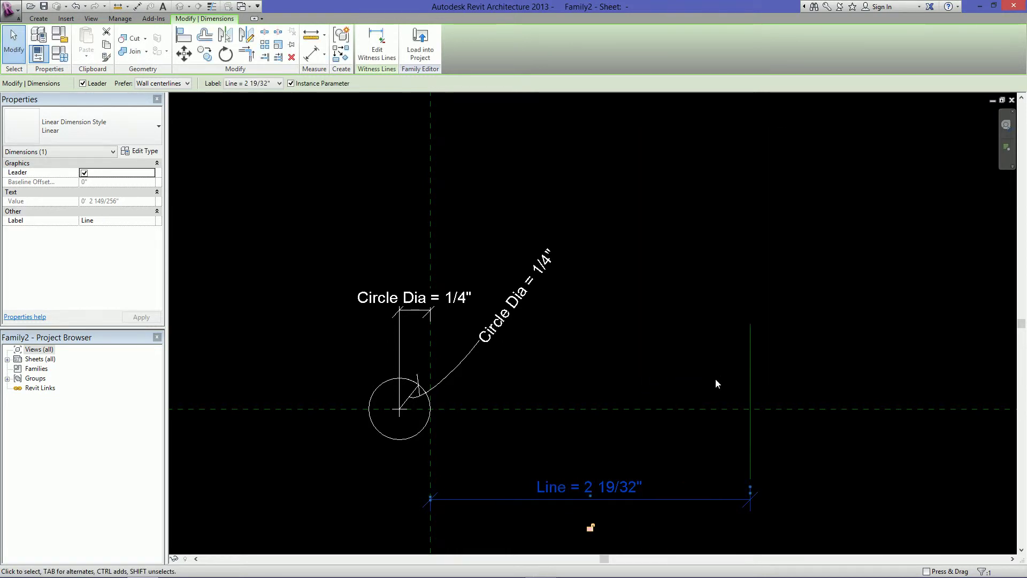
Set the Line dimension to 3", moving the reference line to match
click(694, 459)
click(684, 499)
click(599, 488)
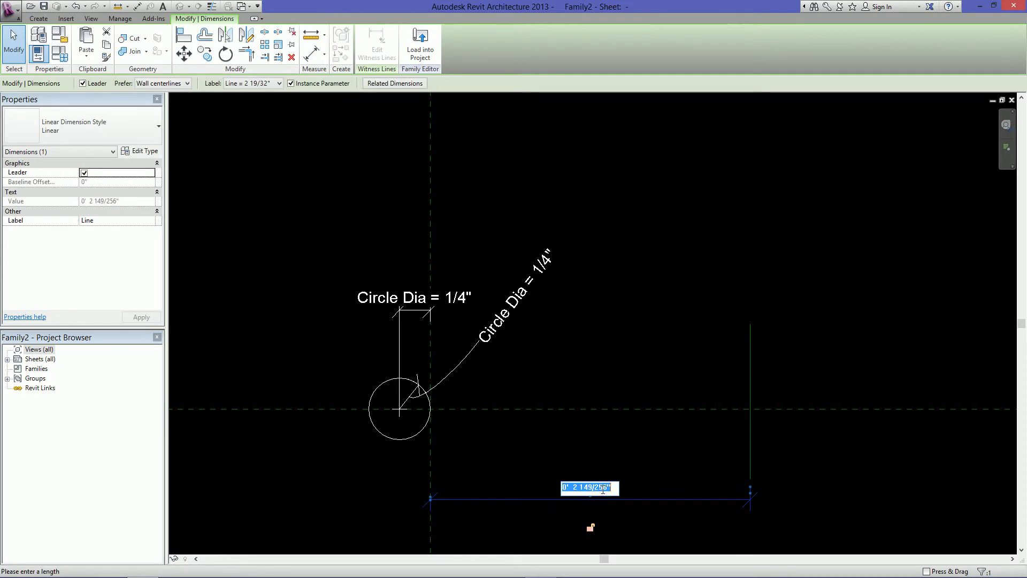
text(3")
key(Return)
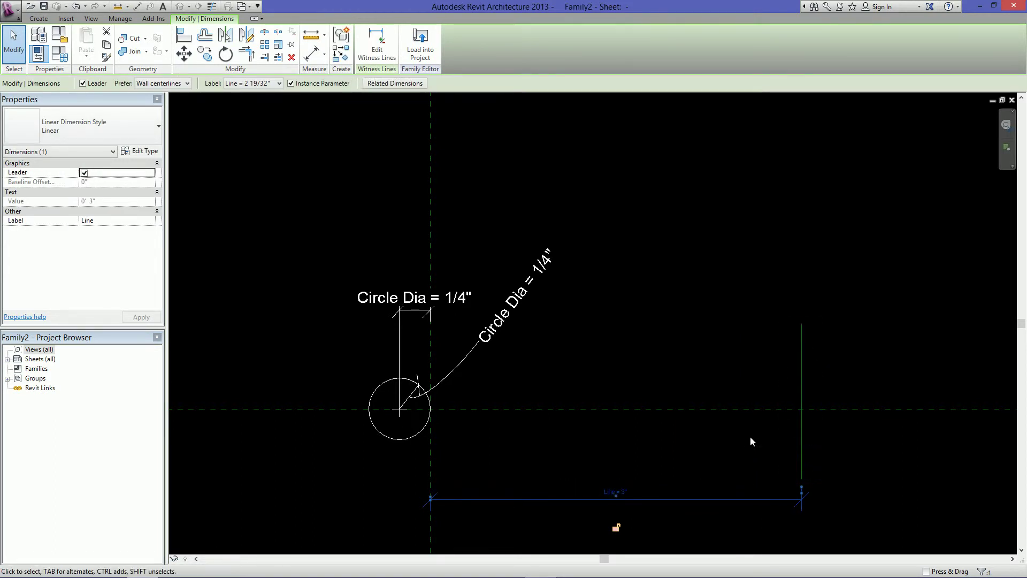
click(723, 445)
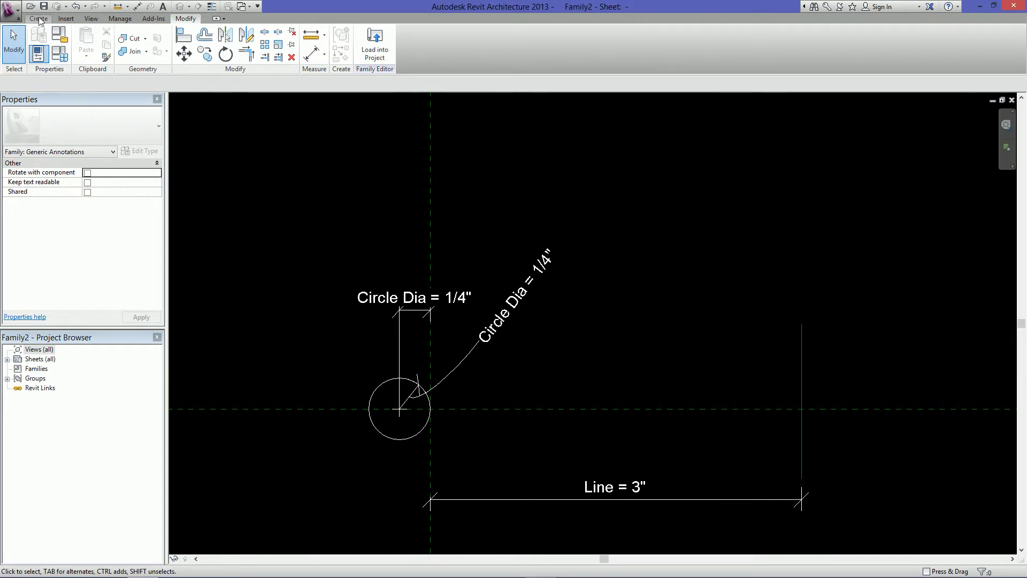
Draw a locked line on the horizontal reference plane using Pick Lines
click(79, 49)
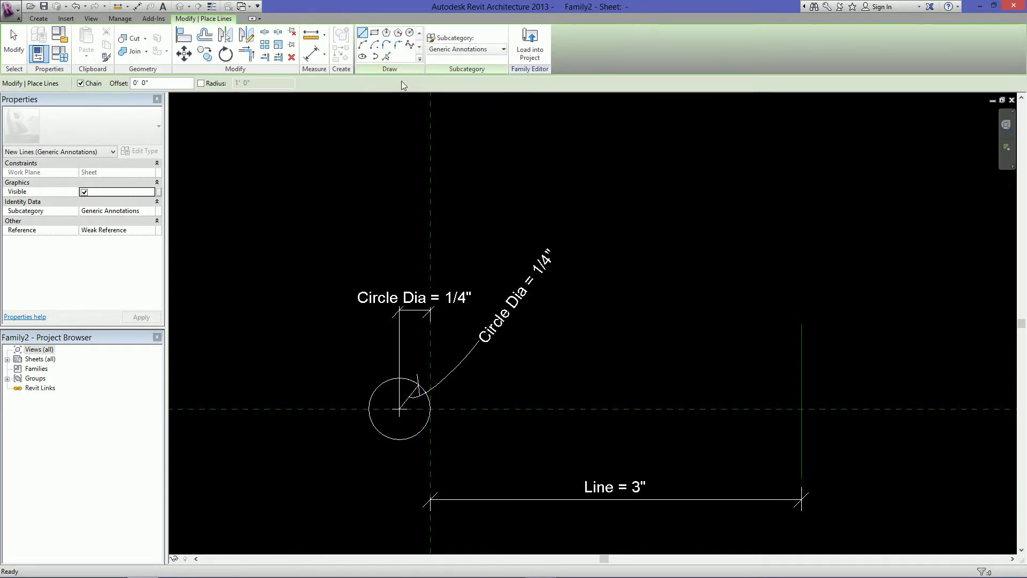
click(386, 57)
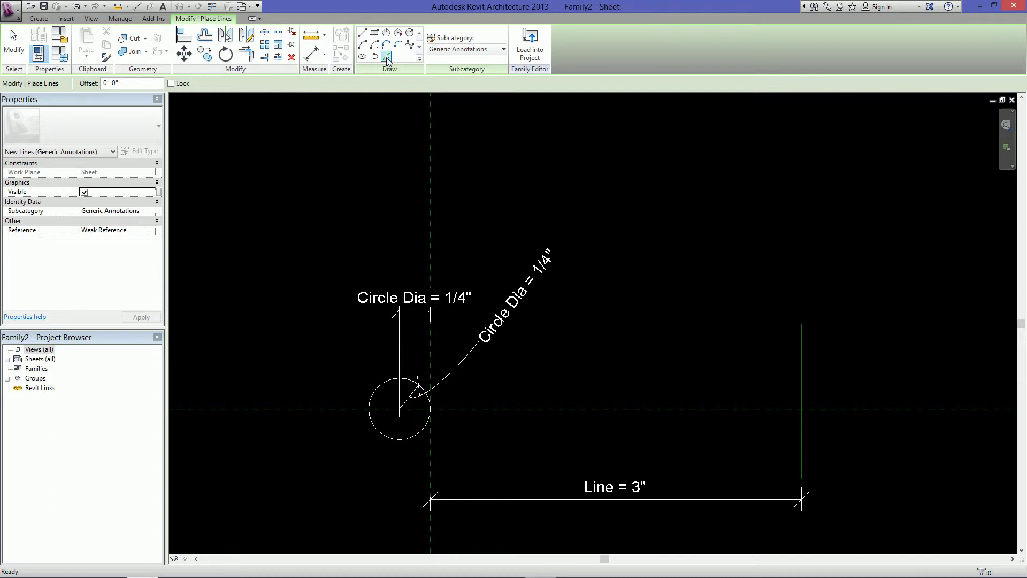
click(182, 84)
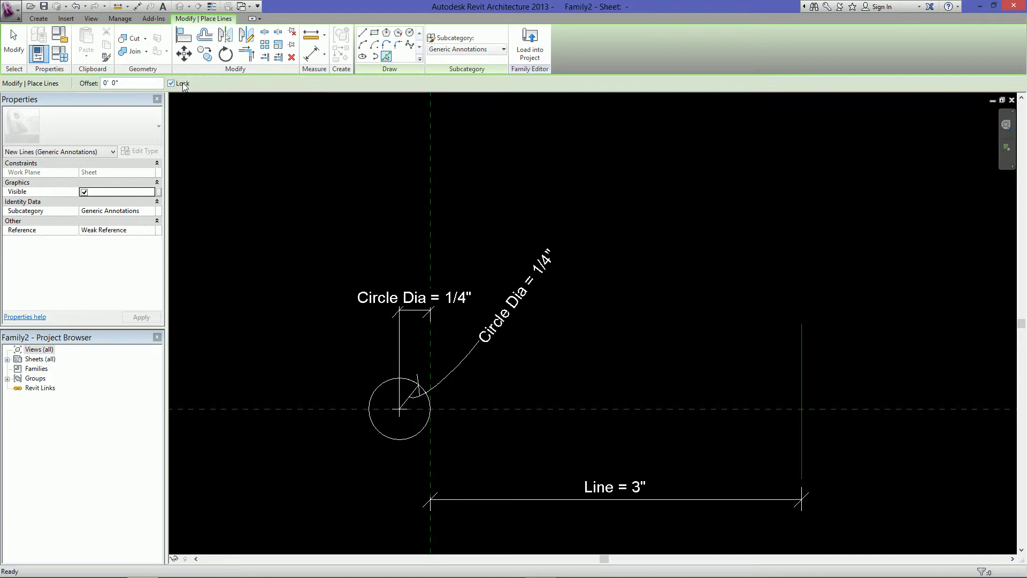
click(558, 410)
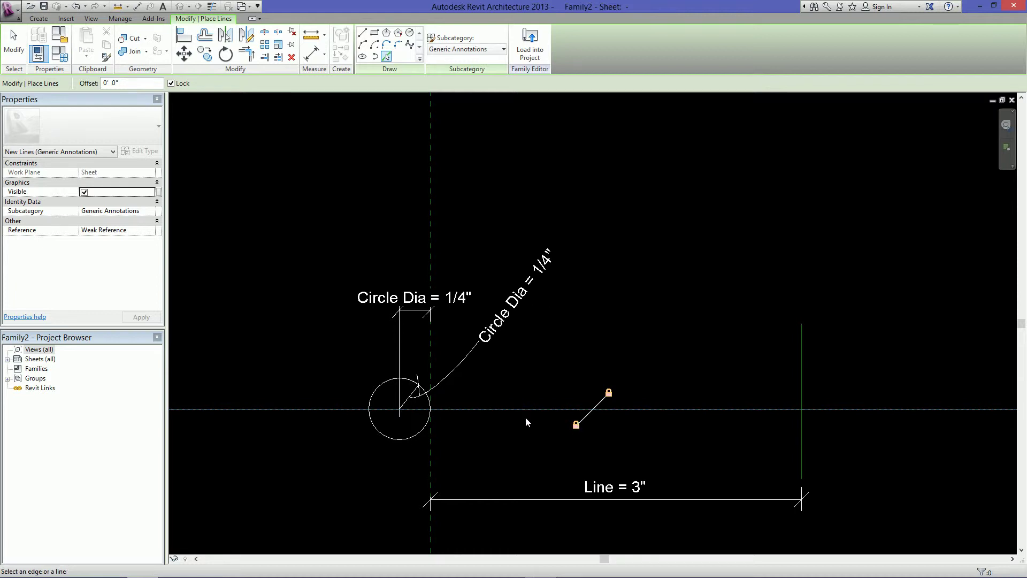
key(Escape)
Drag the new line's right end back toward the vertical reference line
scroll(560, 408, down, 2)
middle_drag(755, 411, 597, 392)
scroll(594, 392, down, 3)
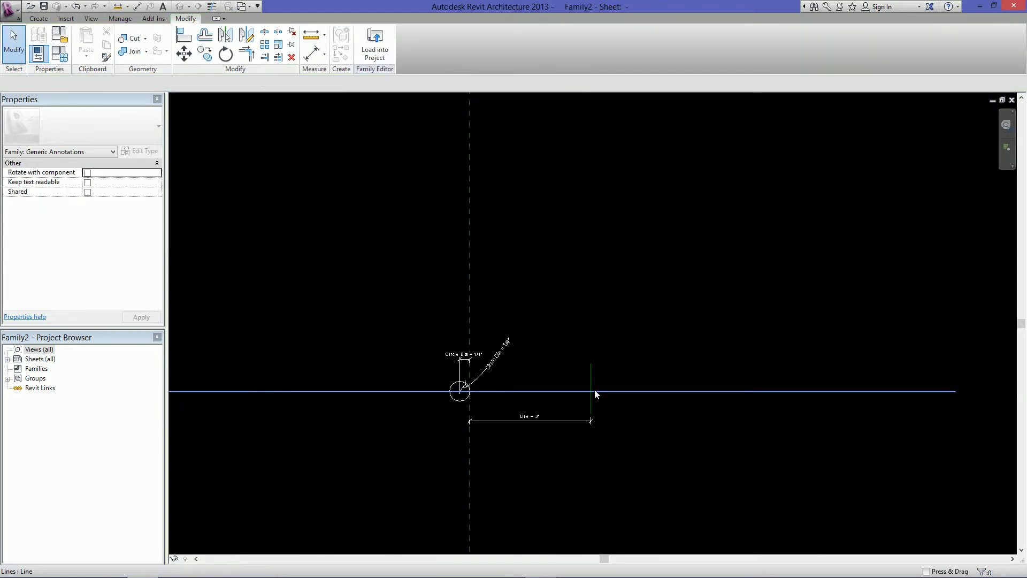
click(685, 399)
scroll(695, 399, up, 2)
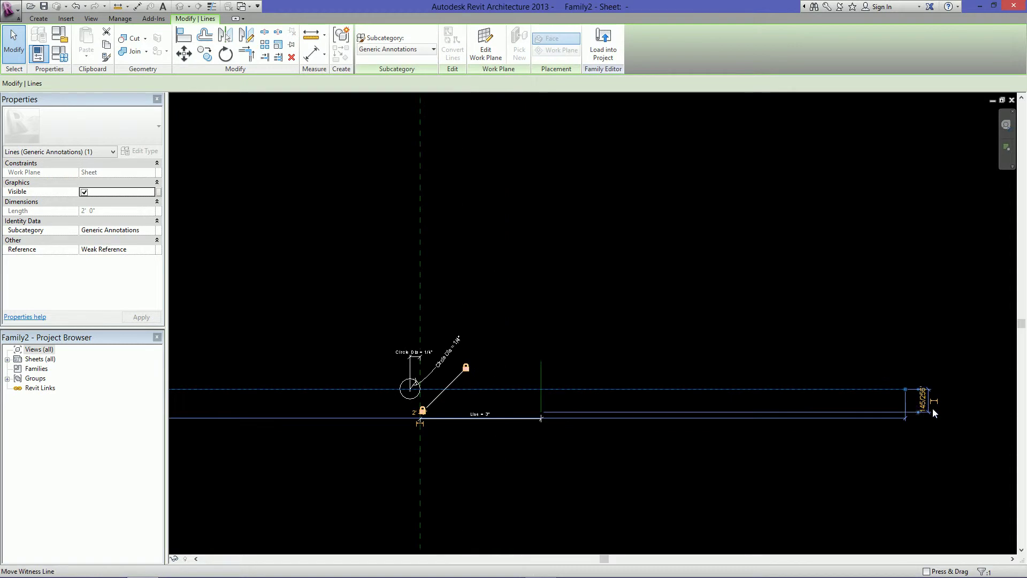
drag(913, 399, 527, 389)
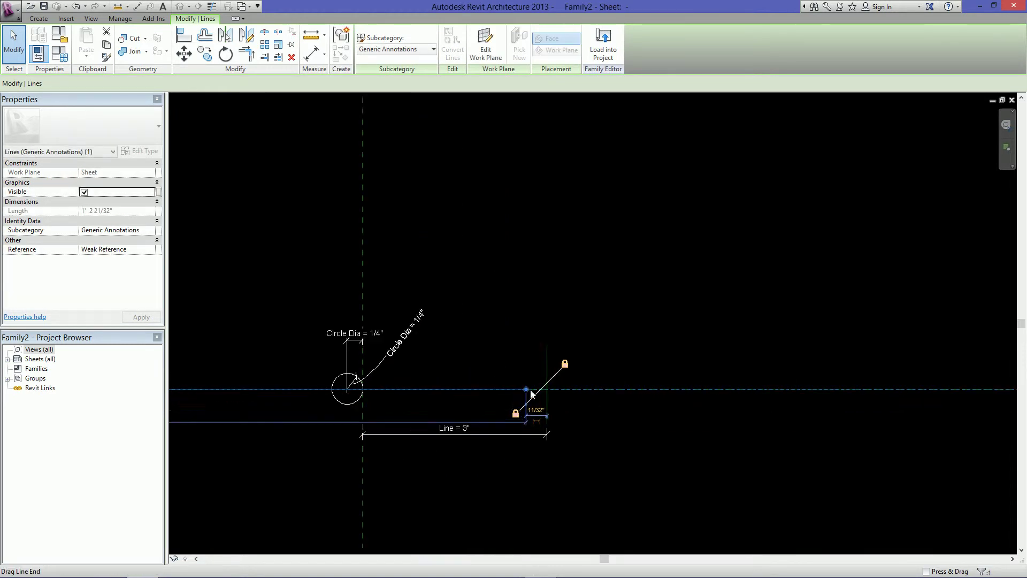
scroll(531, 384, up, 3)
key(Escape)
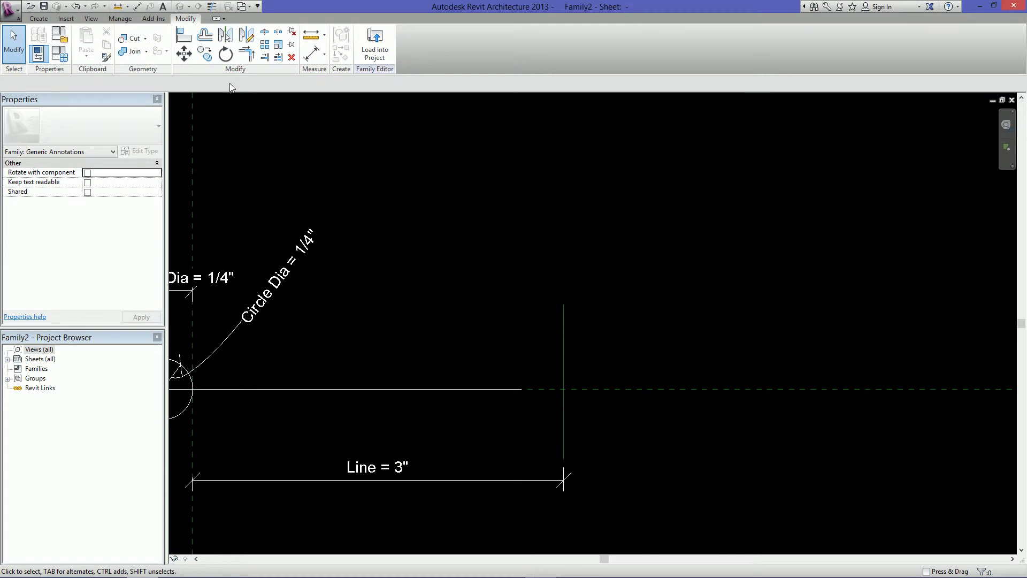
Align the line's right end to the vertical reference line, then move the reference line to test it
click(183, 35)
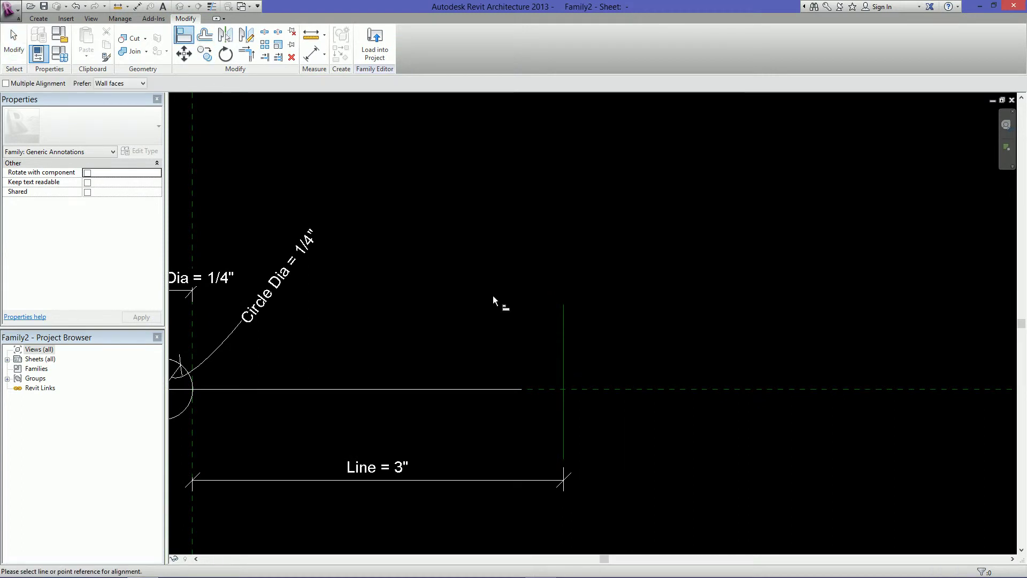
click(562, 348)
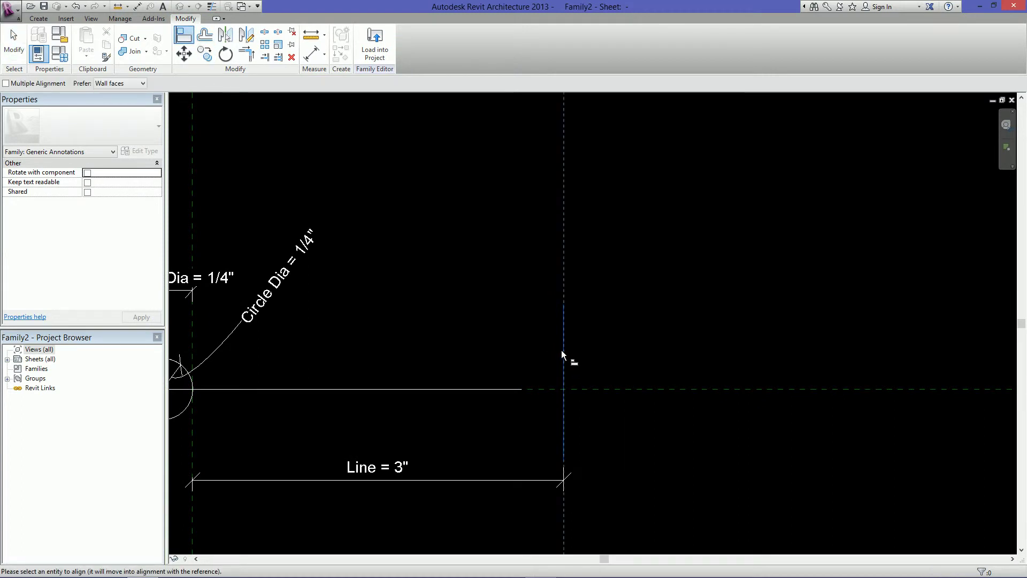
click(521, 390)
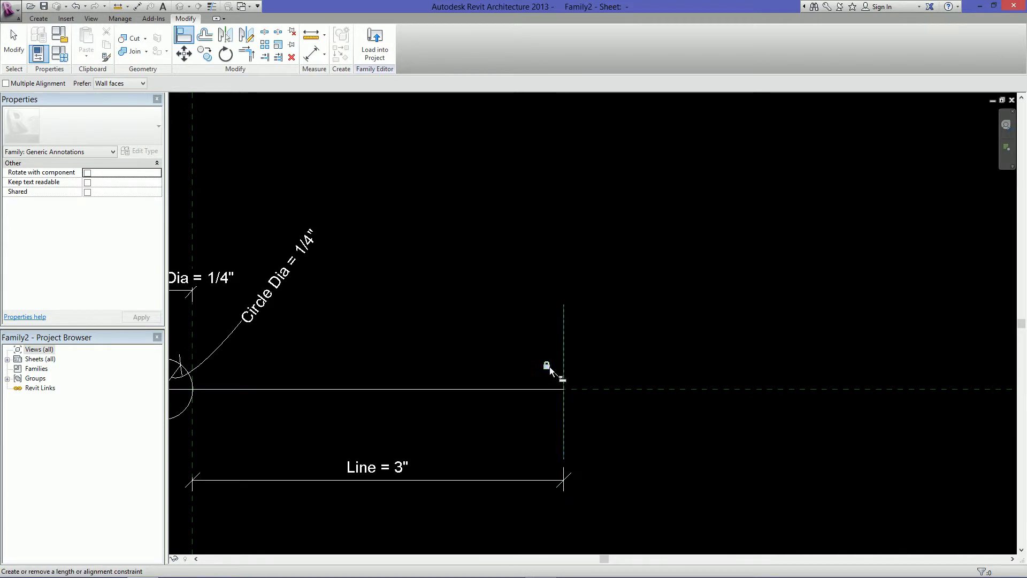
key(Escape)
key(Escape)
click(564, 346)
mouse_move(563, 348)
mouse_down()
mouse_move(658, 339)
mouse_move(657, 359)
mouse_up()
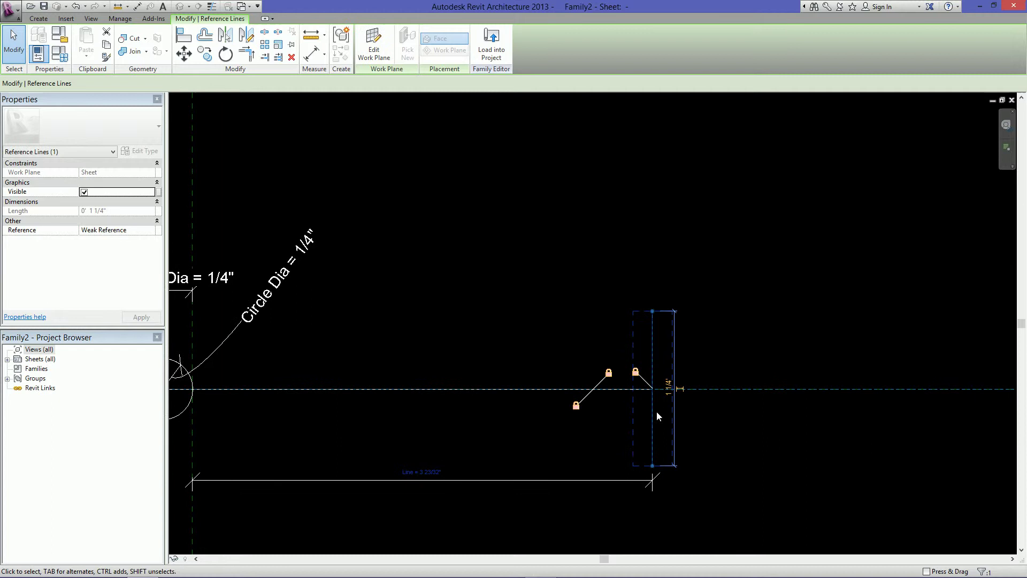
click(560, 415)
Drag the horizontal line's left end onto the circle's edge
scroll(560, 415, down, 3)
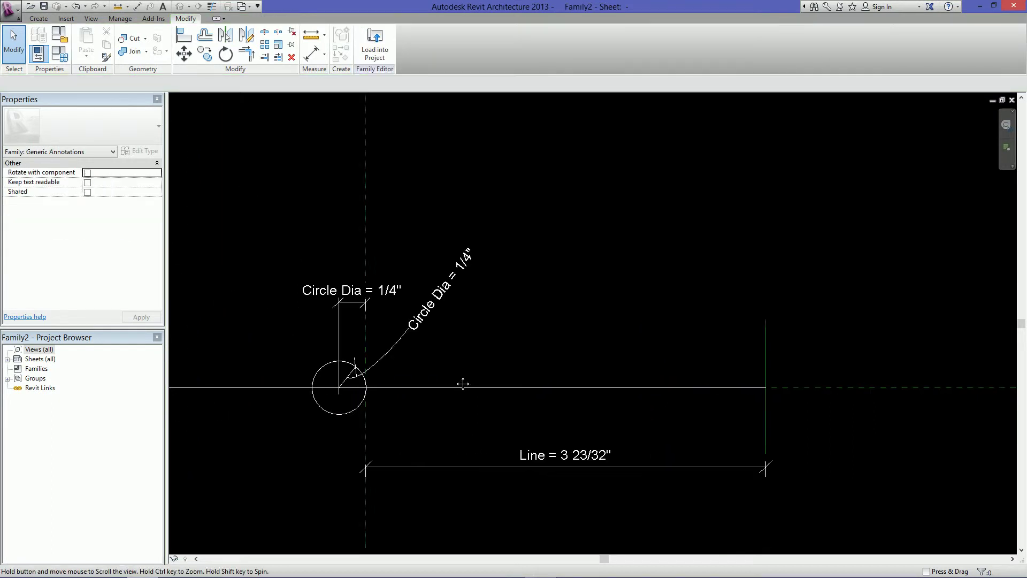
scroll(507, 395, down, 2)
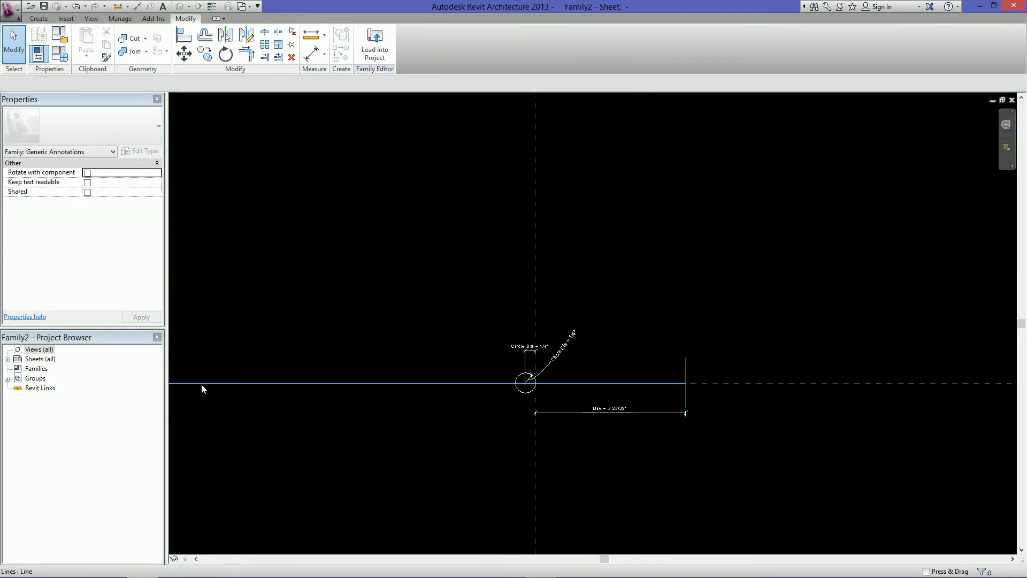
middle_drag(202, 383, 335, 384)
click(214, 379)
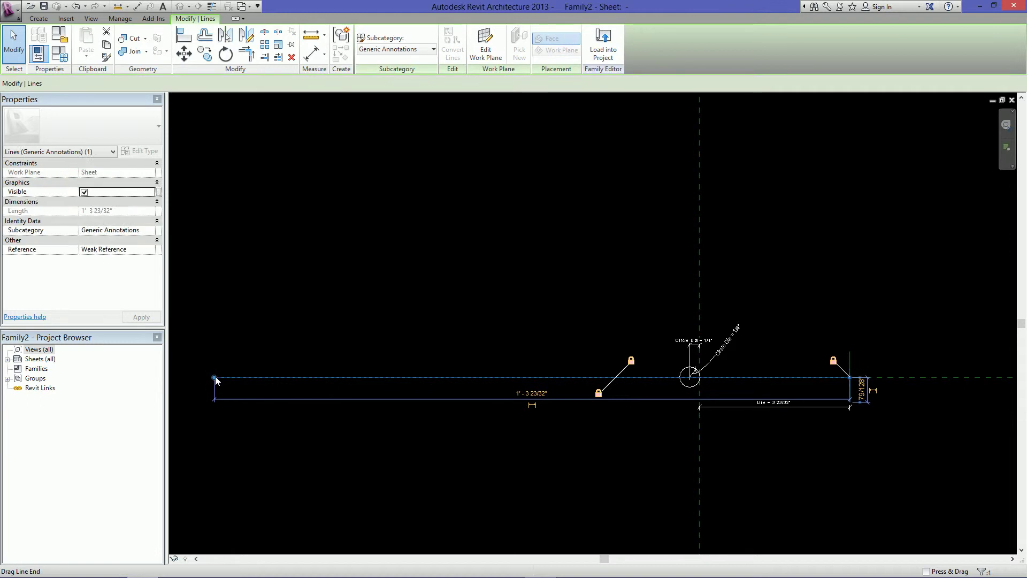
drag(214, 381, 701, 379)
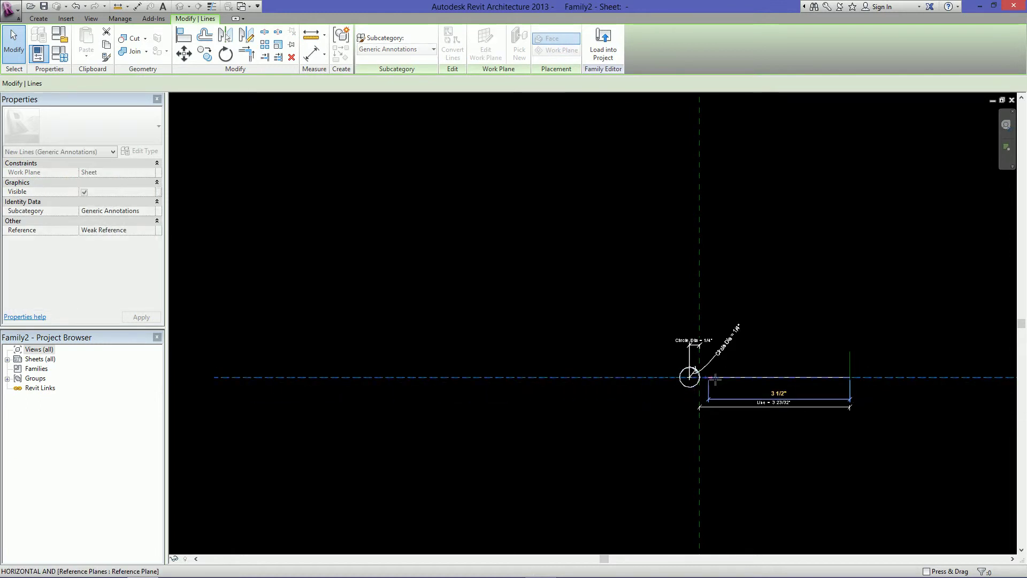
click(714, 377)
scroll(714, 377, up, 3)
key(Escape)
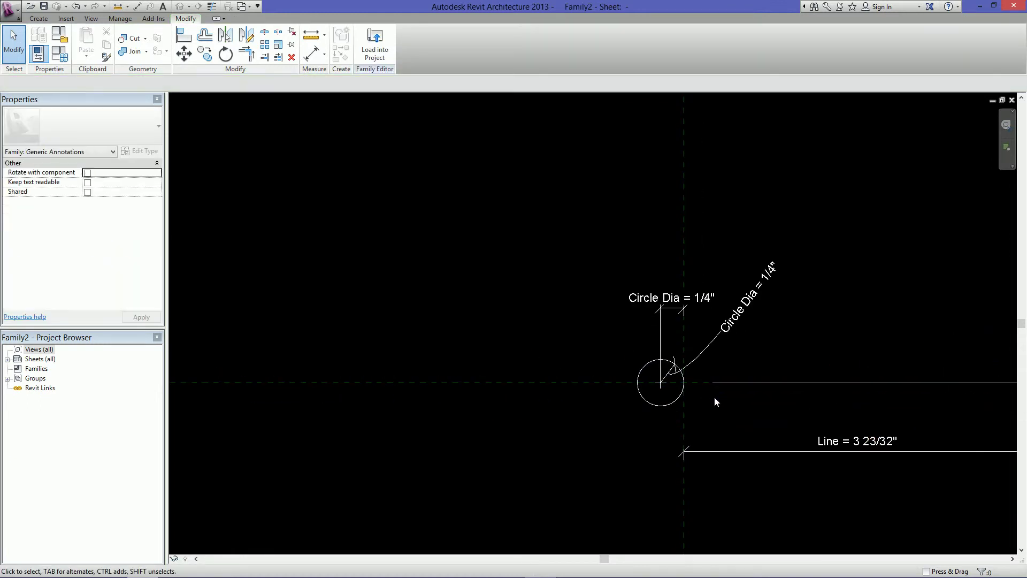
click(183, 35)
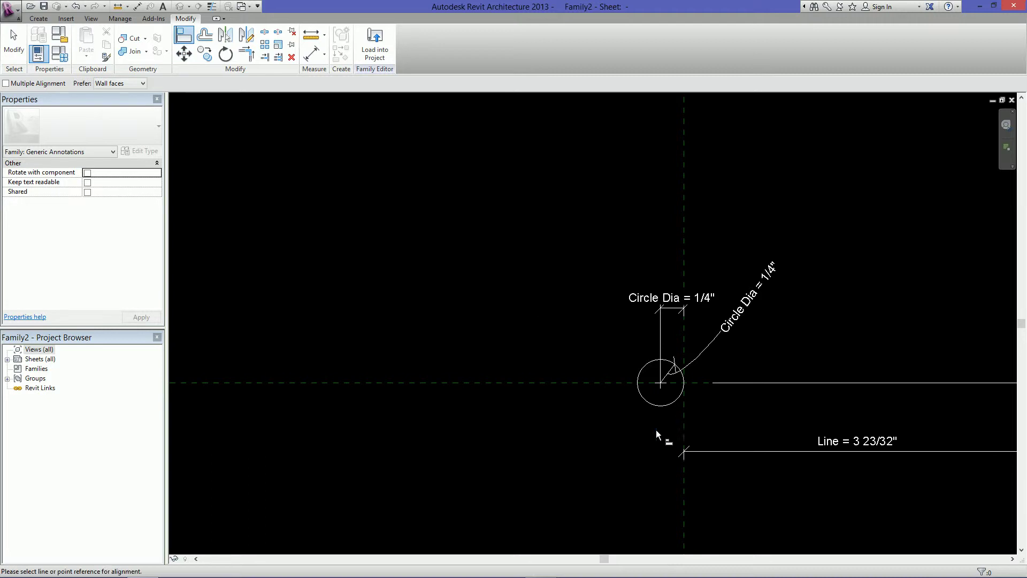
click(684, 417)
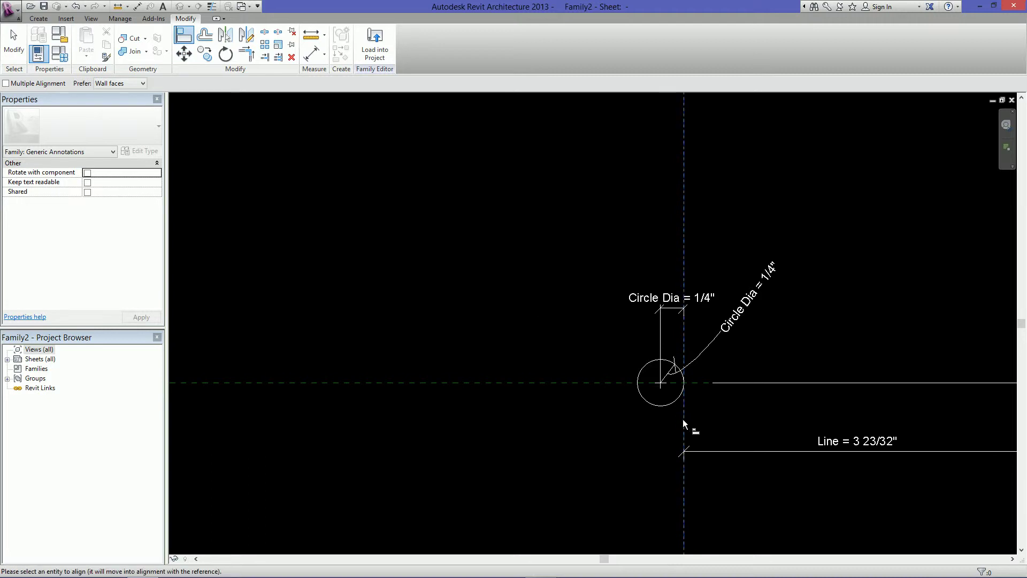
click(714, 382)
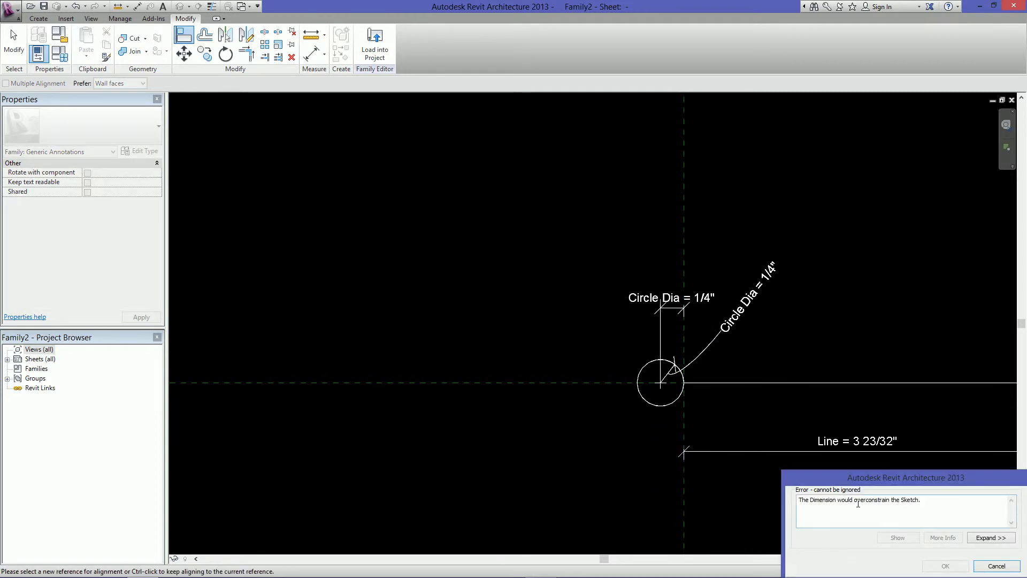
click(998, 568)
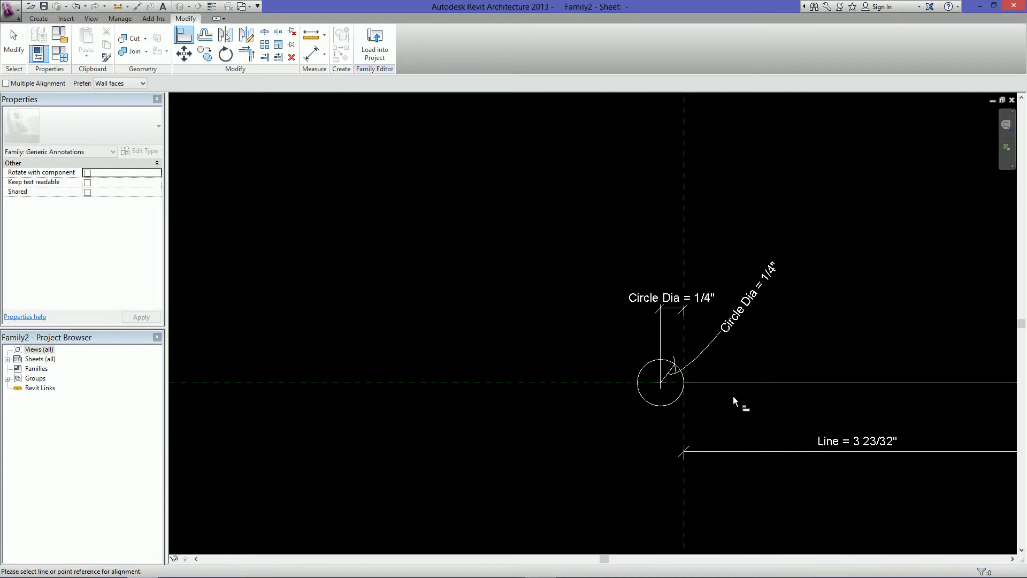
scroll(702, 383, up, 1)
middle_drag(703, 383, 644, 407)
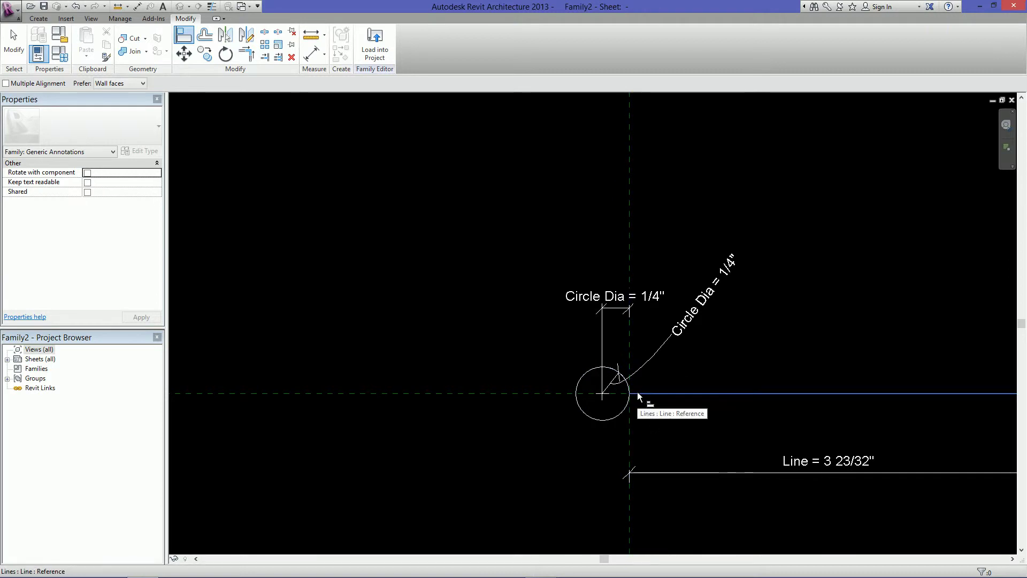
key(Escape)
middle_drag(756, 363, 486, 358)
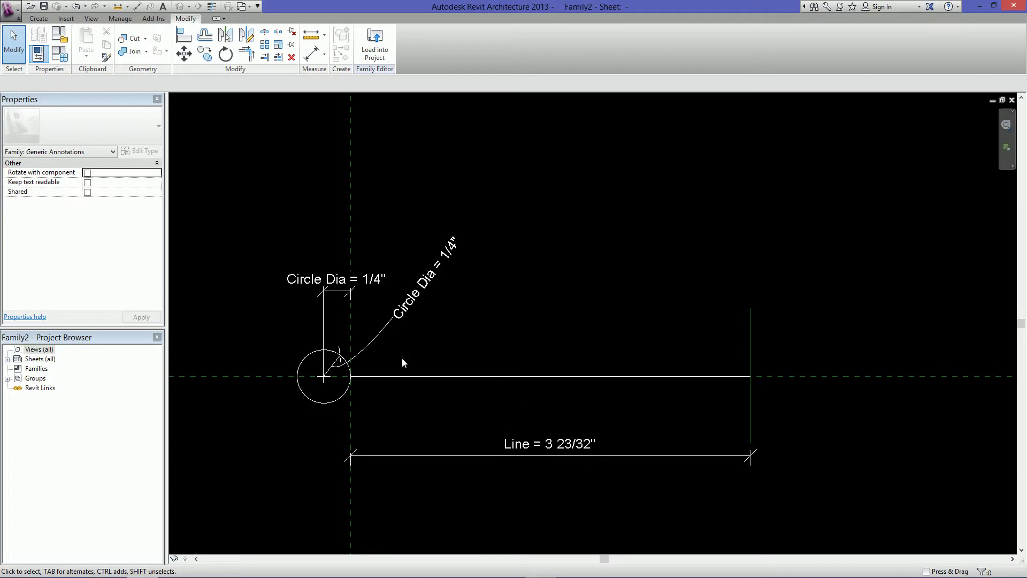
Start a new label at the circle's centre and move the Edit Label dialog aside
click(40, 19)
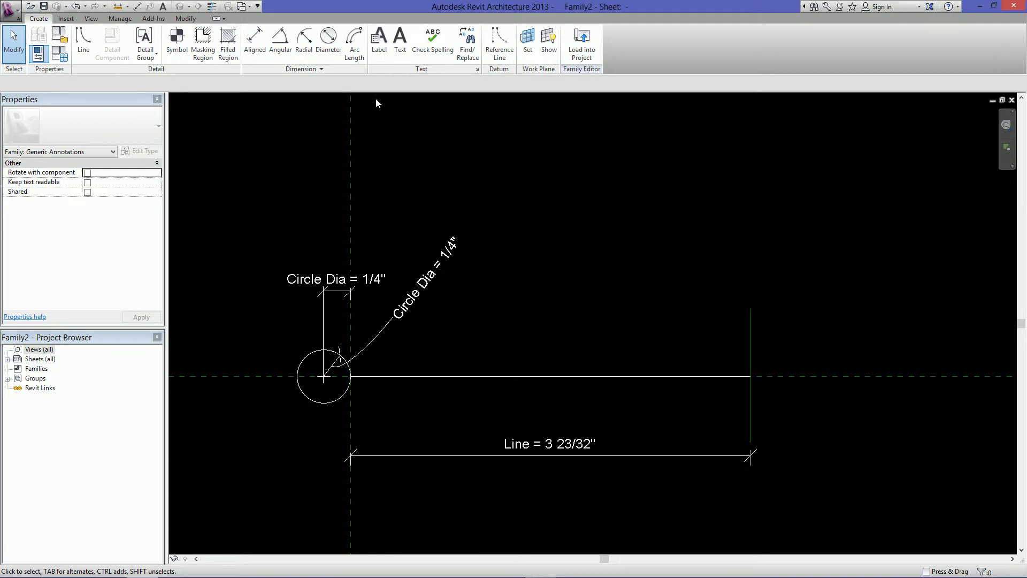
click(377, 43)
scroll(324, 371, up, 4)
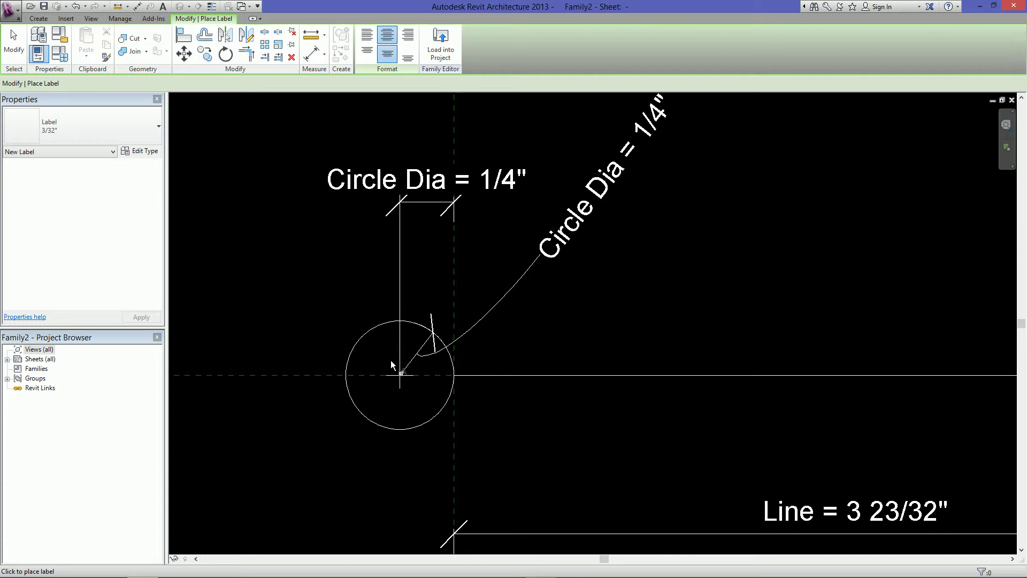
click(390, 361)
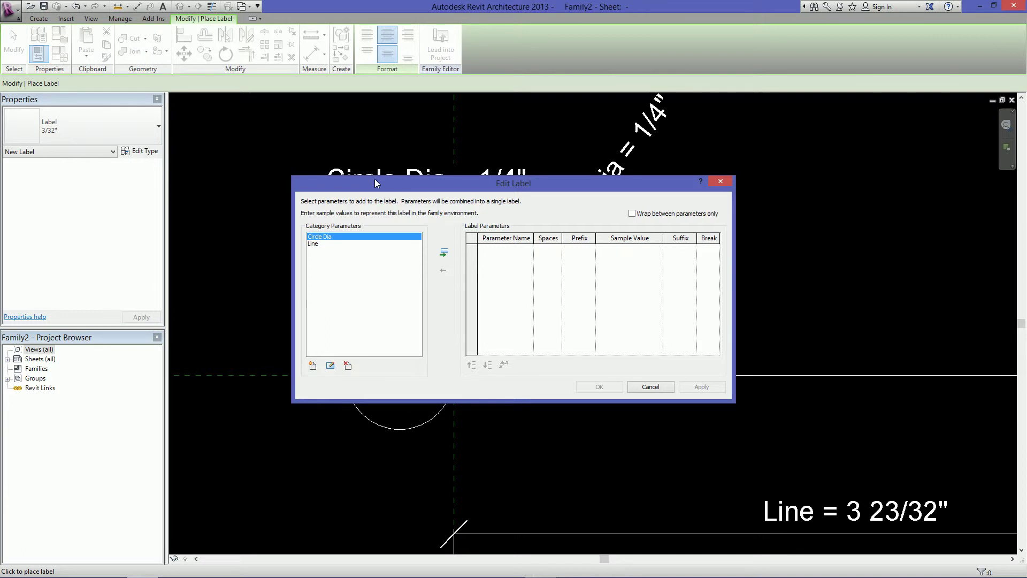
drag(375, 183, 575, 228)
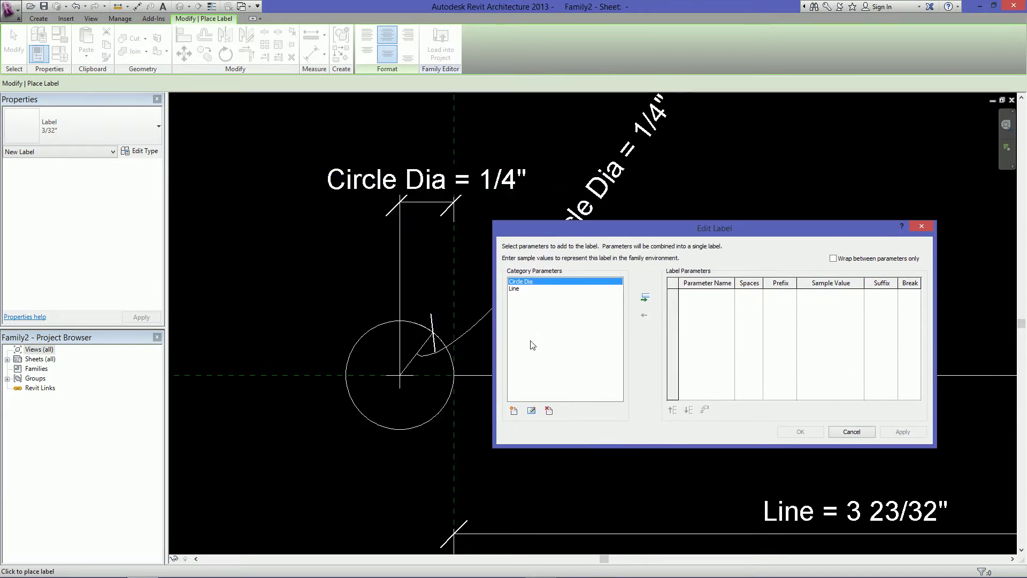
Create a Dwg # instance parameter of type Text and add it to the label
click(513, 411)
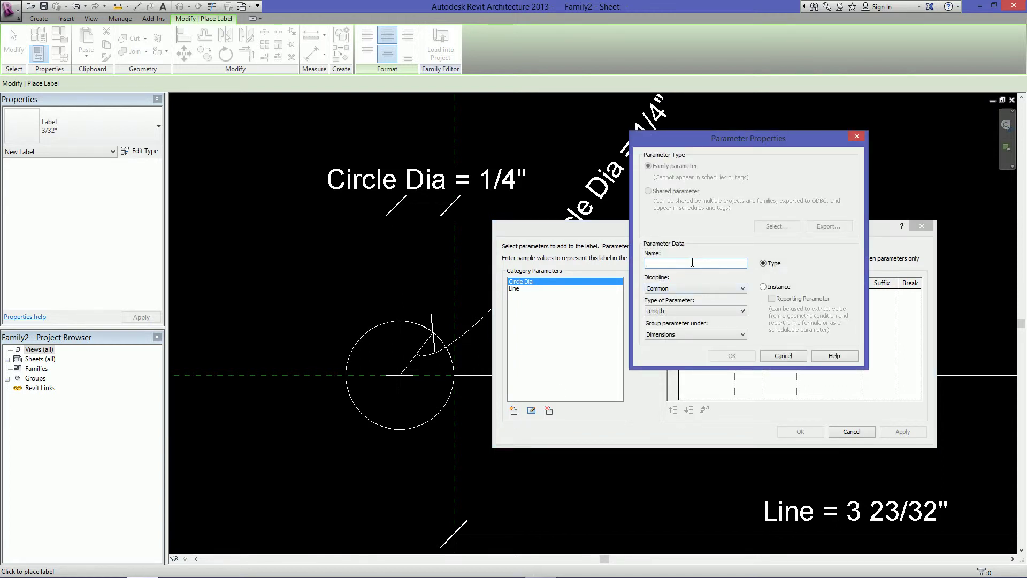
text(Dwg #)
click(763, 287)
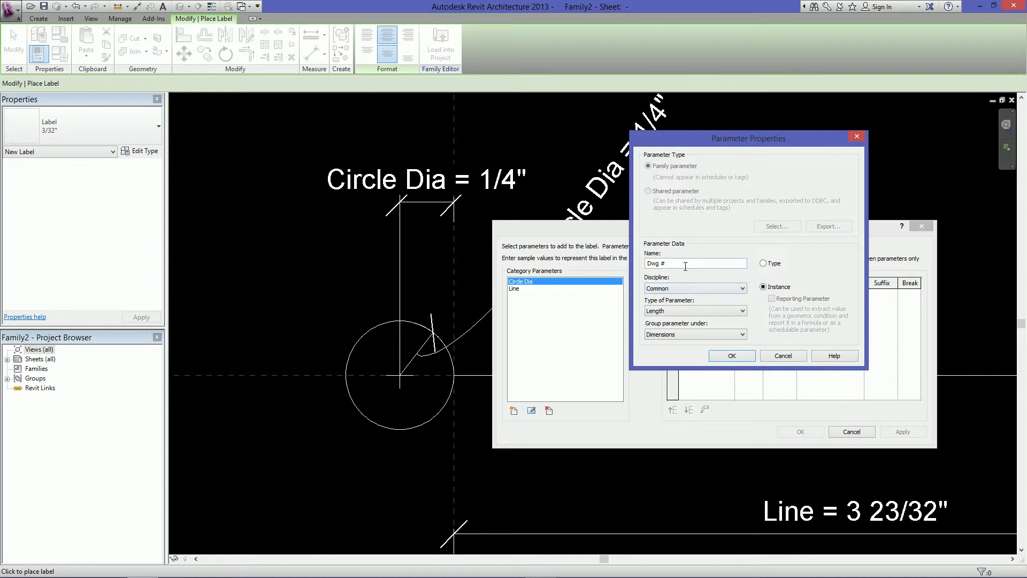
click(660, 312)
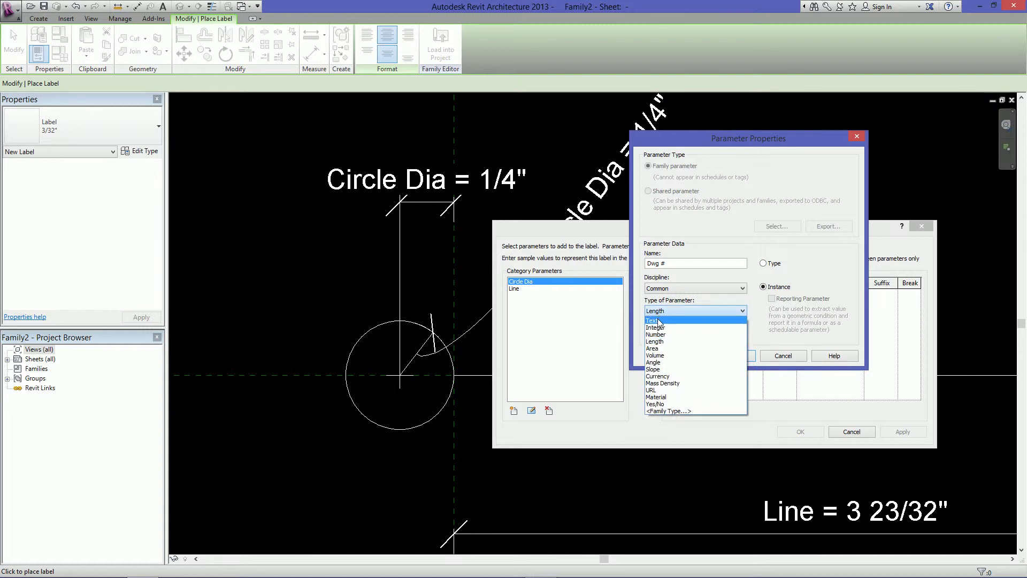
click(658, 320)
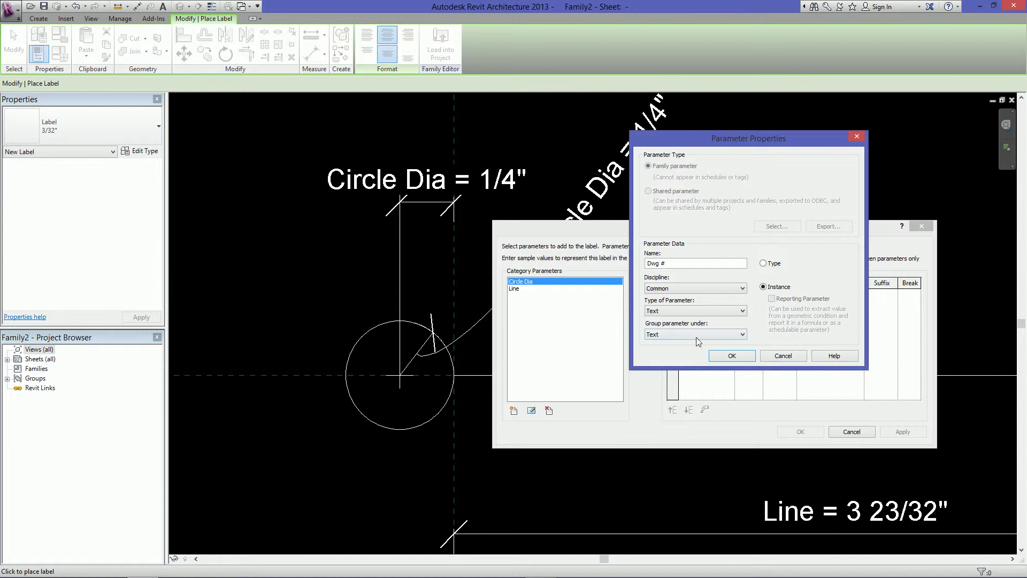
click(731, 356)
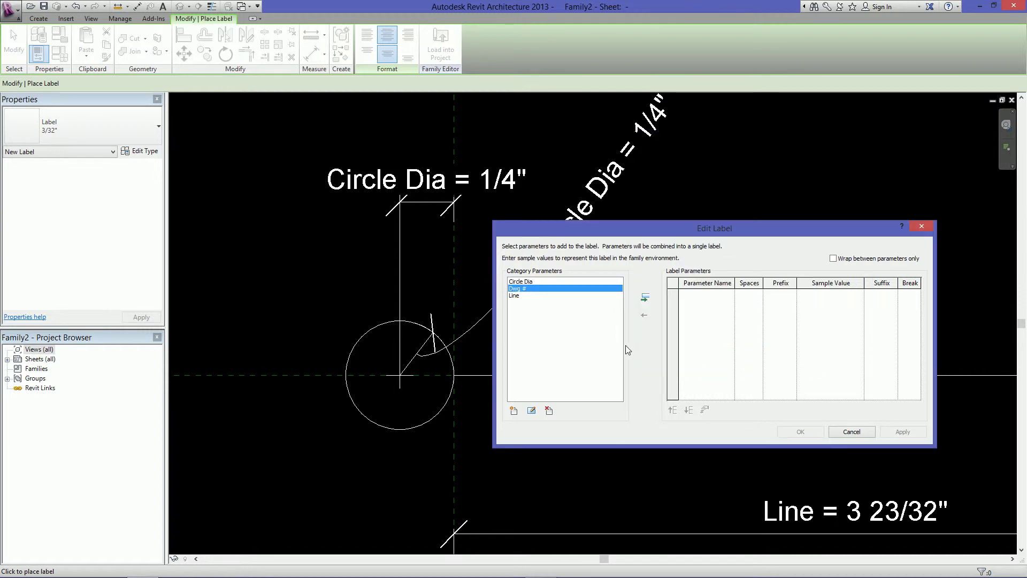
click(646, 299)
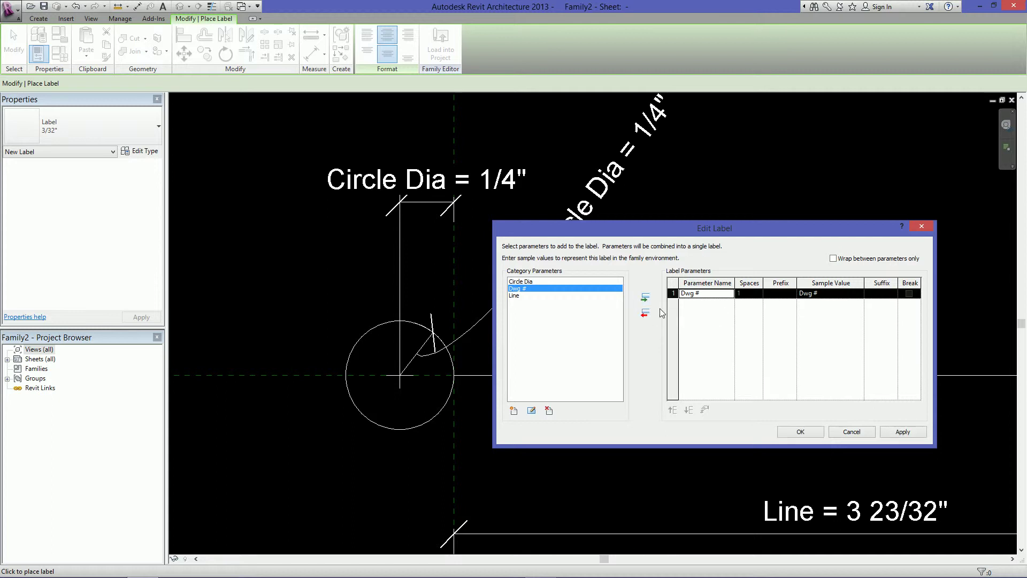
Give Dwg # the sample value 22, place the label, and move it into the circle
click(827, 293)
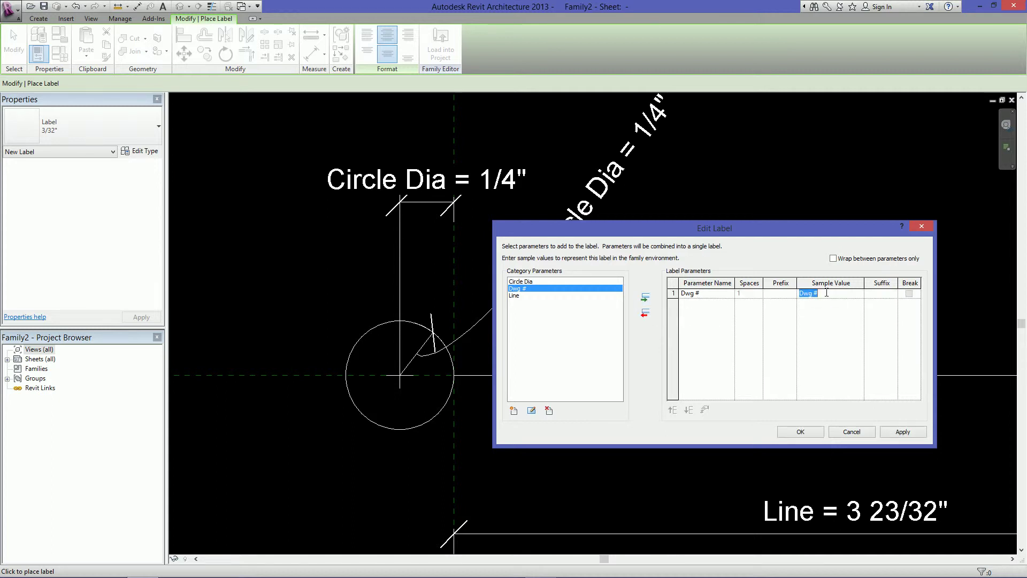
text(22)
click(792, 432)
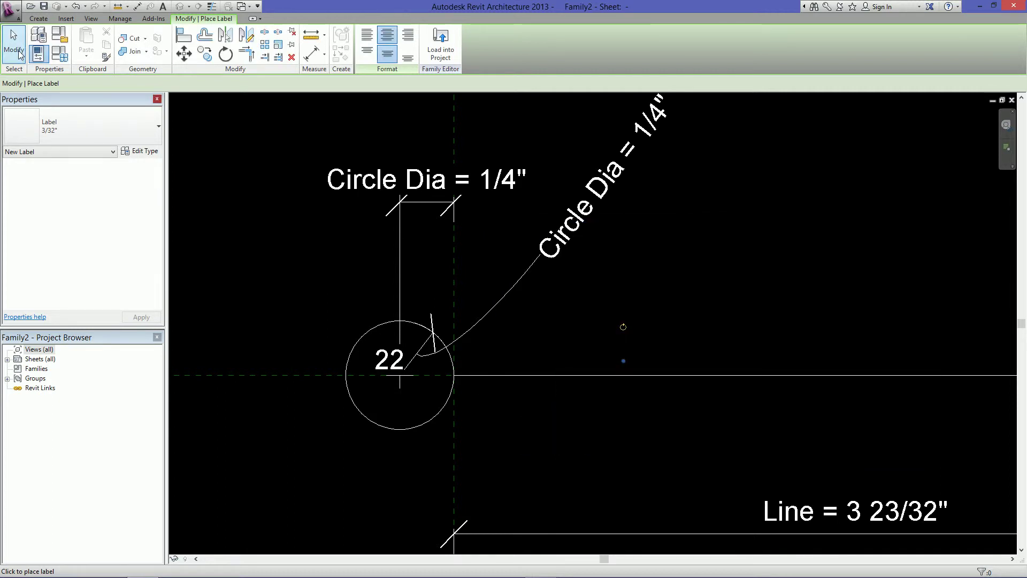
key(Escape)
click(396, 359)
mouse_move(396, 359)
middle_down()
mouse_move(476, 366)
mouse_move(457, 364)
middle_up()
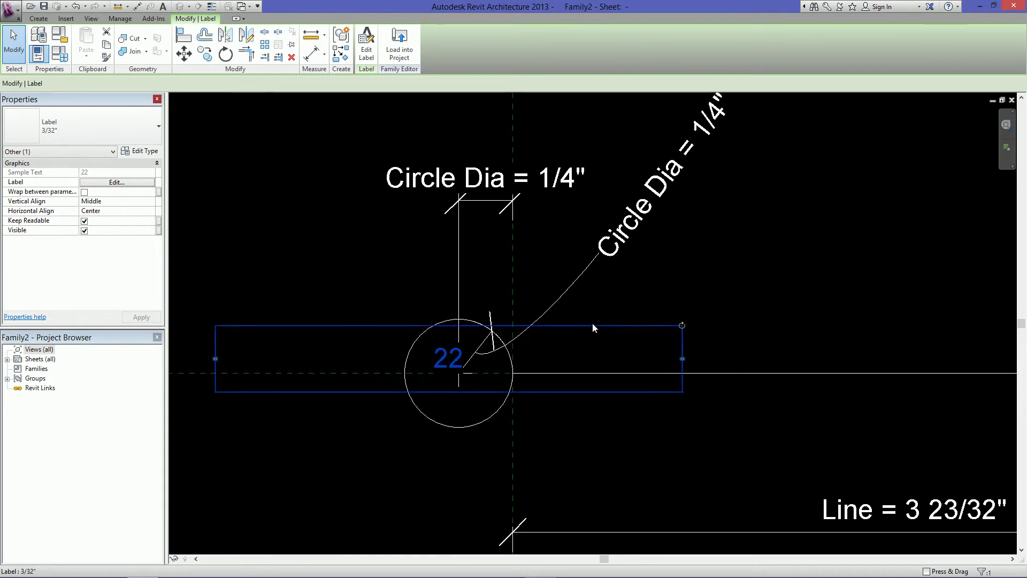
drag(592, 325, 605, 341)
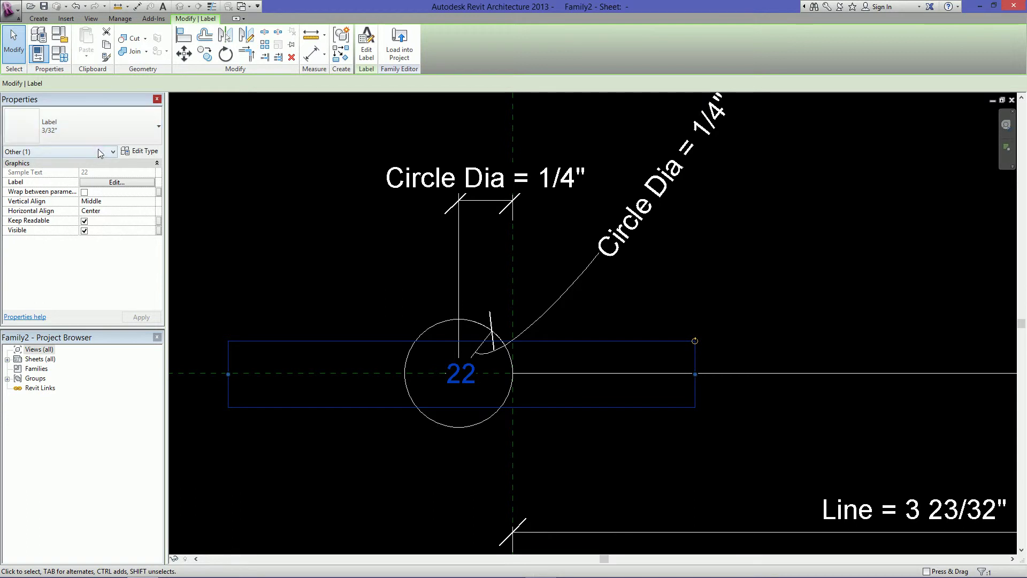
Rename the label type to 1/4" and set its text size to 1/4"
click(138, 151)
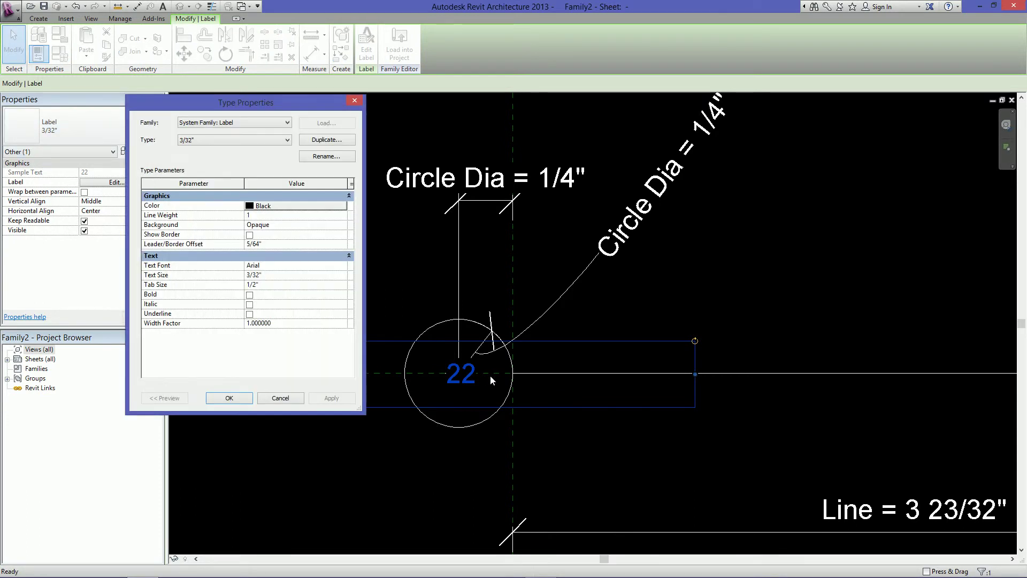
click(314, 158)
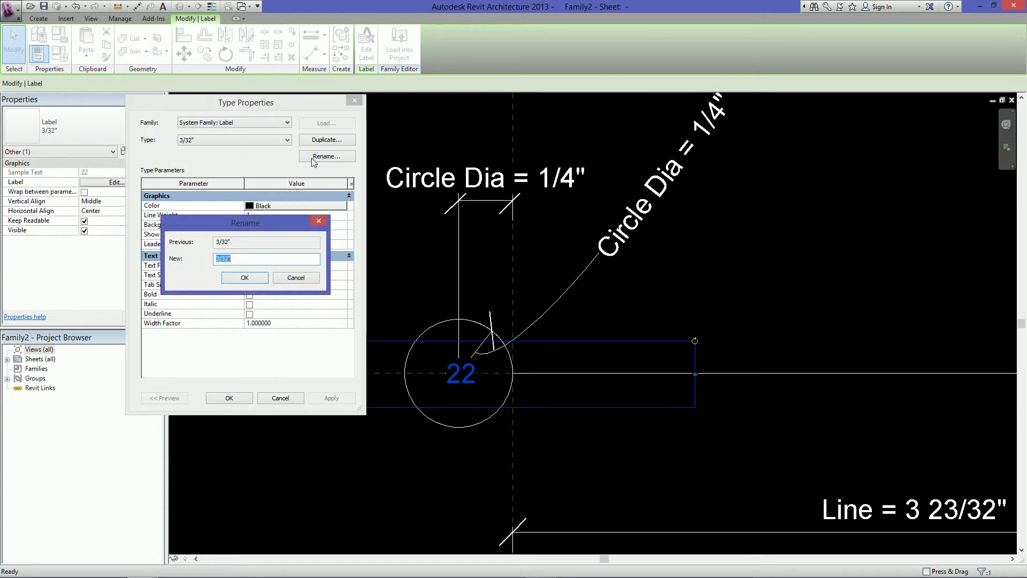
text(1/4")
key(Return)
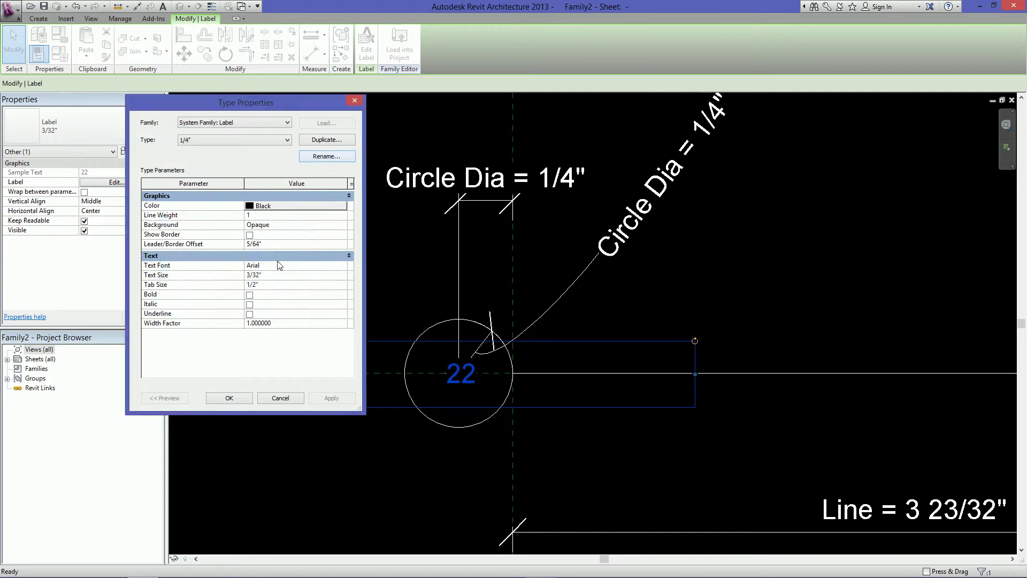
click(288, 276)
text(.24)
key(Tab)
click(297, 266)
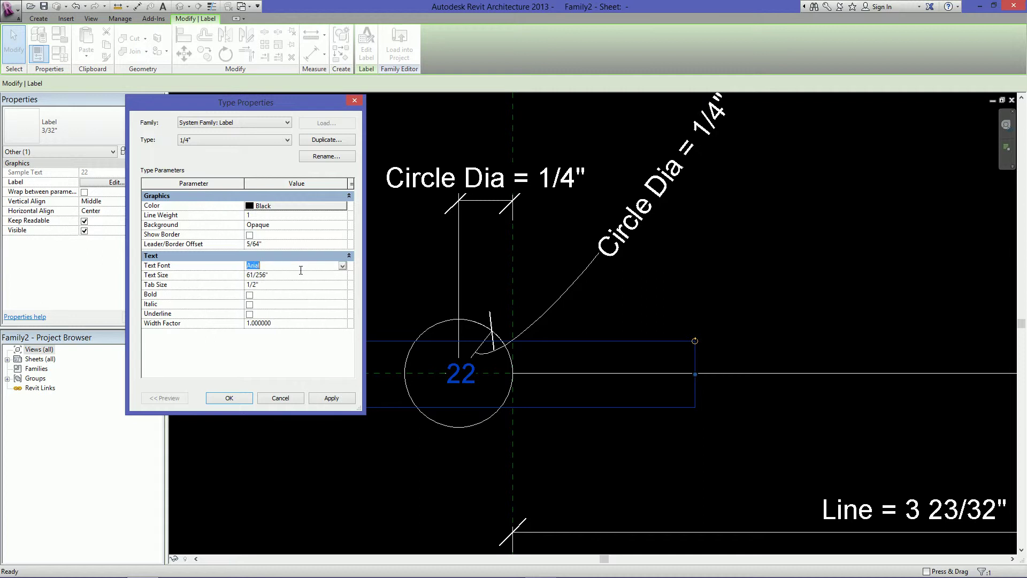
click(297, 275)
text(1/4)
key(Tab)
Make the label background transparent, apply the changes, and narrow the label's box
click(299, 224)
click(342, 225)
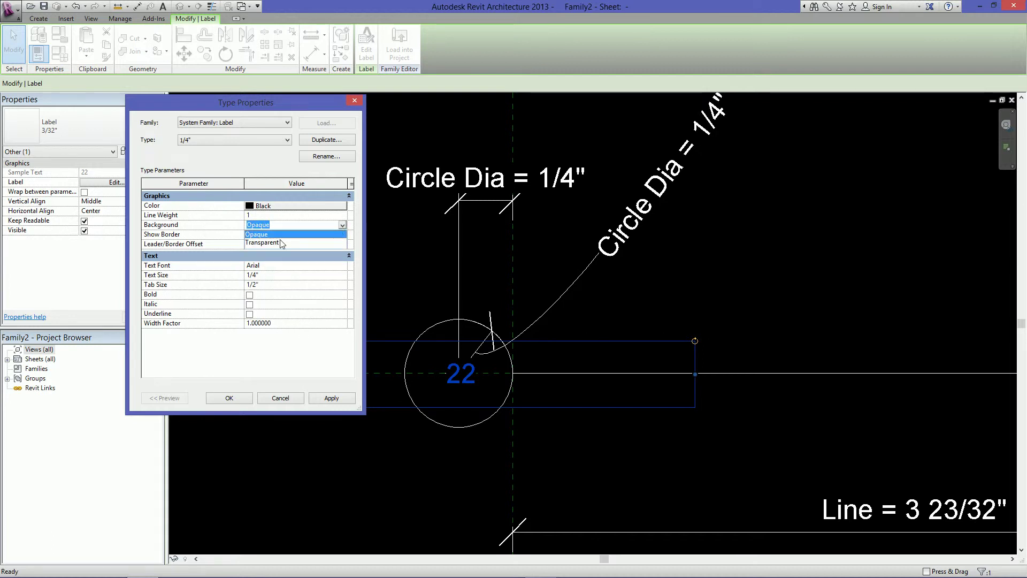
click(277, 244)
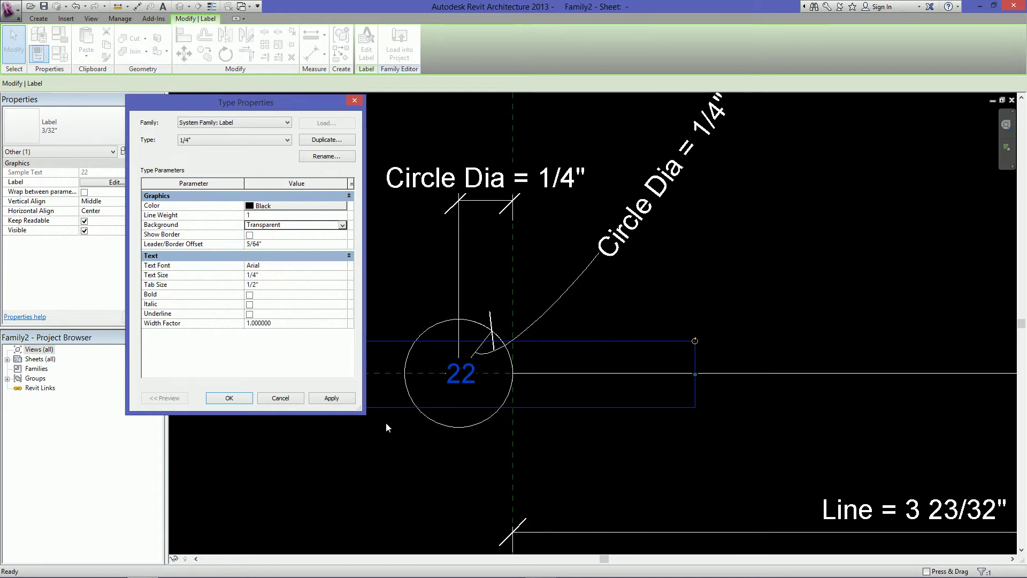
click(228, 399)
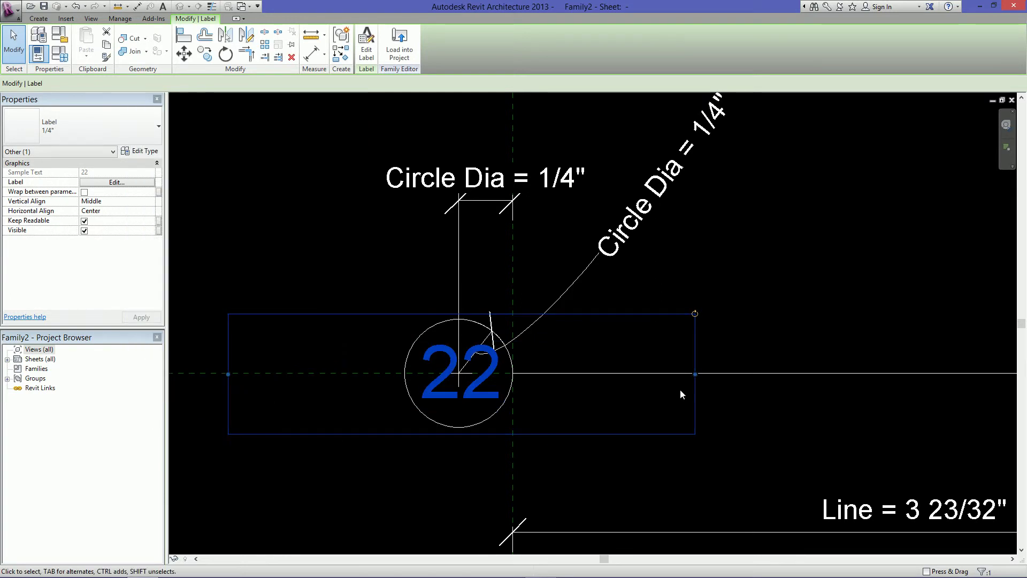
drag(695, 374, 521, 358)
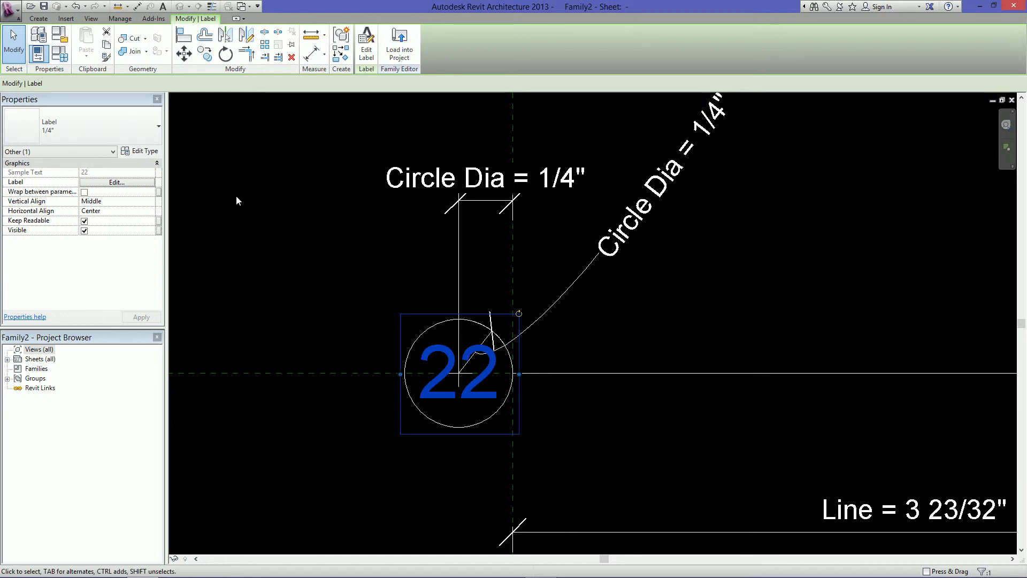
Set the label type's width factor to 0.9
click(152, 151)
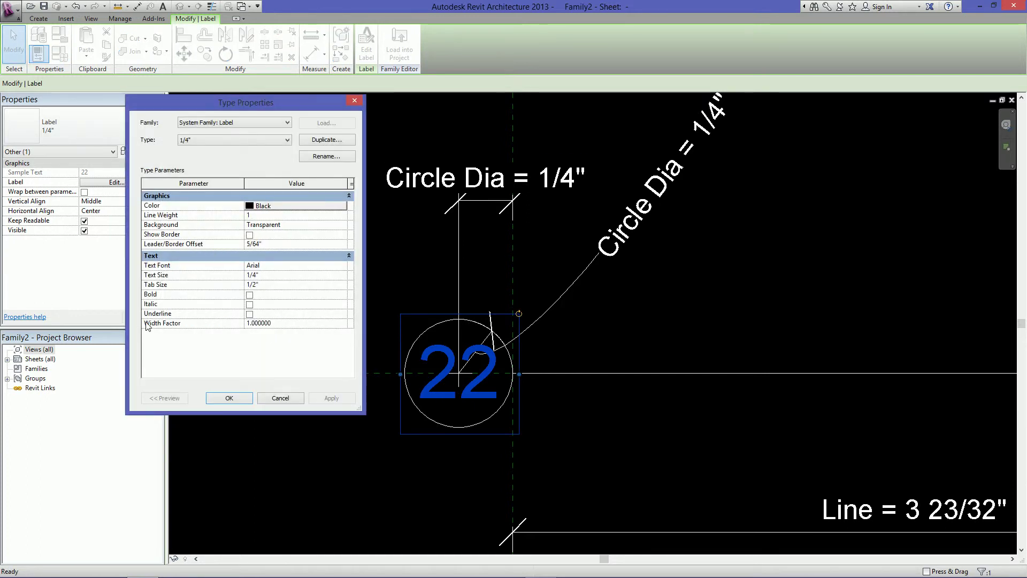
click(288, 323)
text(.9)
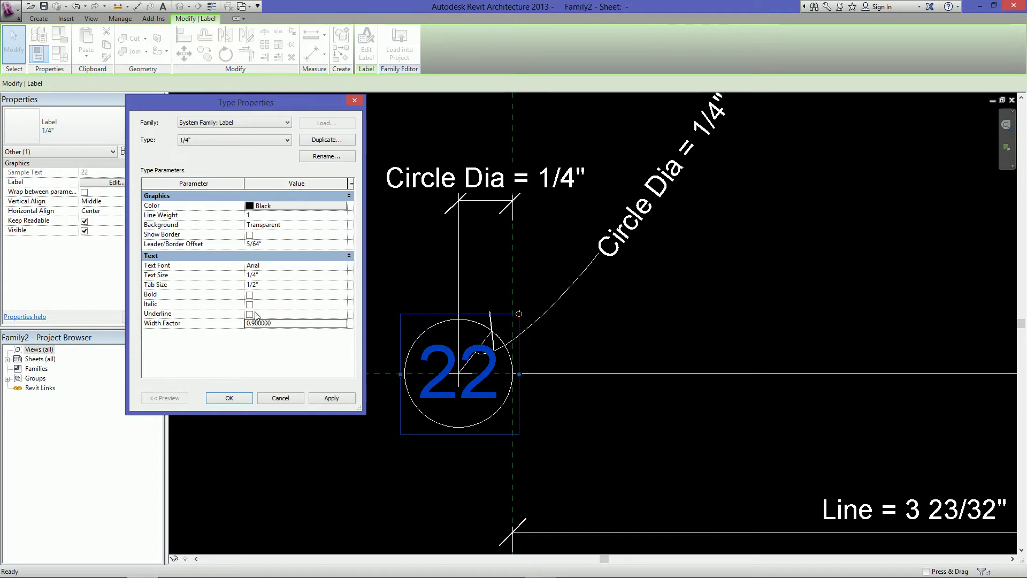
click(236, 398)
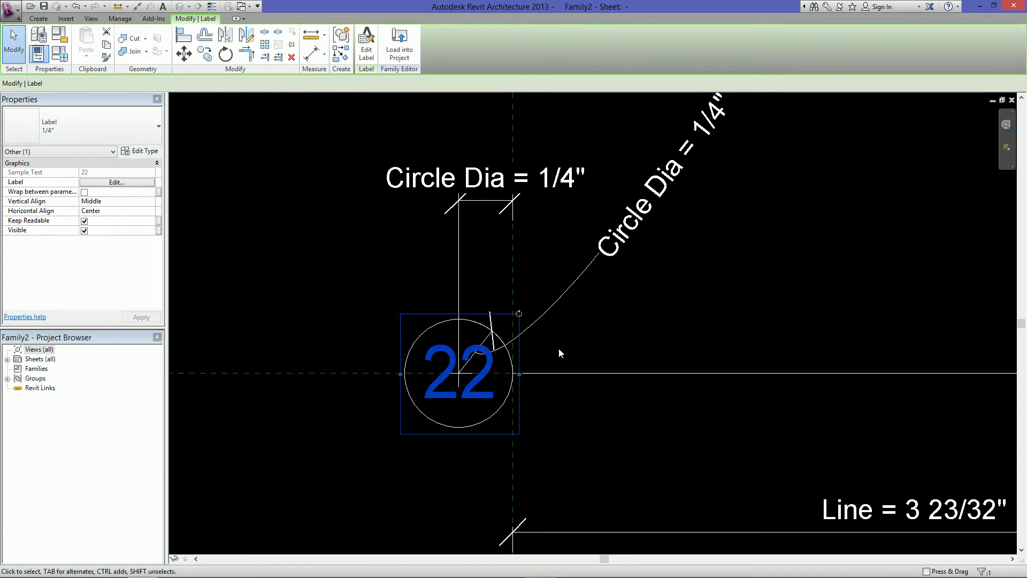
middle_drag(574, 350, 501, 332)
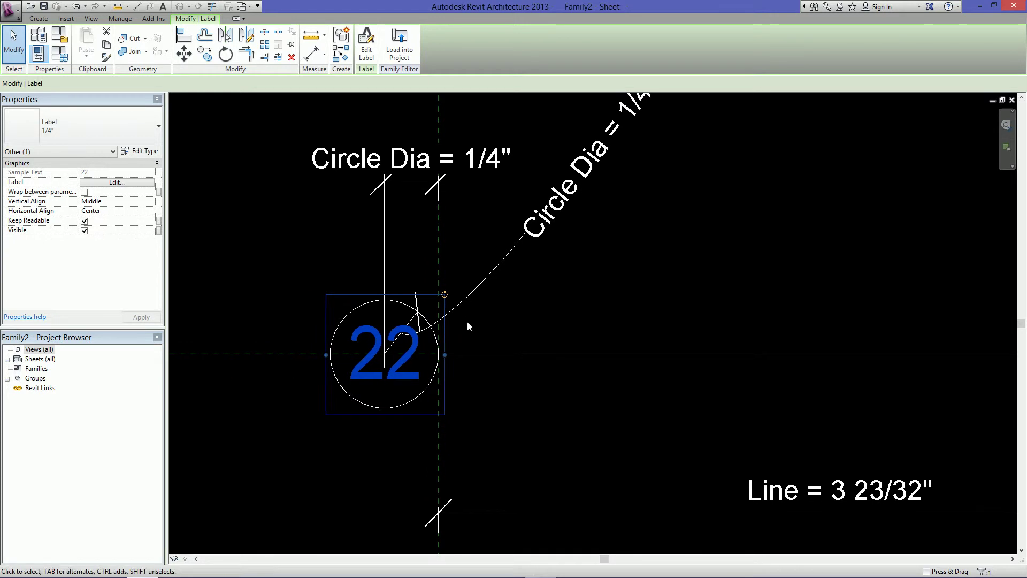
Copy the 22 label with CO and place the duplicate right of the circle
key(c)
key(o)
click(403, 341)
click(561, 316)
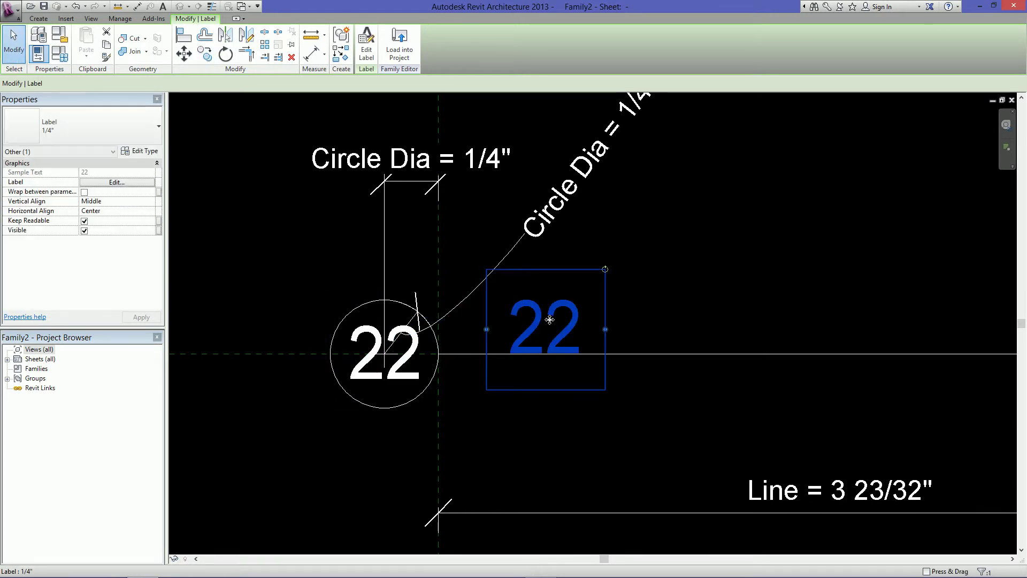
click(560, 313)
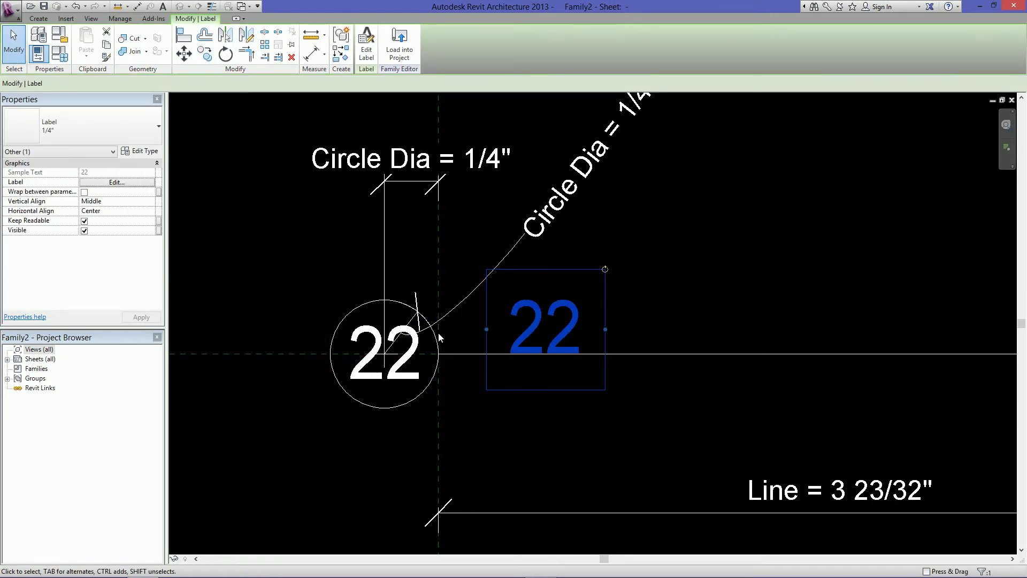
middle_drag(695, 350, 596, 352)
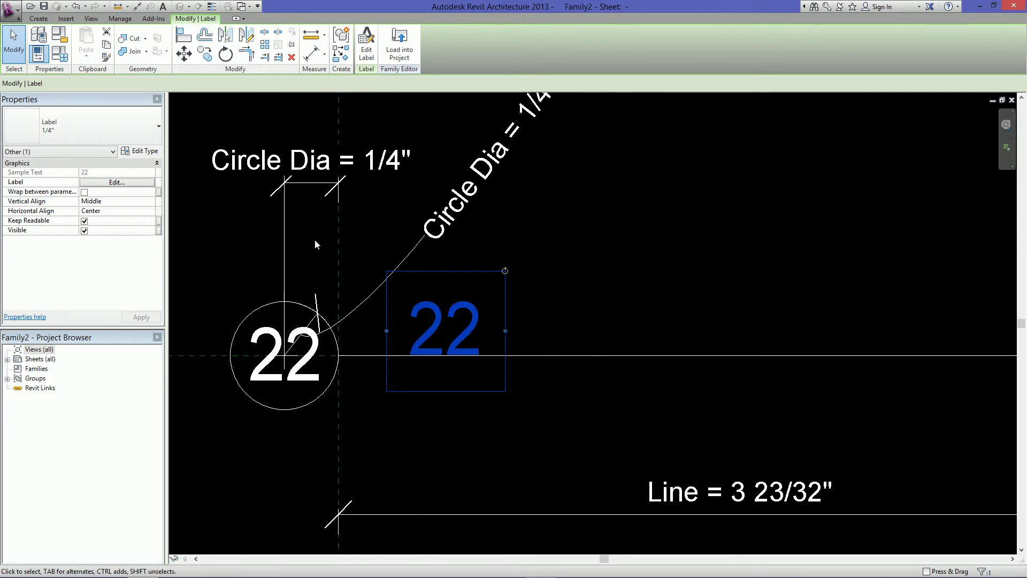
Duplicate the label type as 1/8" with 1/8" text size for the copied label
click(140, 152)
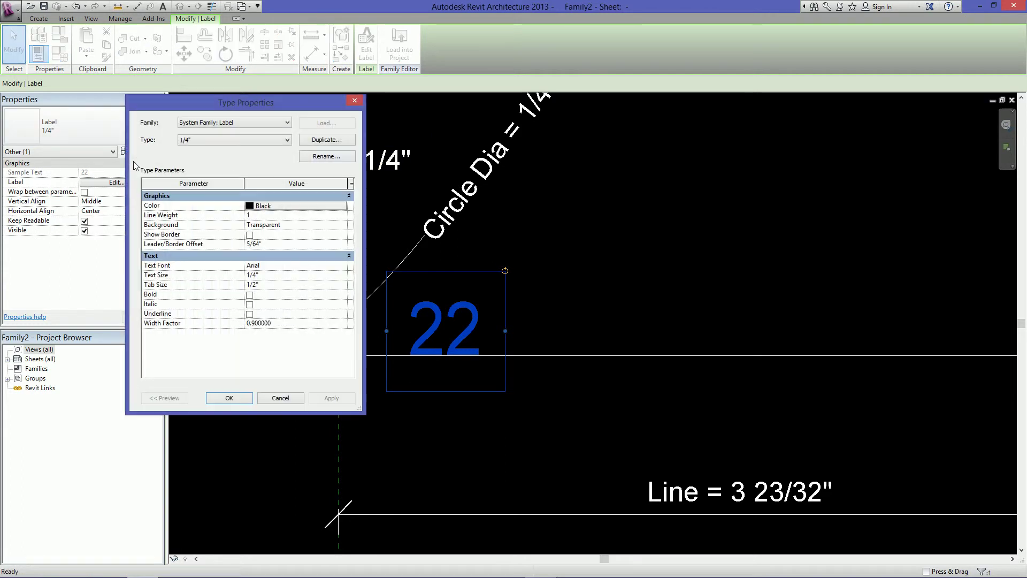
click(326, 139)
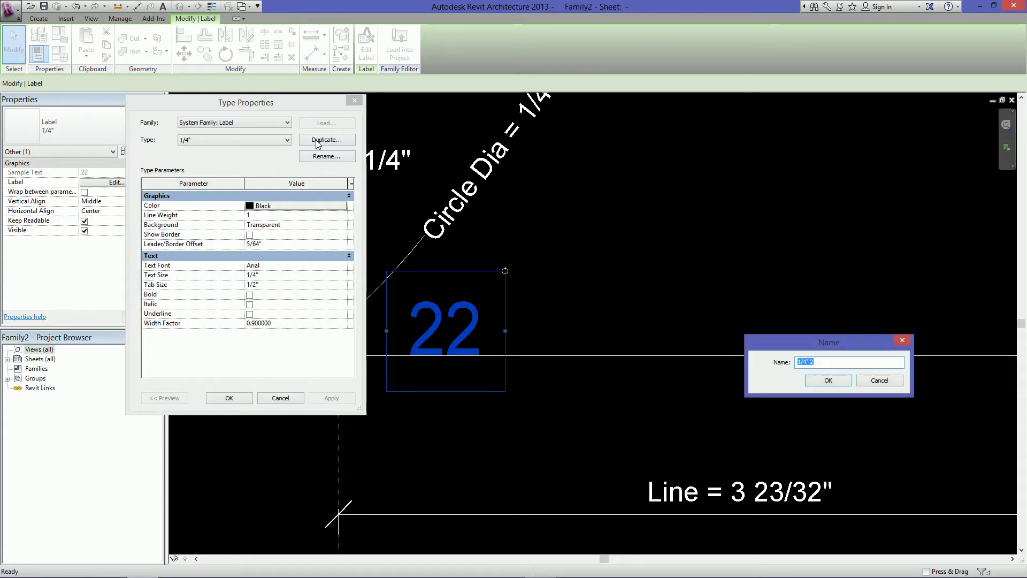
drag(831, 352, 486, 317)
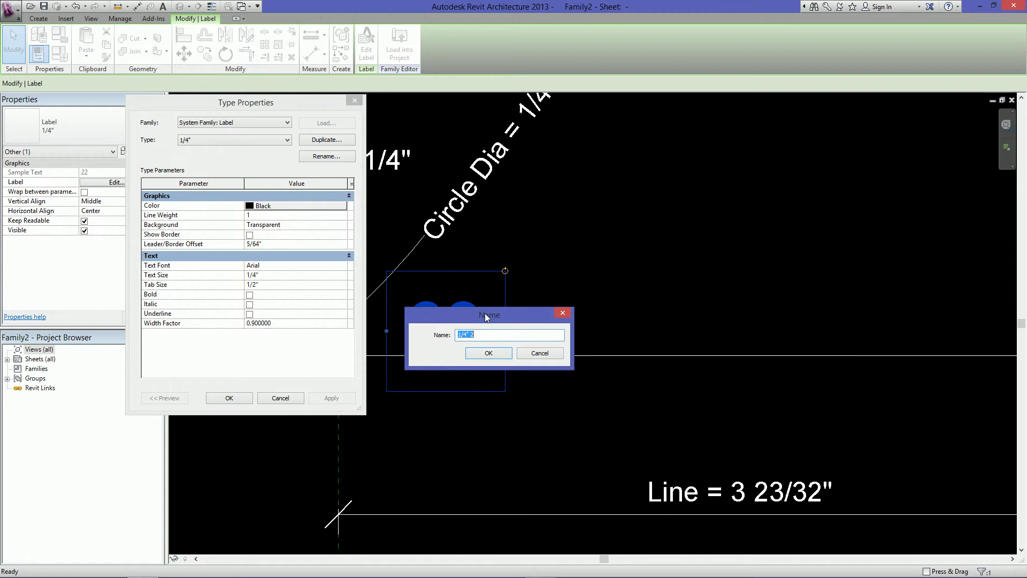
text(1/8")
key(Return)
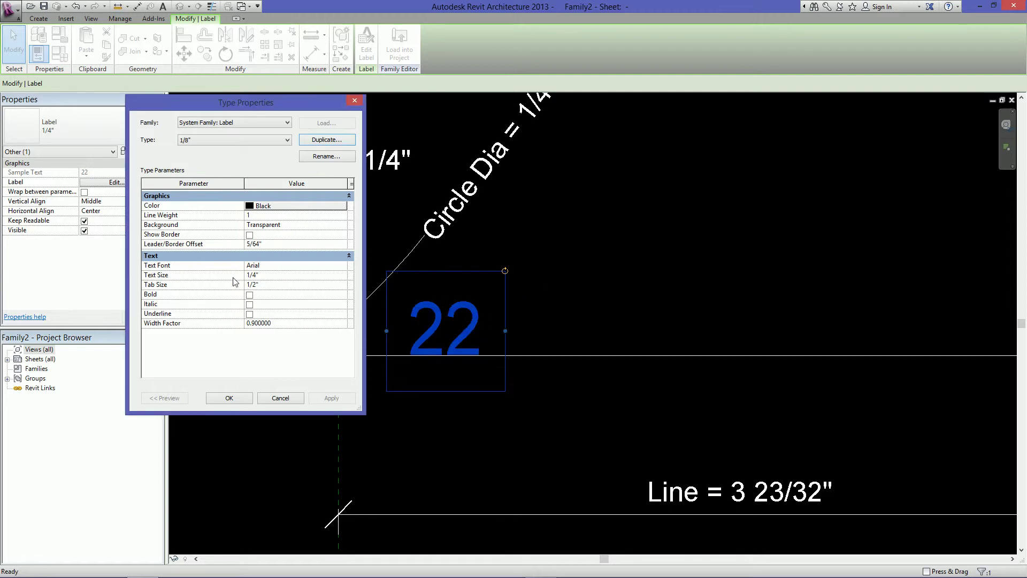
click(277, 274)
text(1/8)
key(Tab)
click(236, 398)
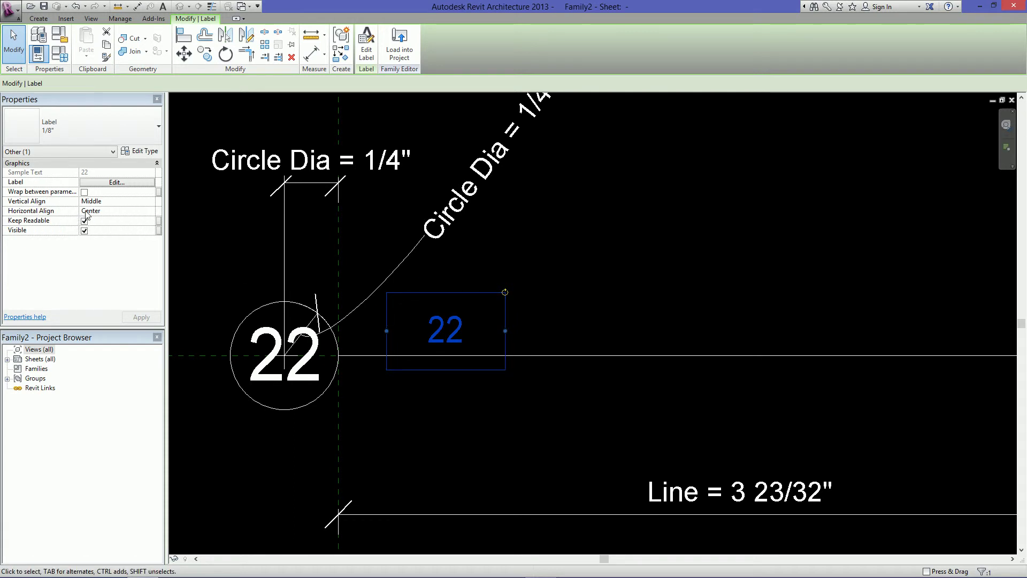
Left-align the copied 22 label and move it closer to the circle
click(151, 211)
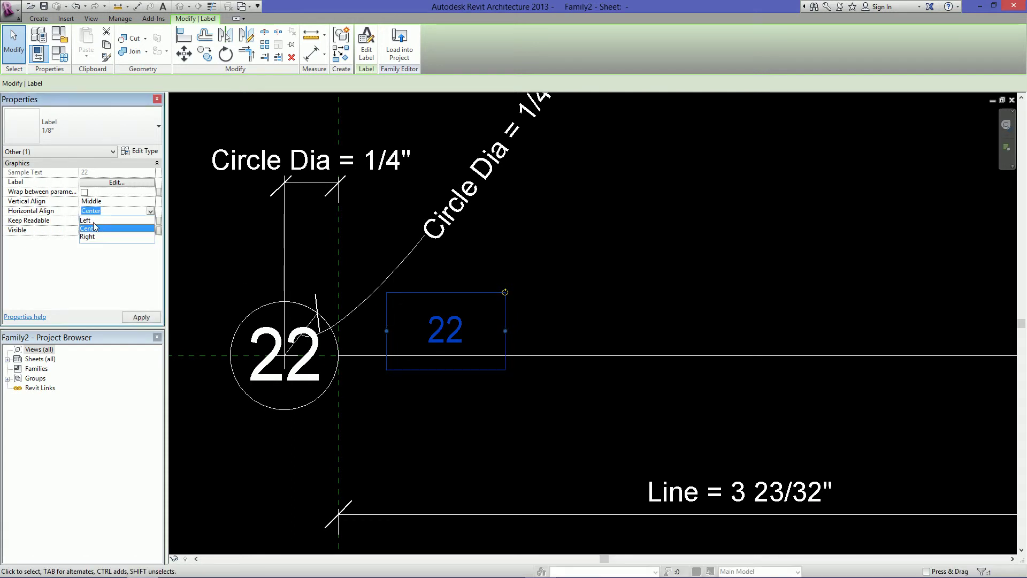
click(95, 224)
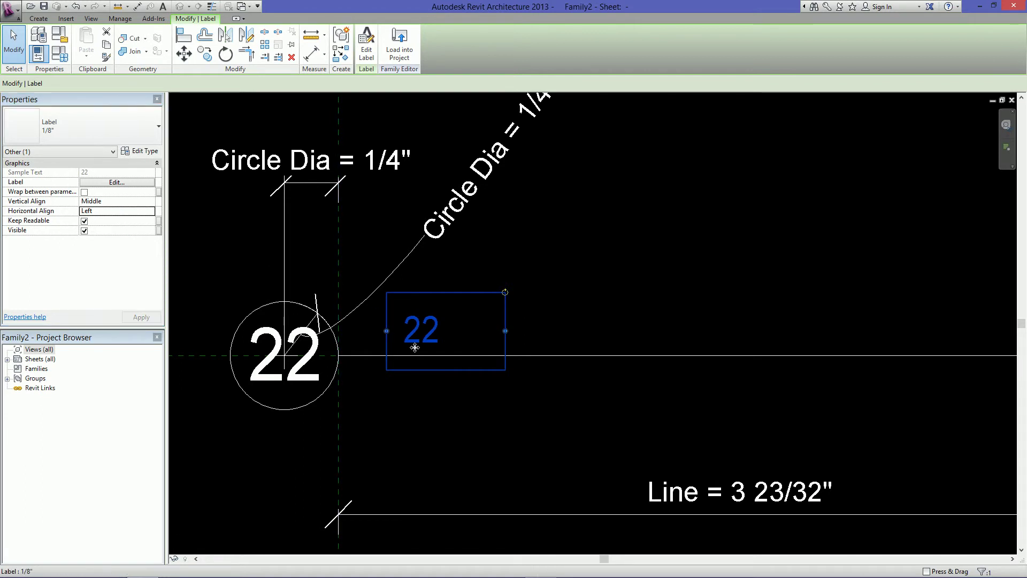
drag(404, 291, 364, 299)
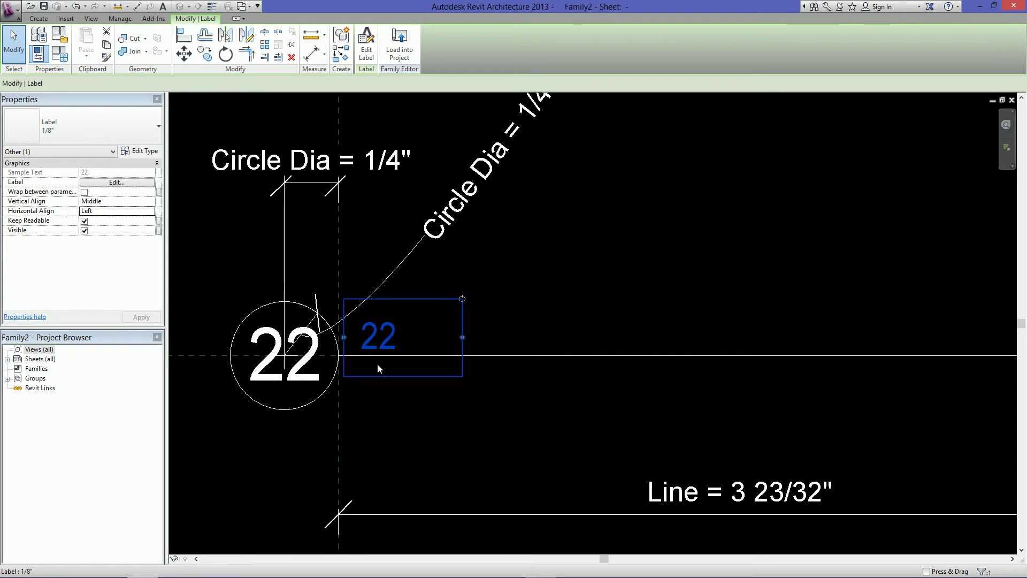
click(132, 151)
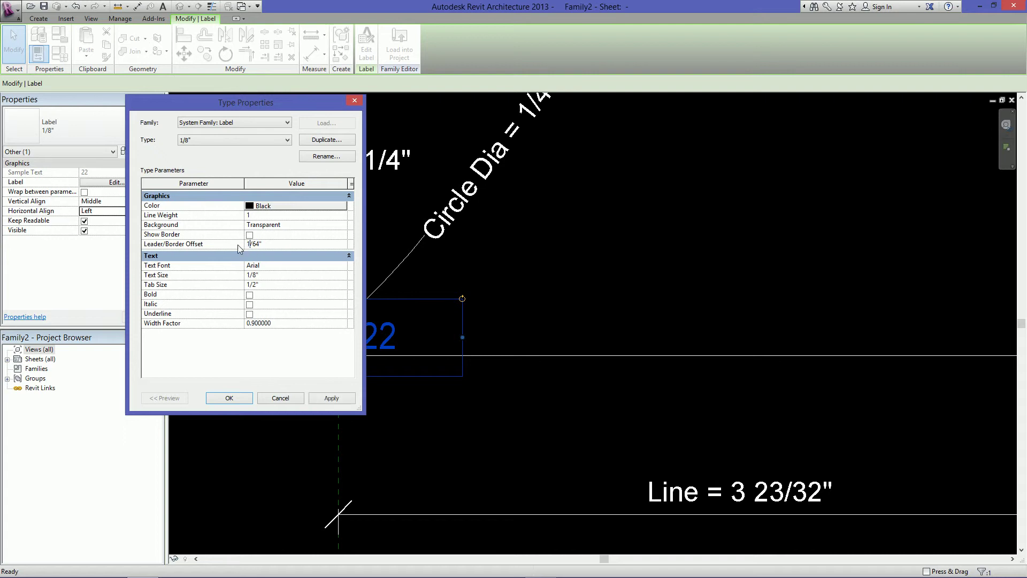
Close the type settings and copy the 22 label directly below the original
click(268, 266)
click(235, 398)
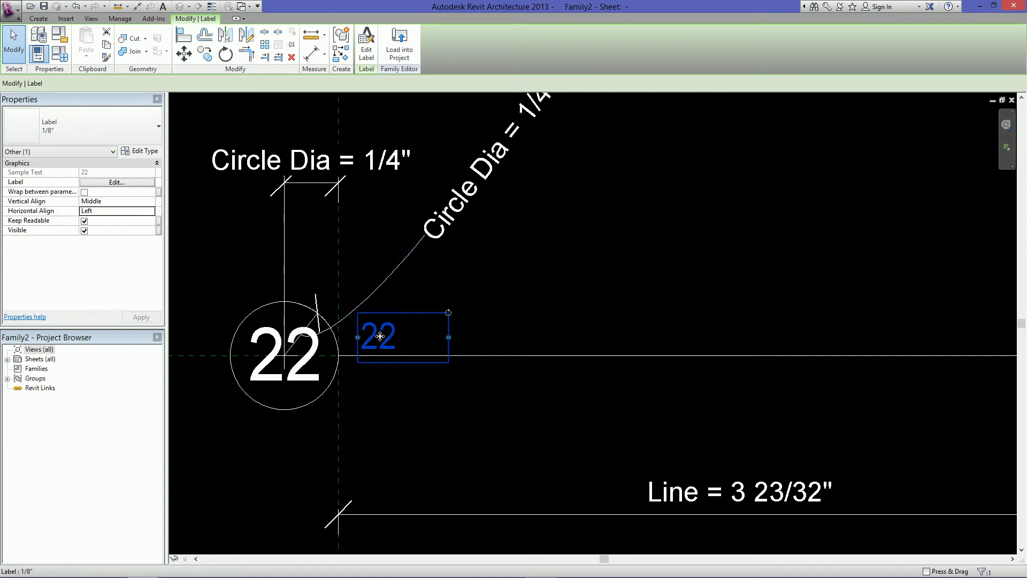
key(c)
key(o)
click(486, 323)
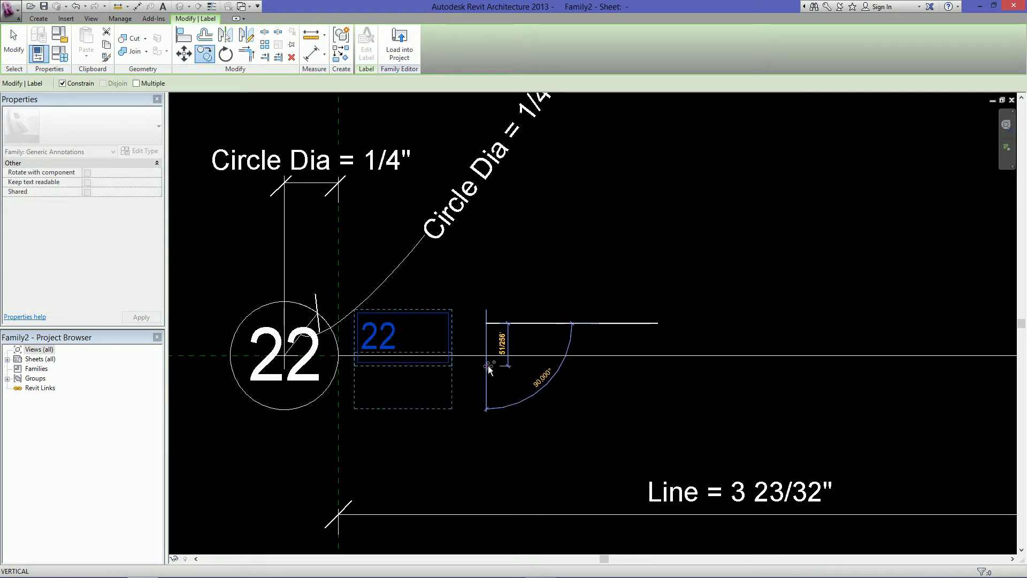
click(487, 368)
Nudge both stacked 22 labels up slightly and reframe the view around them
click(439, 327)
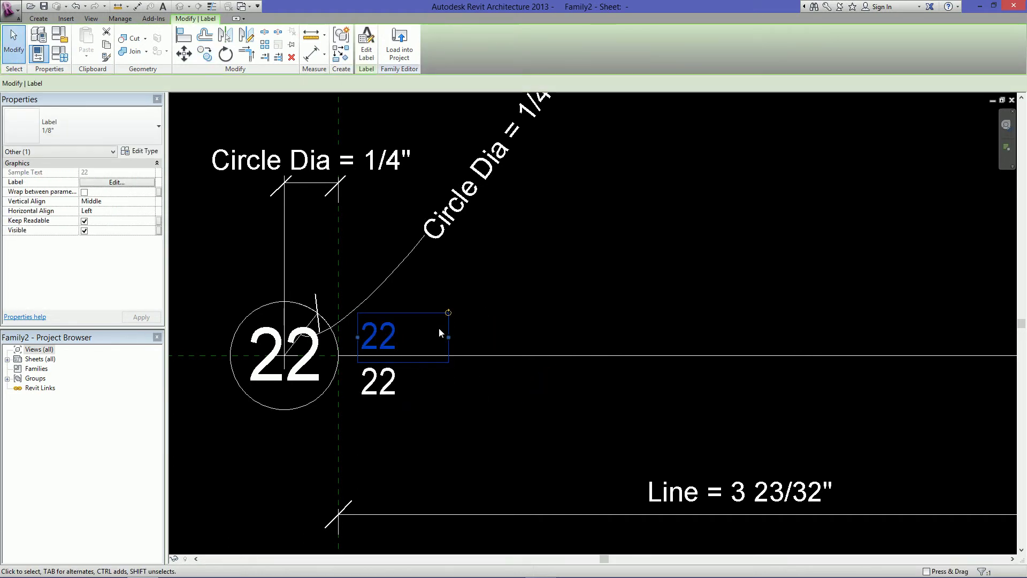
scroll(439, 327, up, 1)
key(Up)
key(Up)
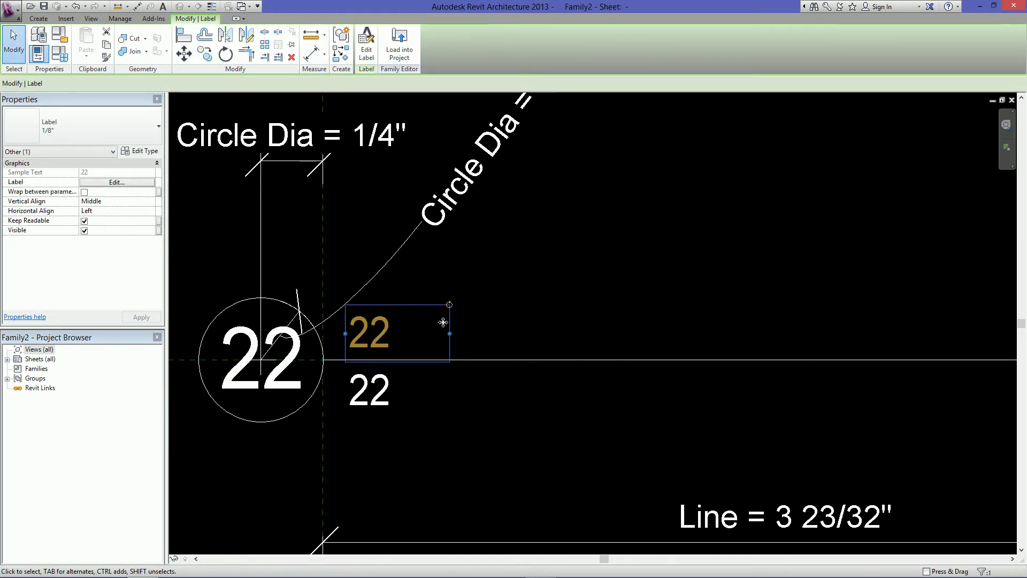
scroll(399, 385, up, 2)
click(396, 390)
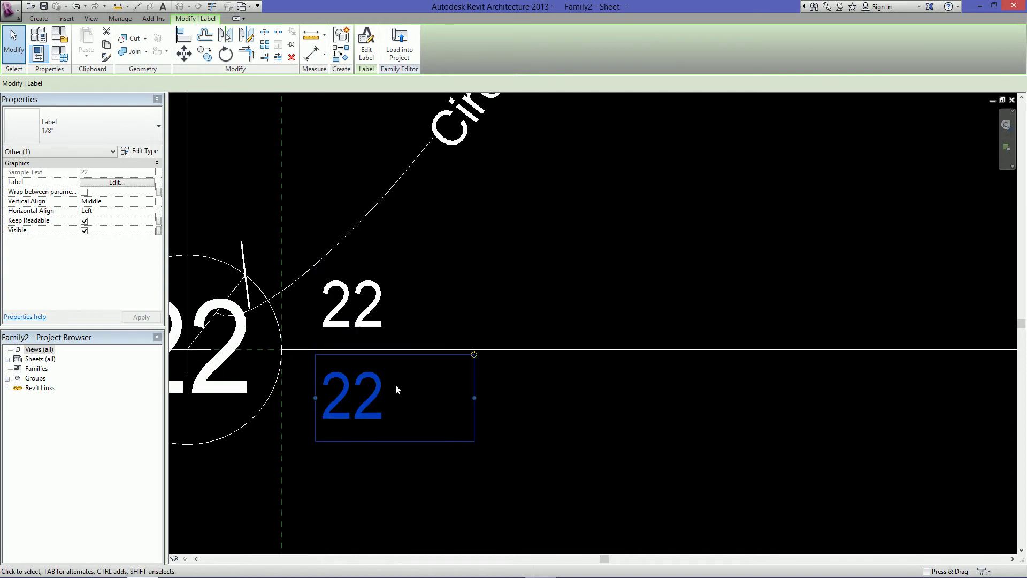
key(Up)
key(Up)
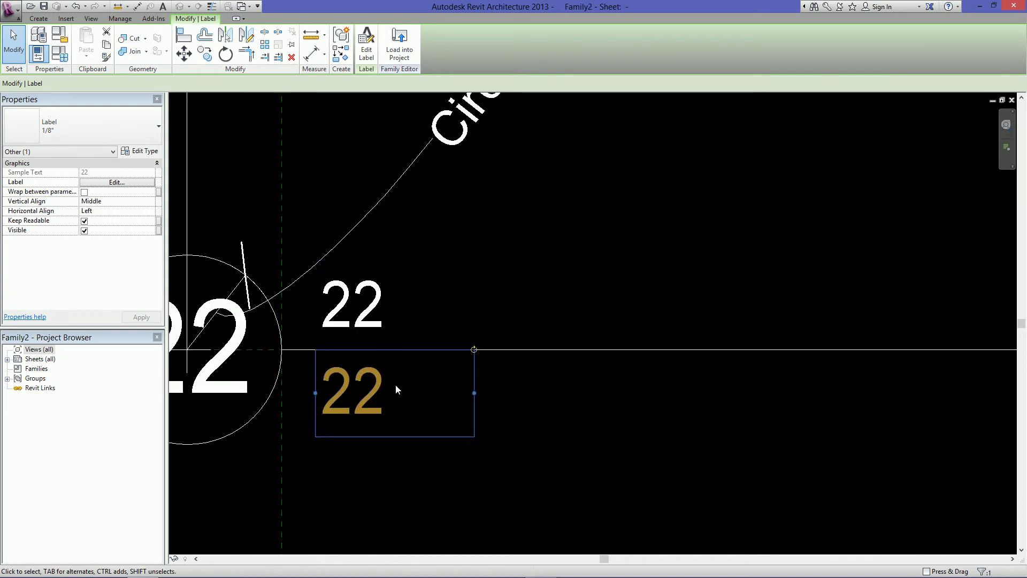
click(616, 442)
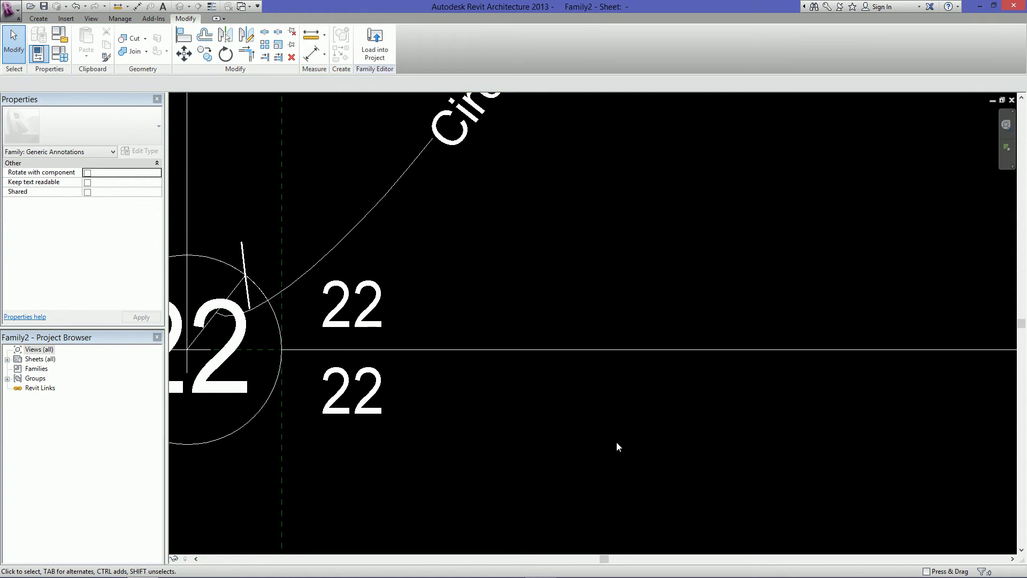
scroll(599, 422, down, 1)
scroll(502, 399, down, 1)
middle_drag(371, 401, 465, 409)
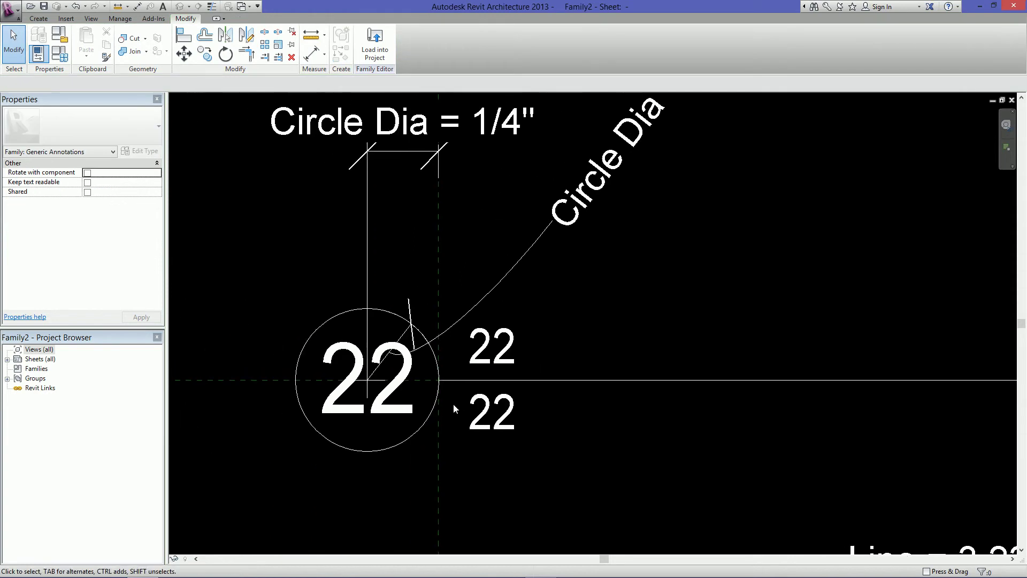
scroll(464, 409, down, 1)
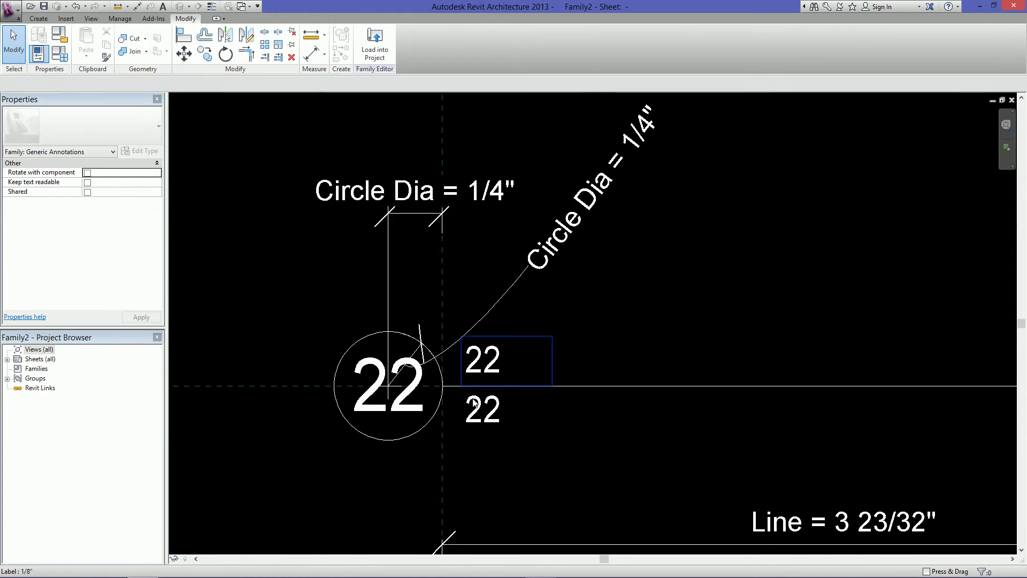
scroll(515, 415, down, 1)
middle_drag(515, 419, 428, 397)
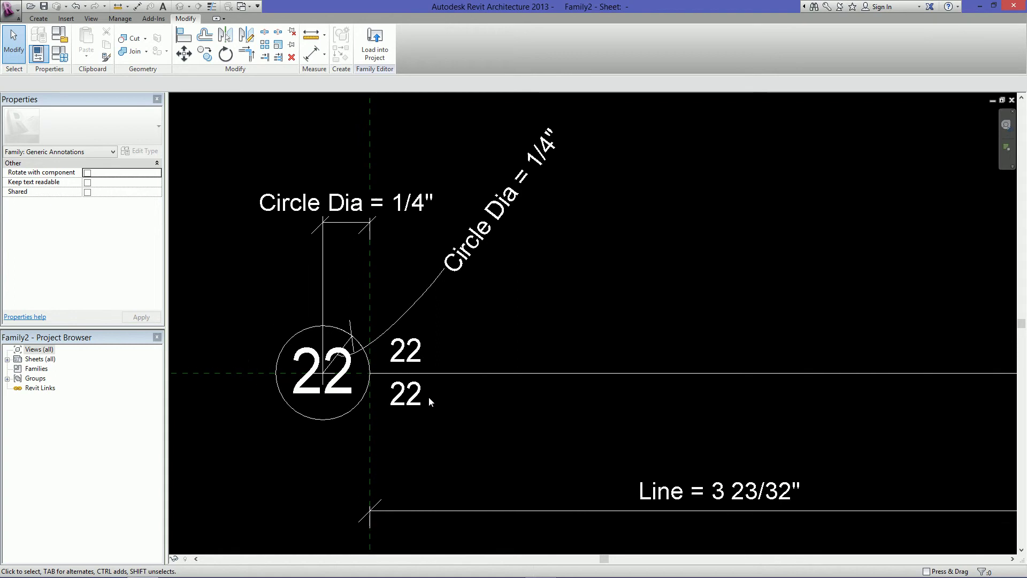
click(412, 353)
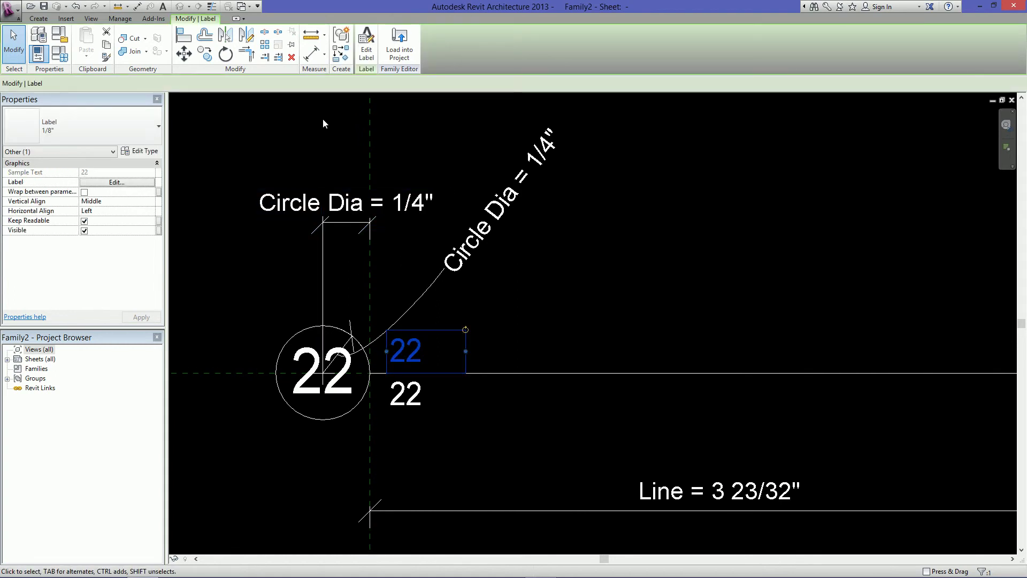
Remove the Dwg # parameter from the upper label
click(367, 50)
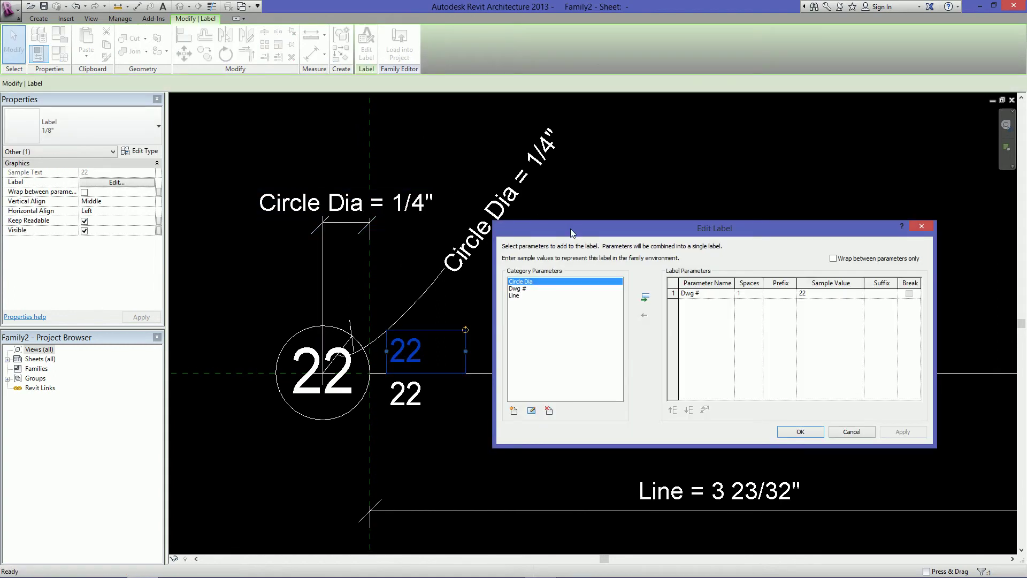
drag(571, 232, 503, 229)
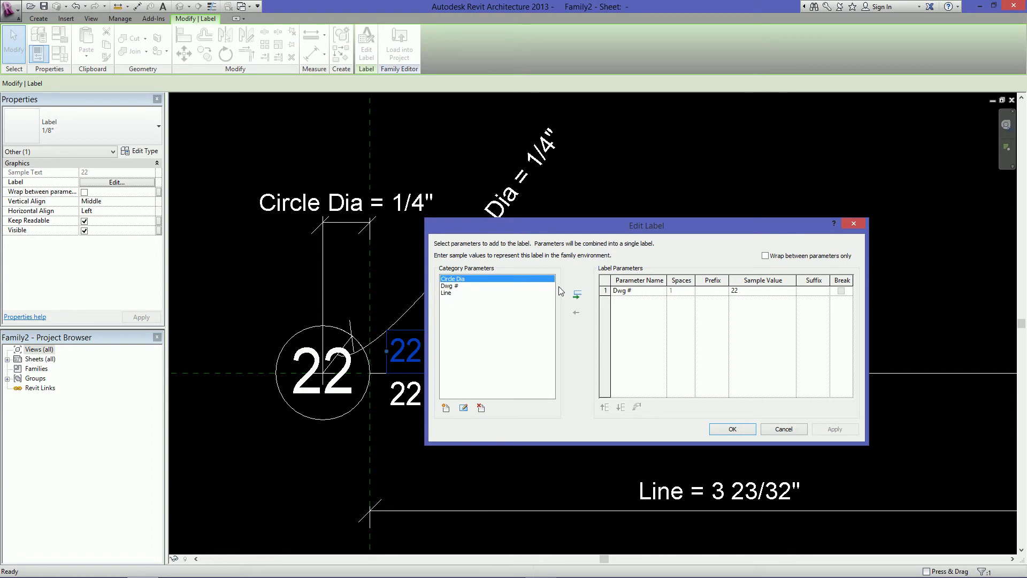
click(640, 293)
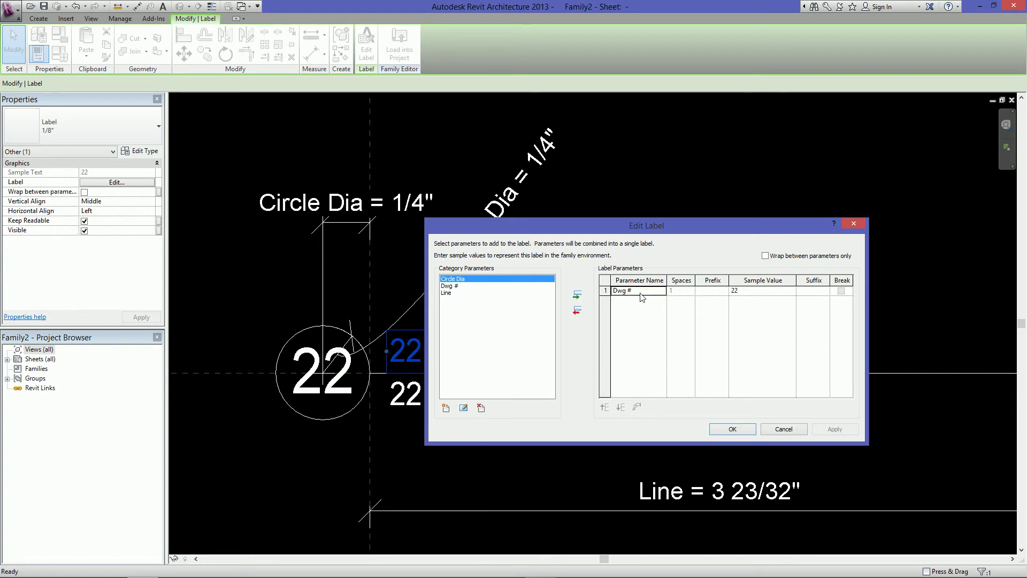
click(577, 311)
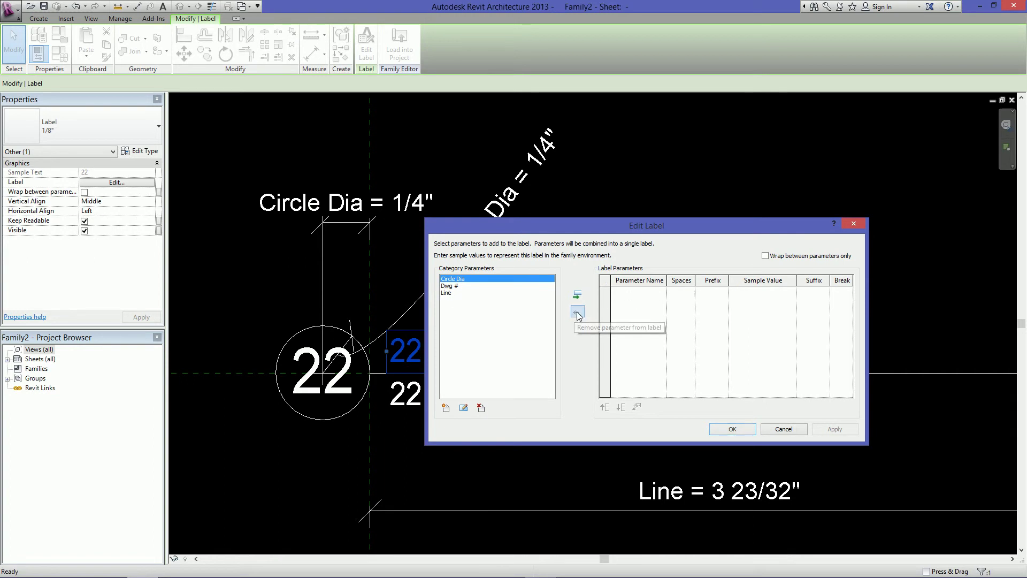
Create a Title Top instance Text parameter and make it the label's content
click(445, 409)
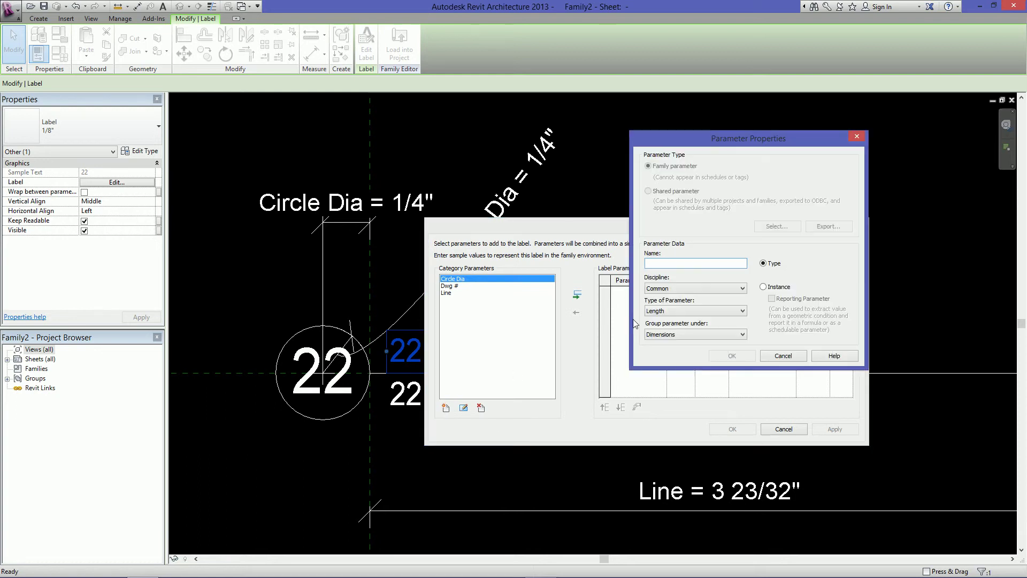
text(Line)
key(BackSpace)
key(BackSpace)
key(BackSpace)
key(BackSpace)
key(BackSpace)
text(Title Top)
click(774, 286)
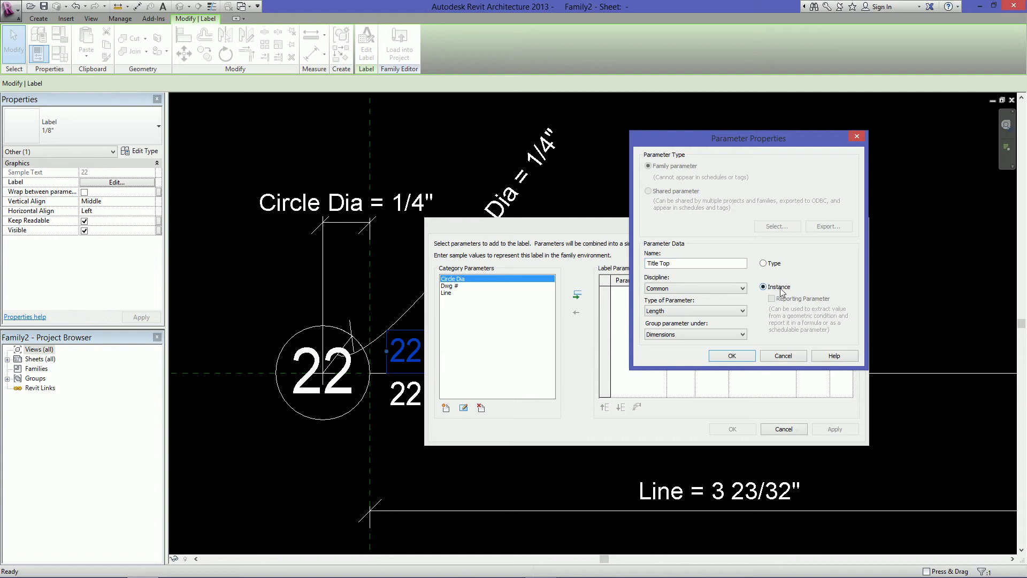
click(672, 311)
click(654, 320)
click(731, 356)
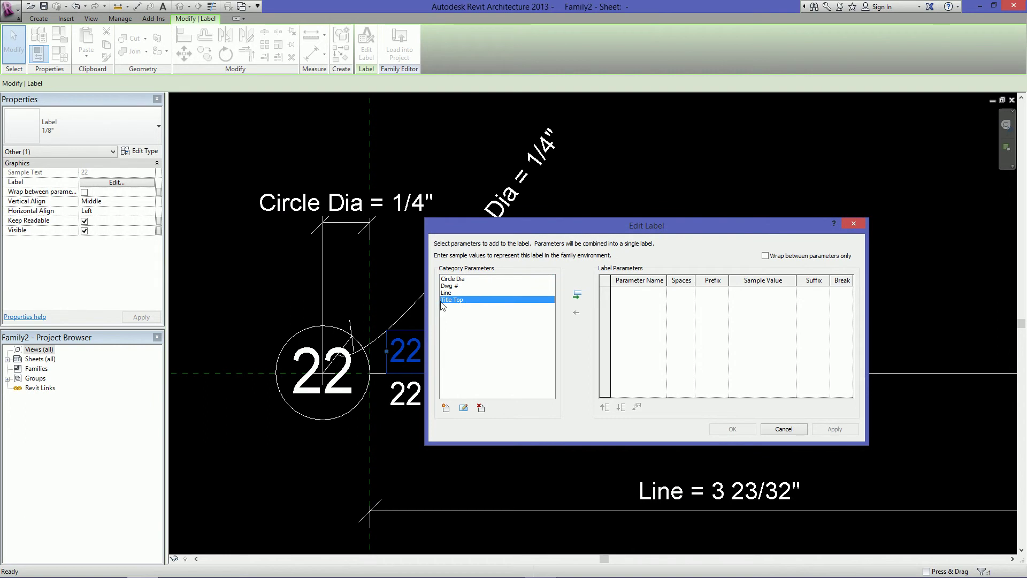
click(577, 294)
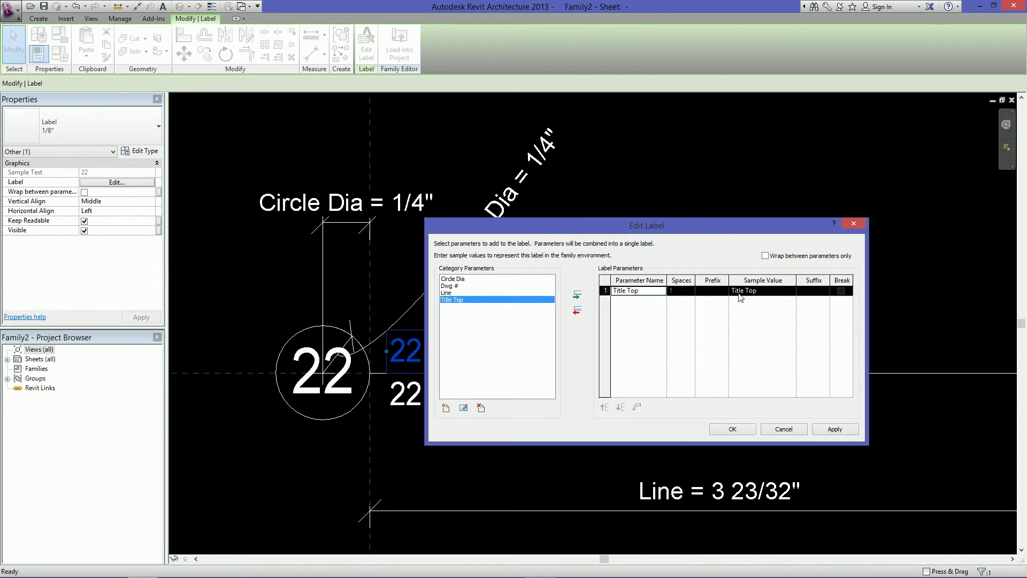
click(737, 426)
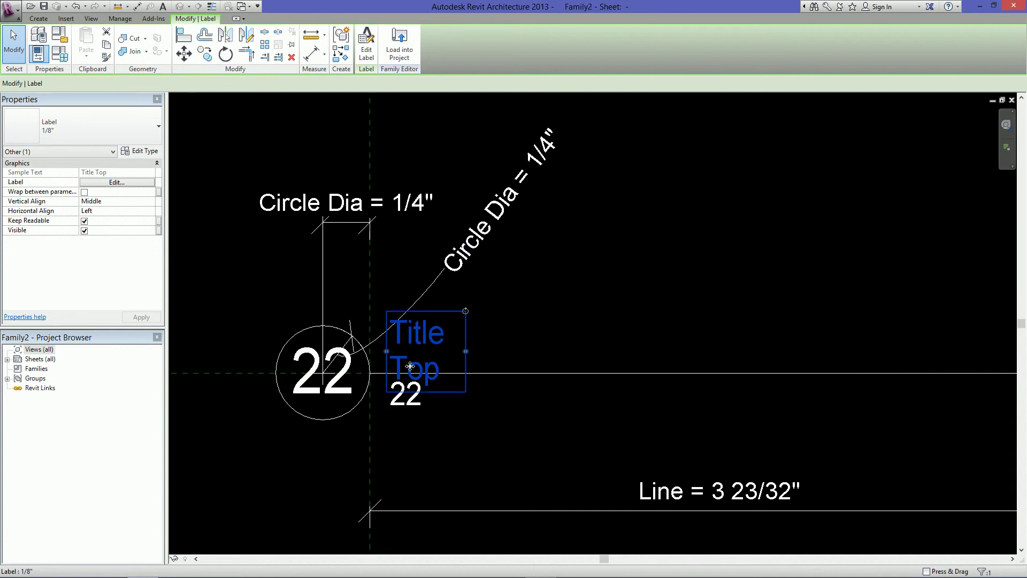
Widen the Title Top label so it reads on one line
scroll(479, 348, down, 1)
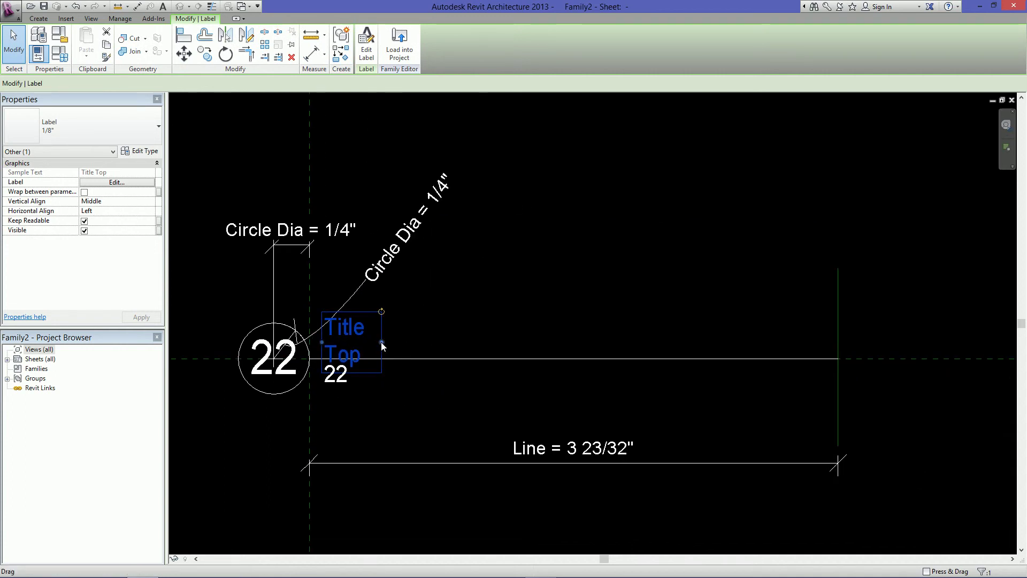
drag(381, 341, 759, 343)
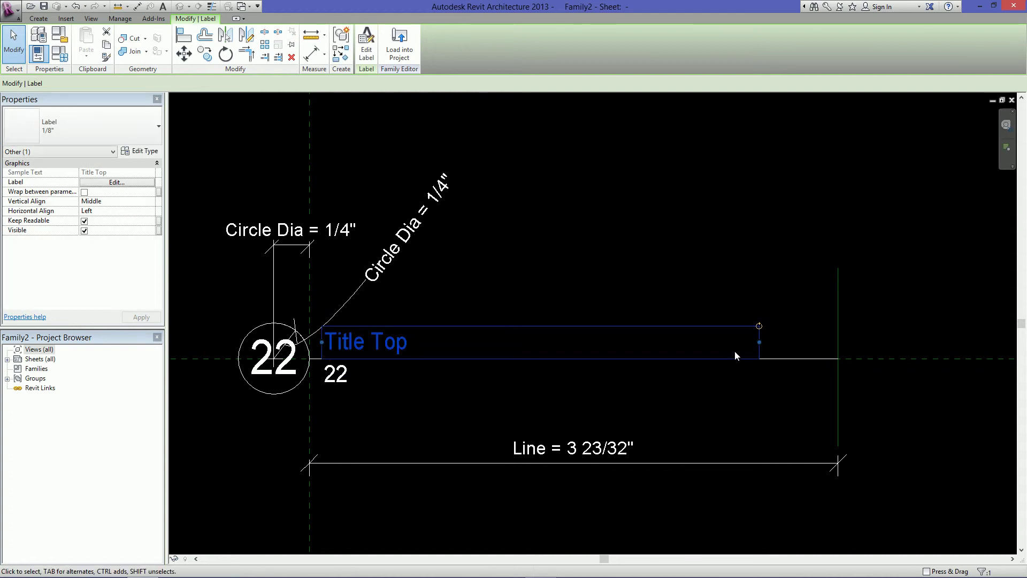
key(Escape)
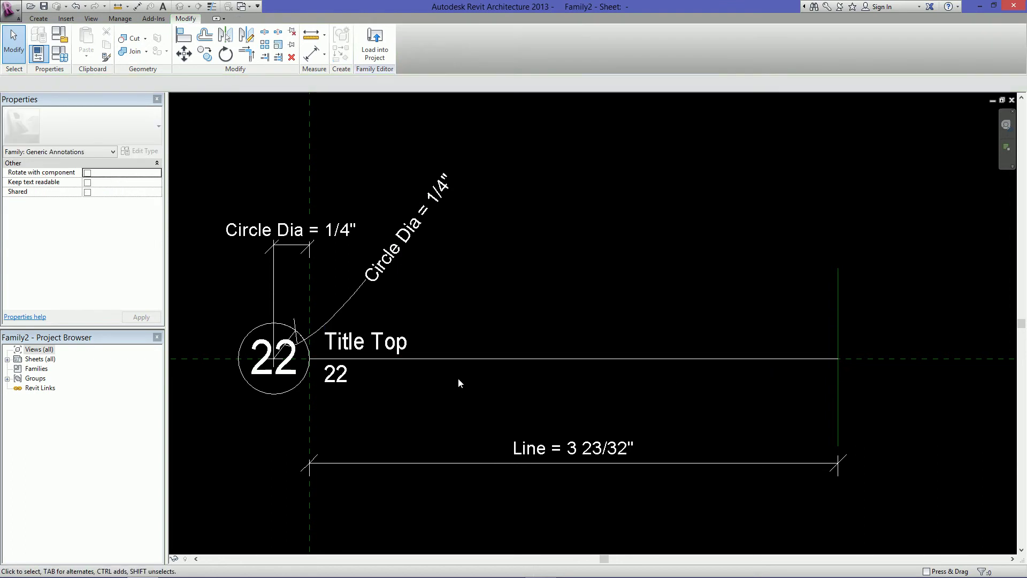
Remove the Dwg # parameter from the lower label
click(341, 374)
click(367, 53)
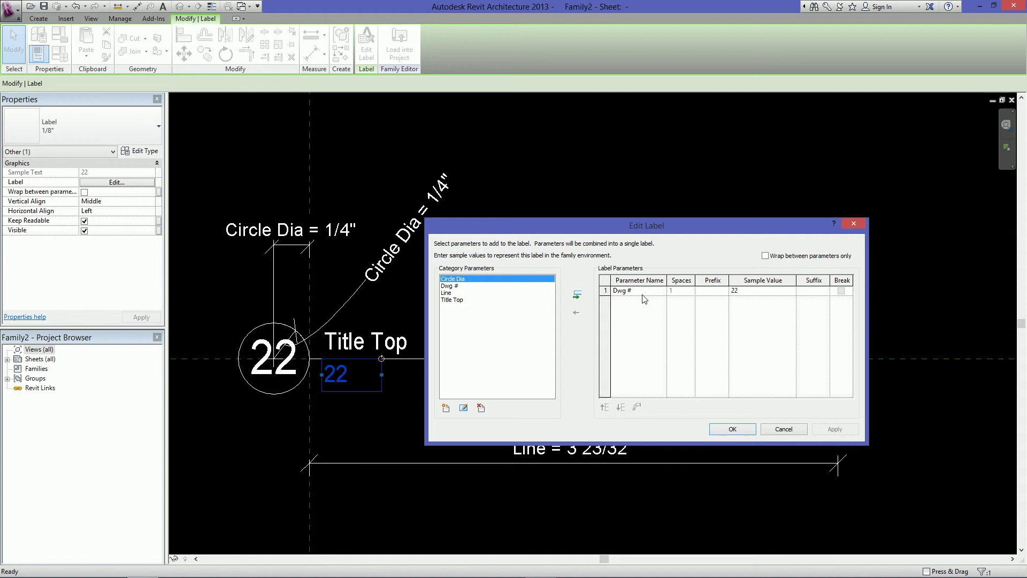
click(642, 293)
click(576, 310)
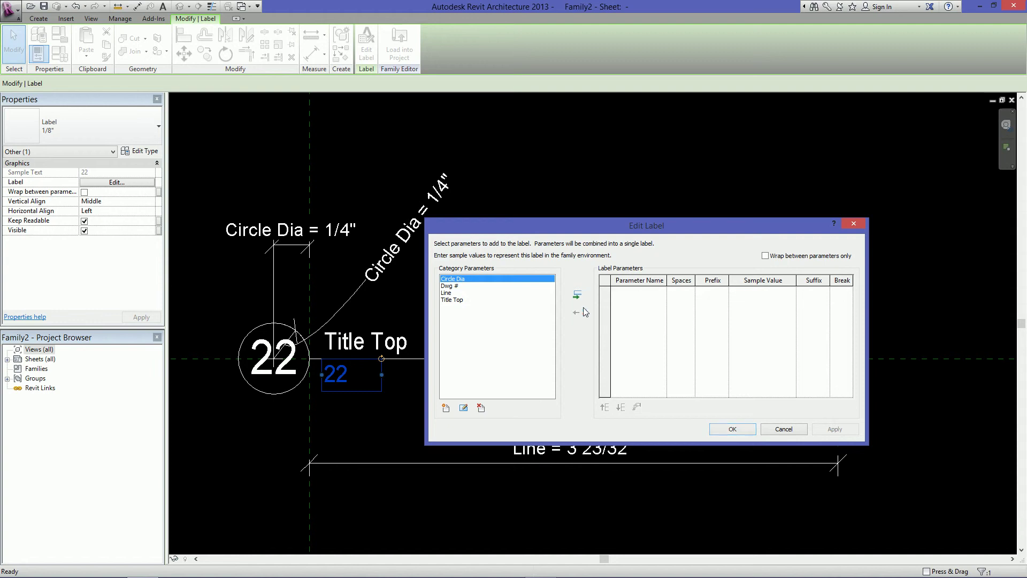
Add a new Title Bottom instance text parameter to the label and widen it onto one line
click(446, 408)
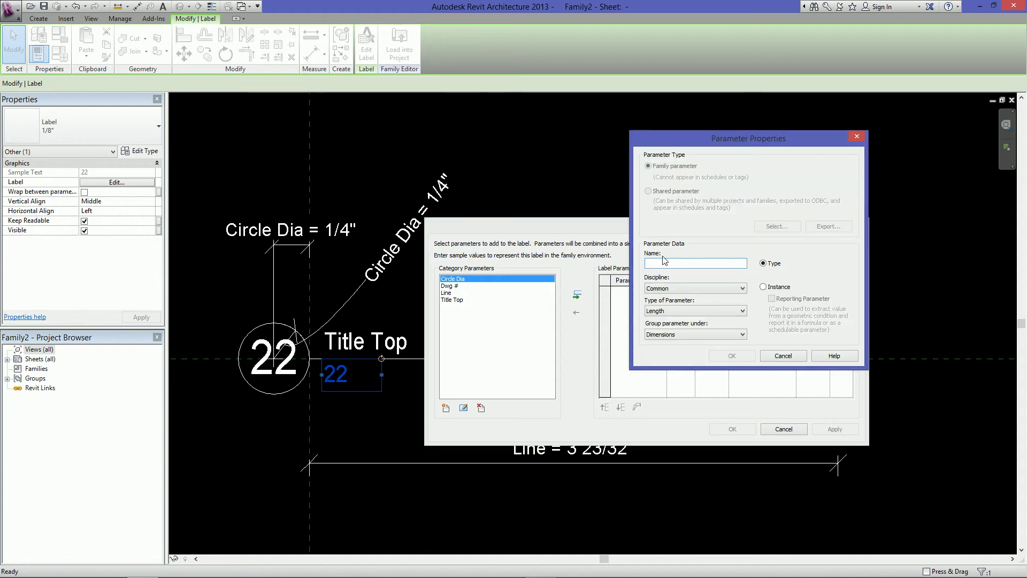
text(Title Bottom)
click(780, 289)
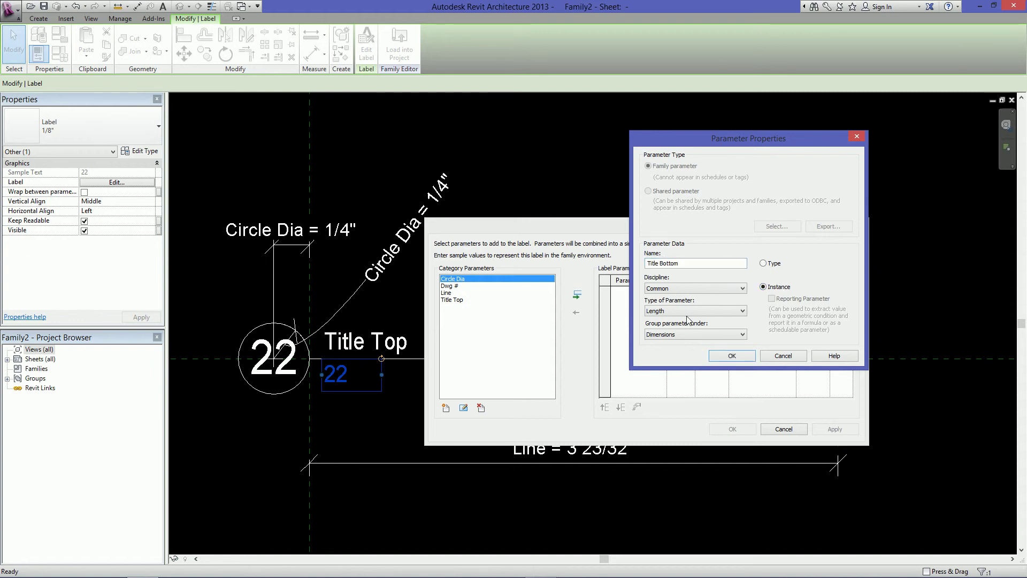
click(690, 310)
click(672, 321)
click(730, 357)
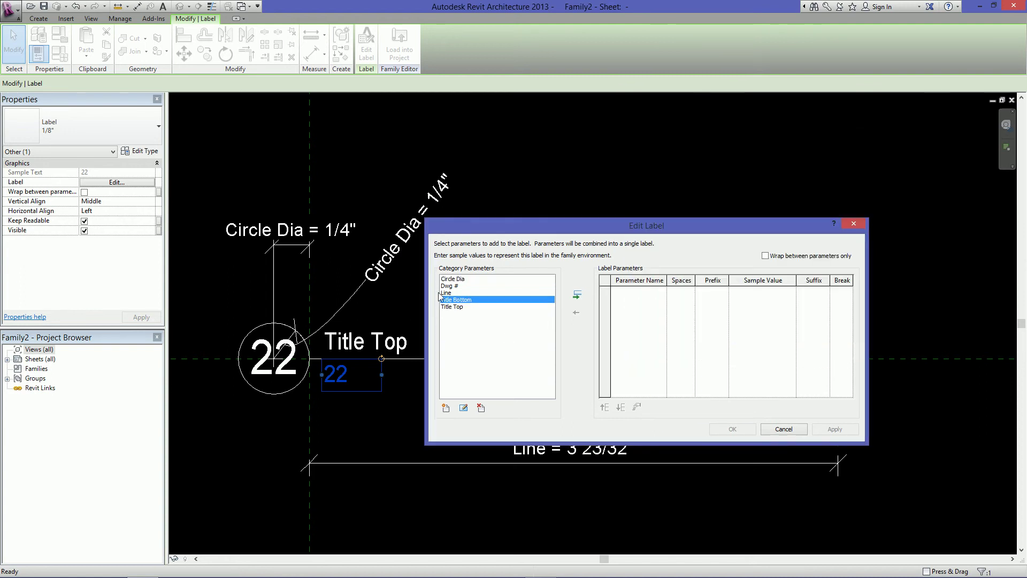
click(575, 295)
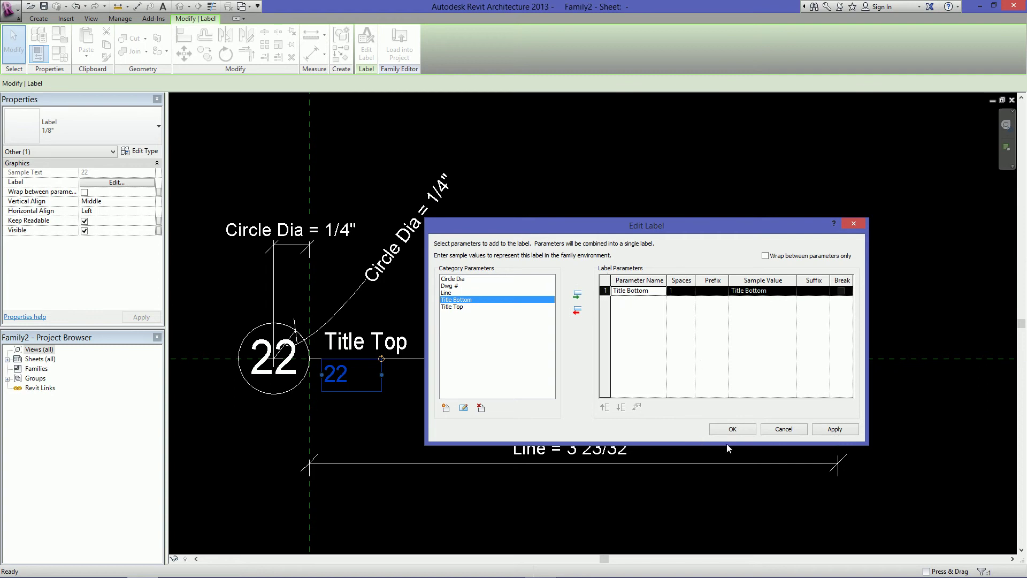
click(737, 431)
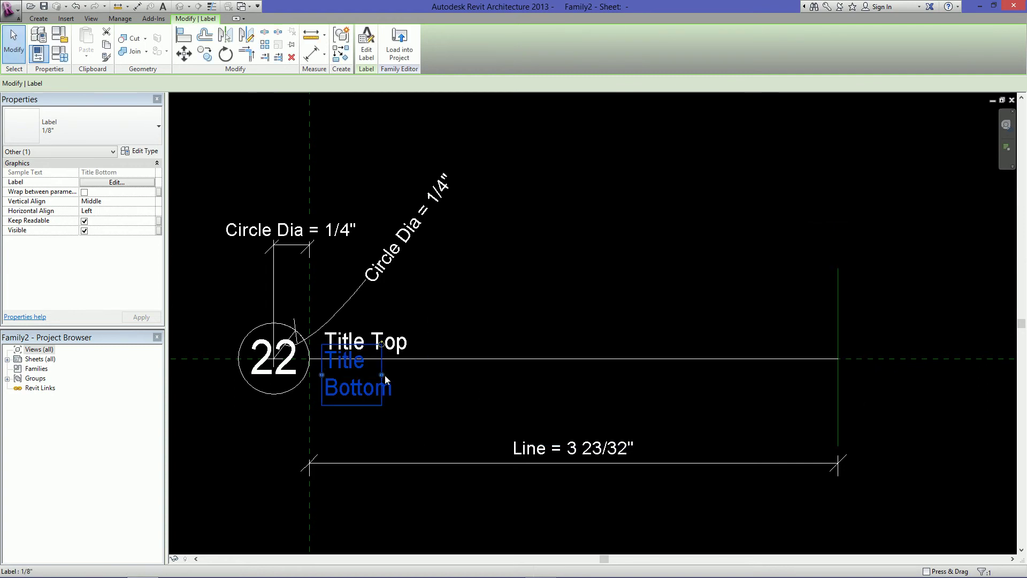
drag(380, 374, 721, 374)
click(551, 331)
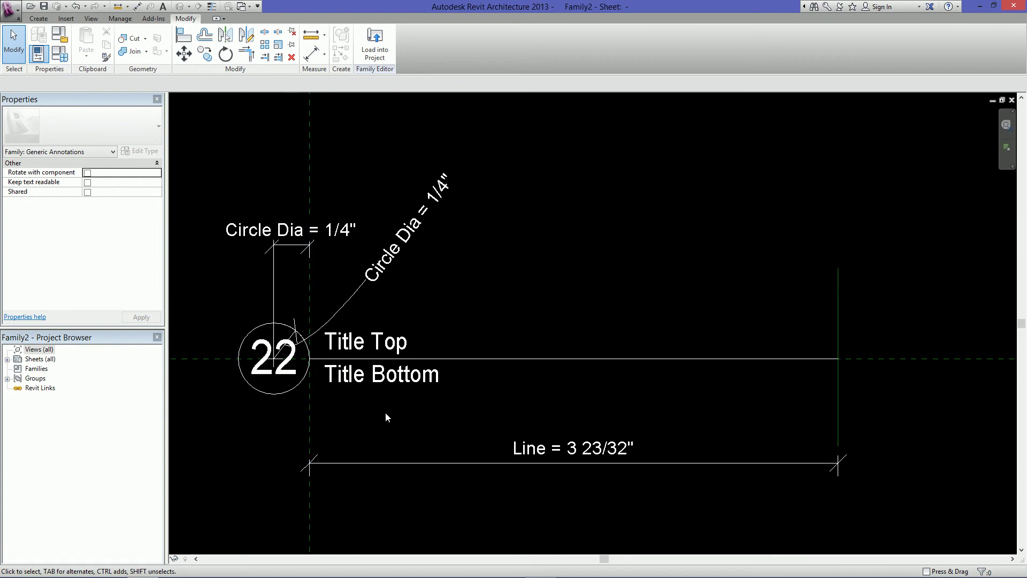
Load the title family into the project and place one symbol in the drafting view
click(373, 48)
scroll(479, 335, down, 2)
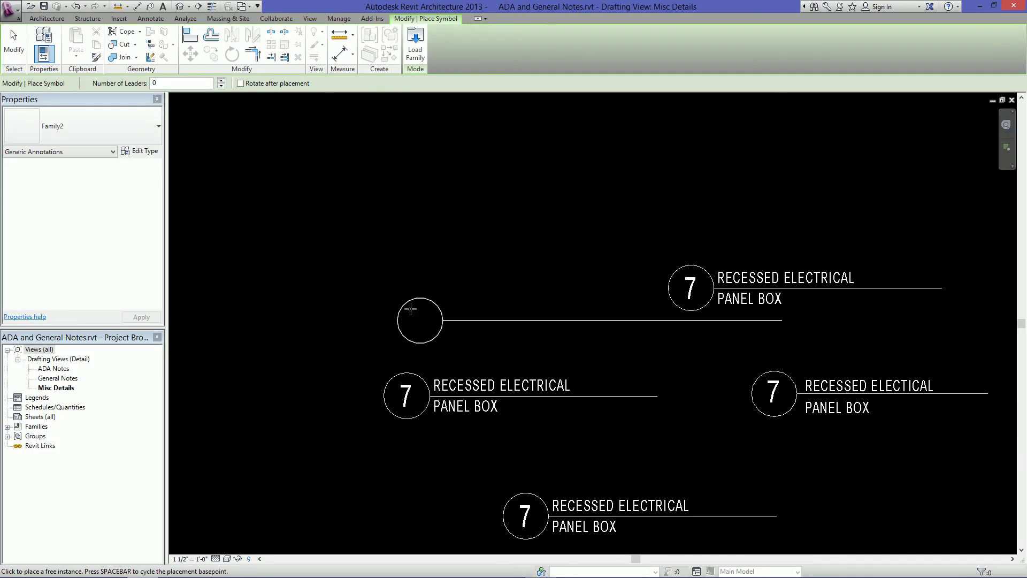
click(326, 337)
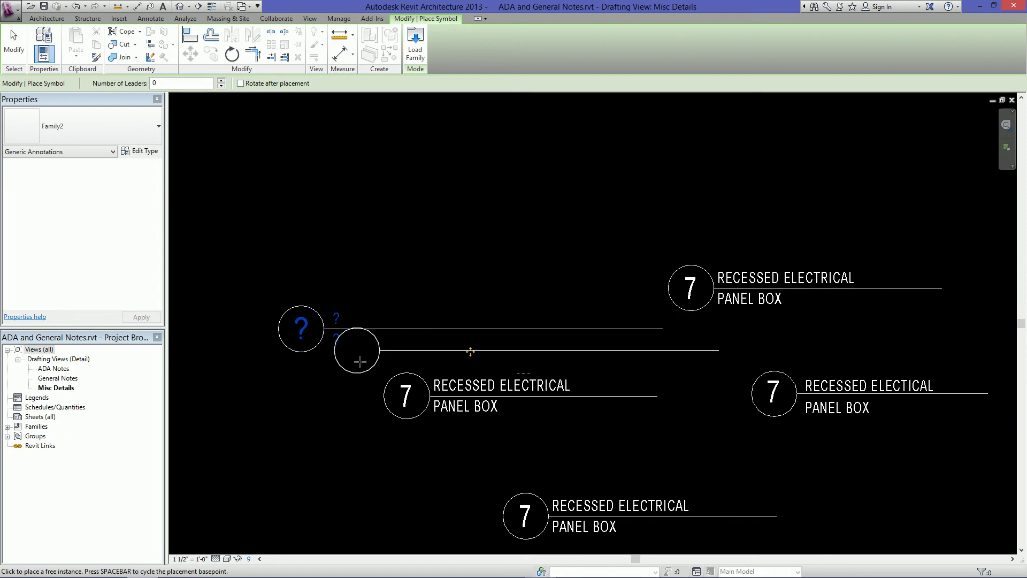
key(Escape)
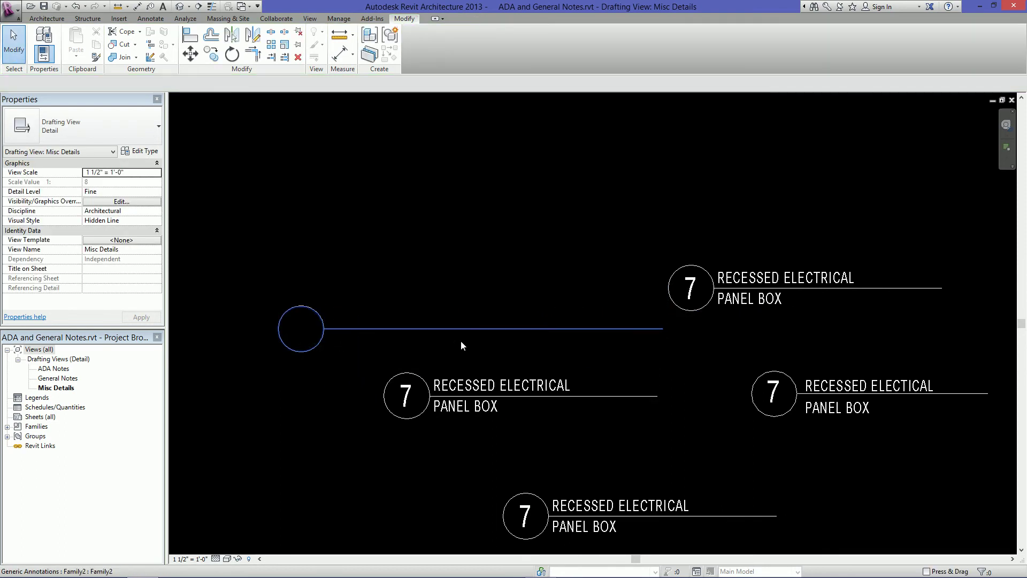
click(342, 329)
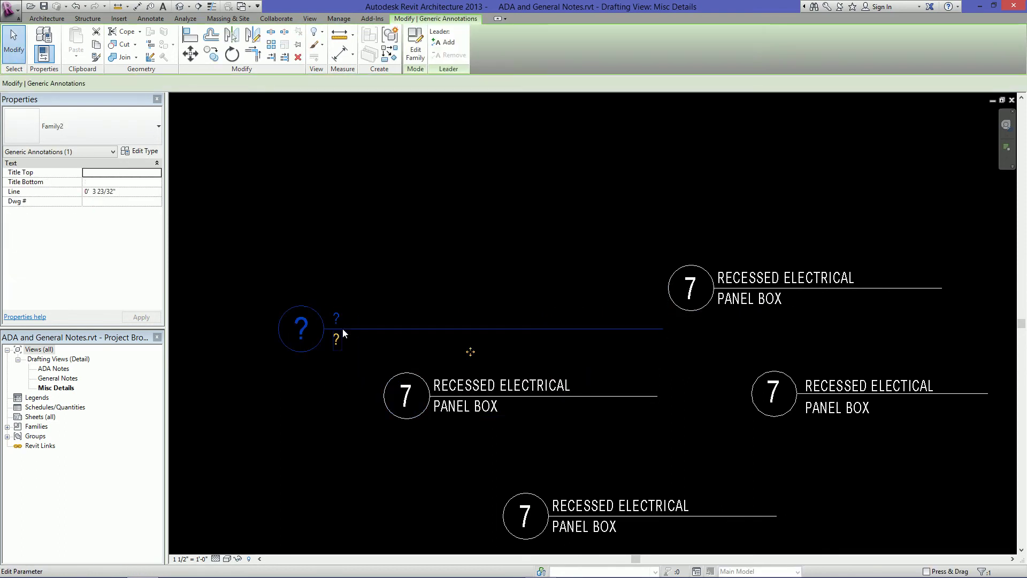
scroll(343, 329, up, 2)
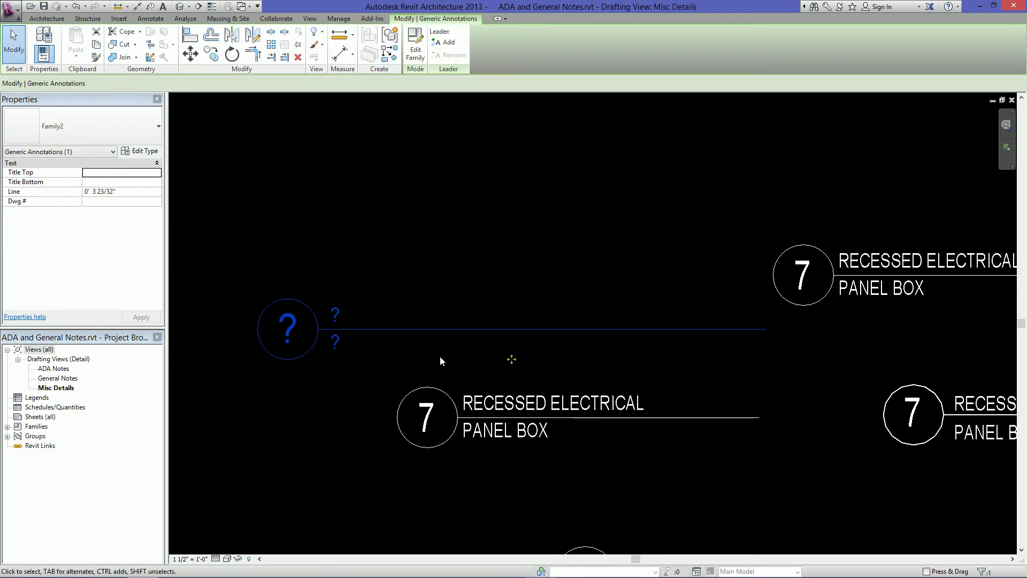
Fill in the labels with drawing number 1, 'TOP OF MY TITLE' and 'BOTTOM OF MY TITLE'
click(292, 337)
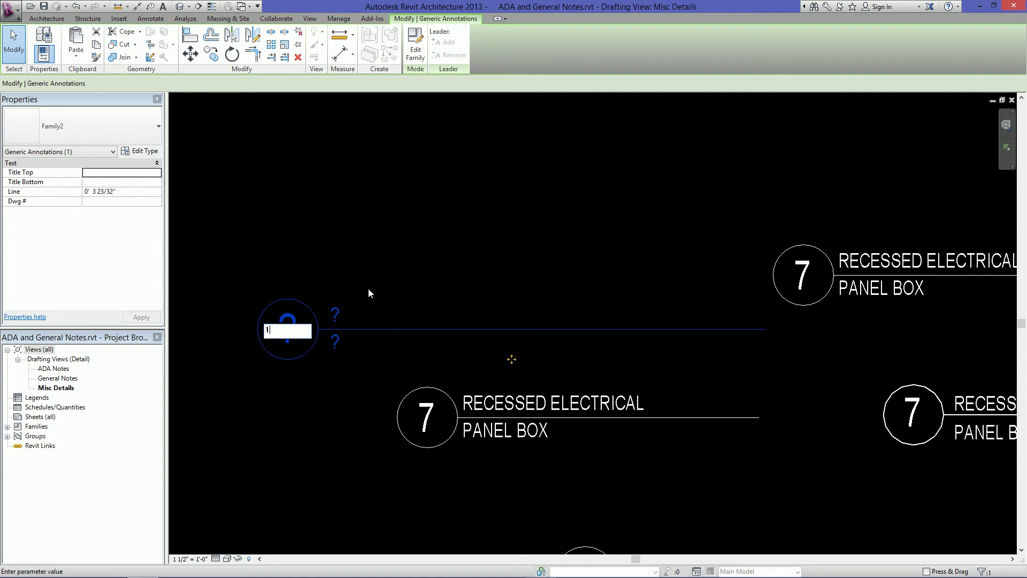
text(1)
key(Return)
click(335, 314)
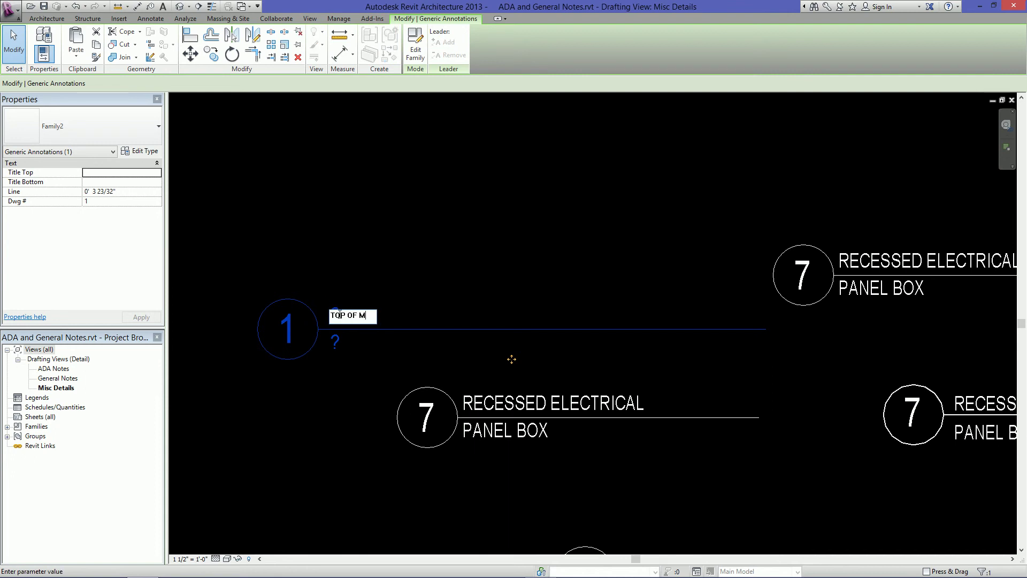
text(TOP OF MY TITLE)
key(Return)
click(336, 341)
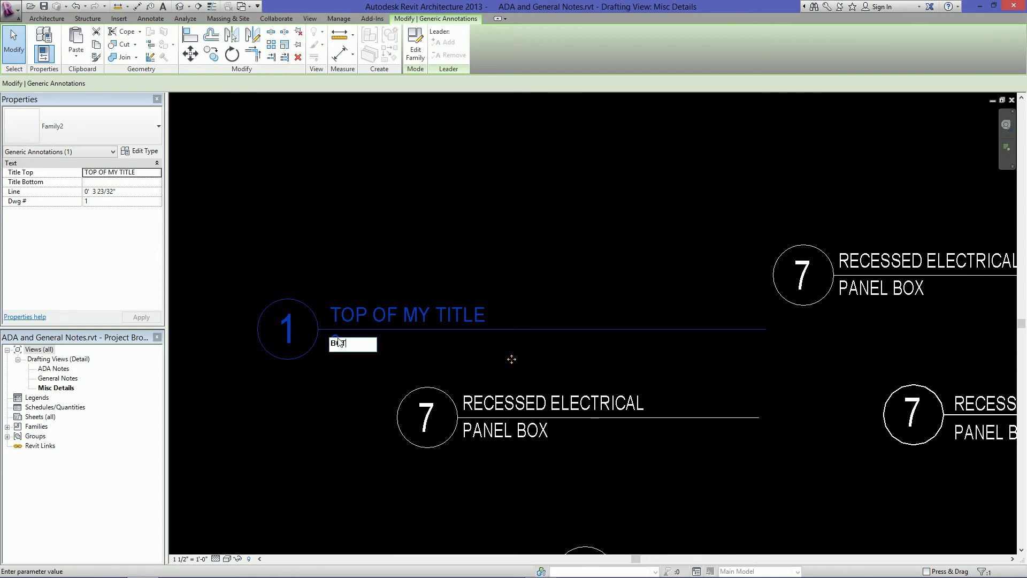
text(BOTTOM OF MY TITLE)
key(Return)
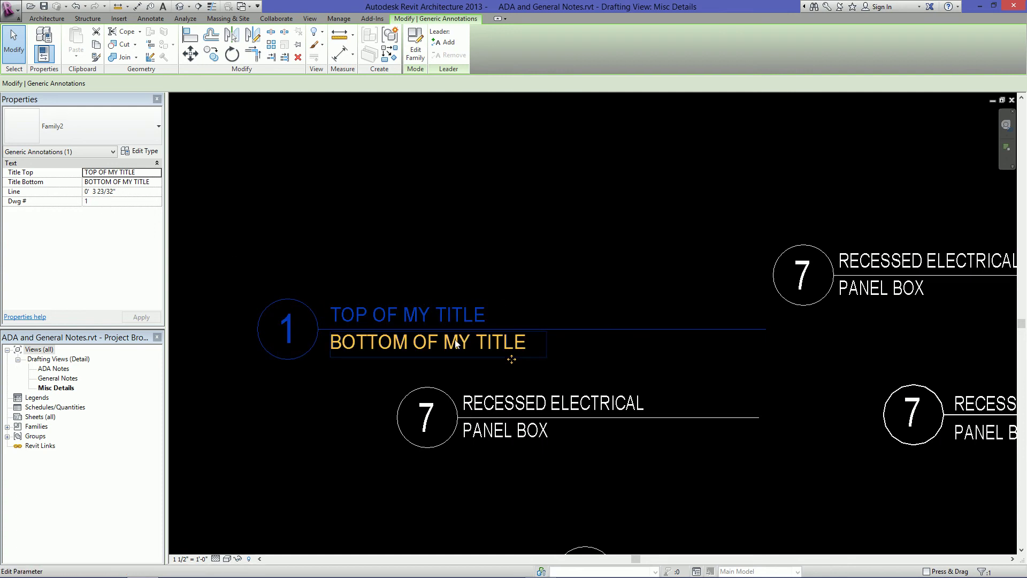
Set the title's Line length to 0' 2", then to 0' 1 3/4"
click(139, 191)
text(0' 2")
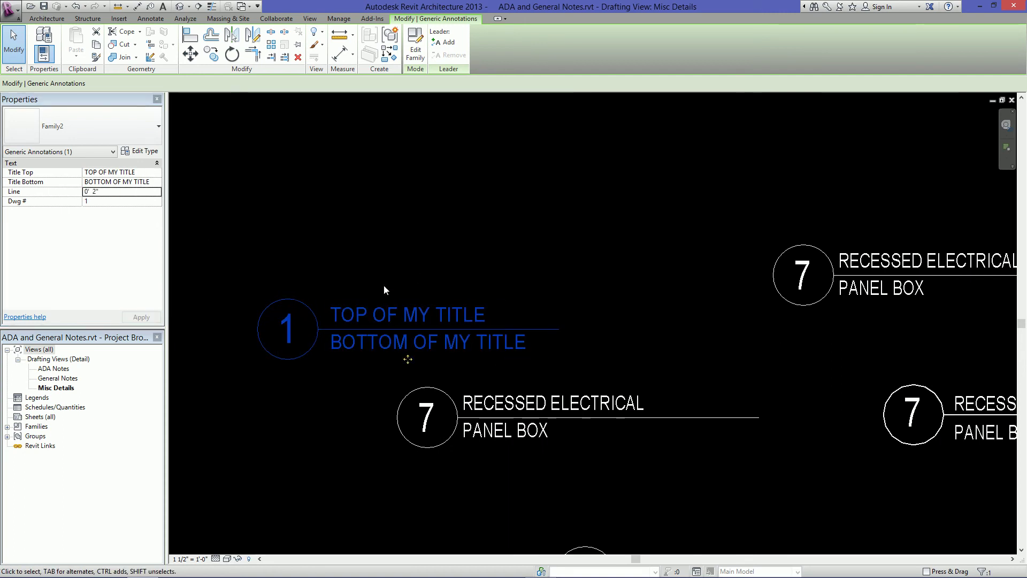
click(128, 192)
text(0' 1 3/4")
click(537, 294)
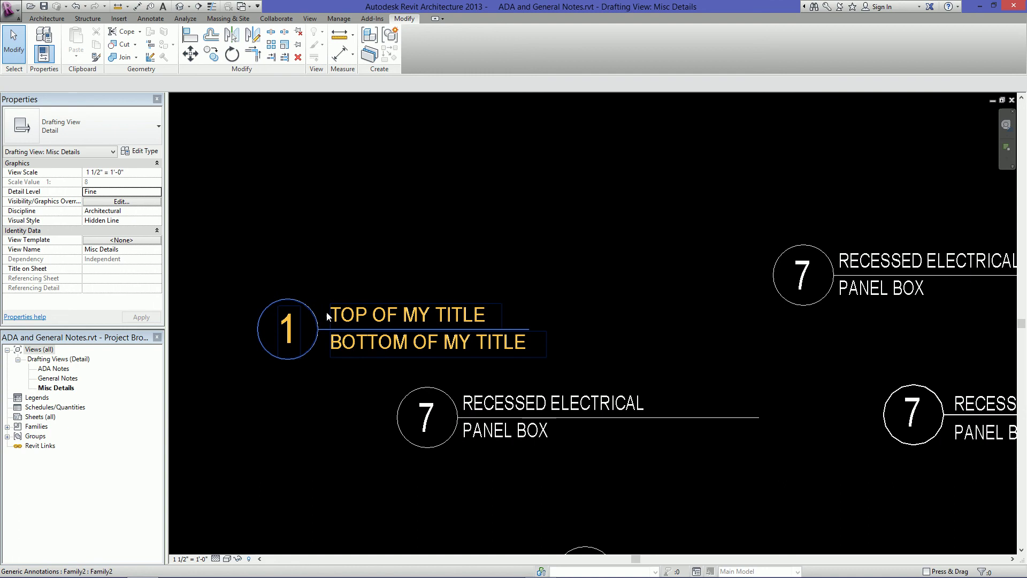
Check the shortened underline's length with the Measure tool (DI, ME)
middle_drag(318, 337, 339, 337)
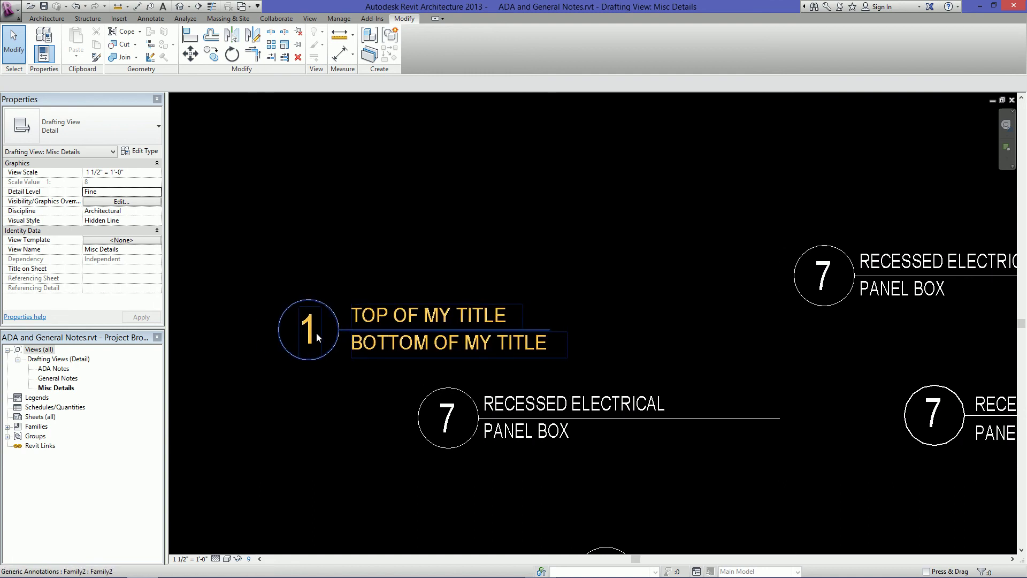
key(d)
key(i)
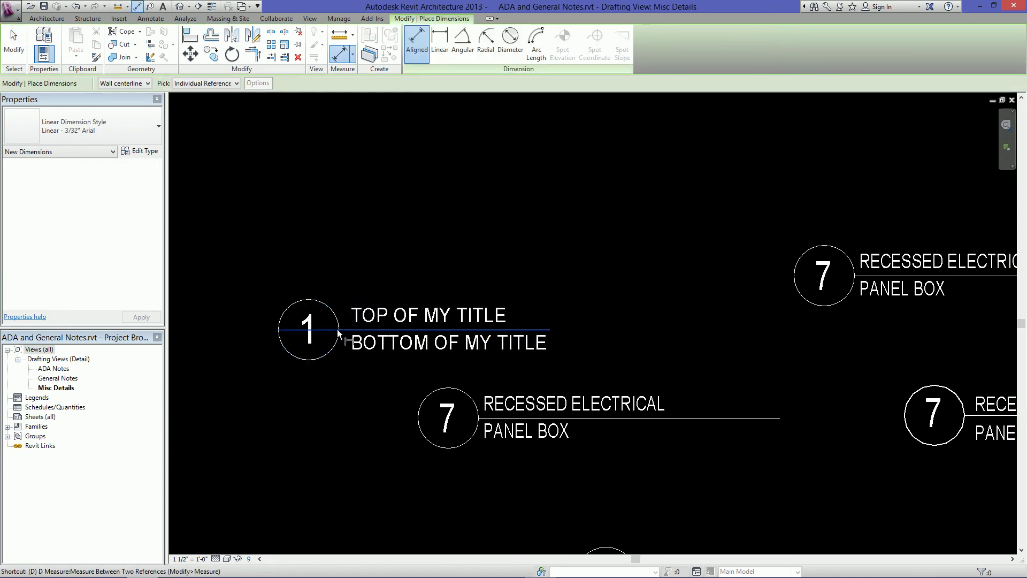
key(m)
key(e)
click(338, 330)
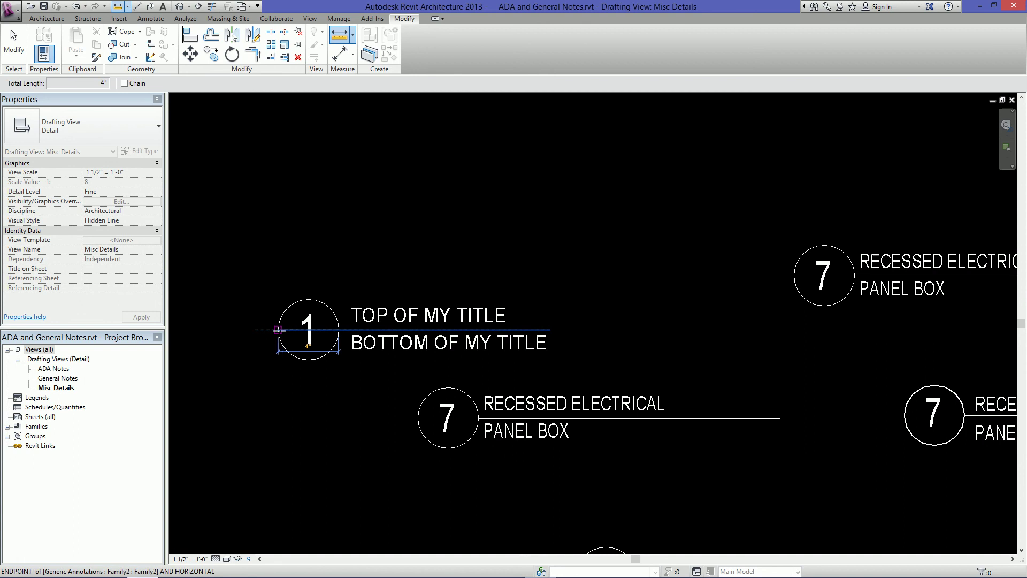
scroll(278, 329, up, 2)
key(Escape)
key(Escape)
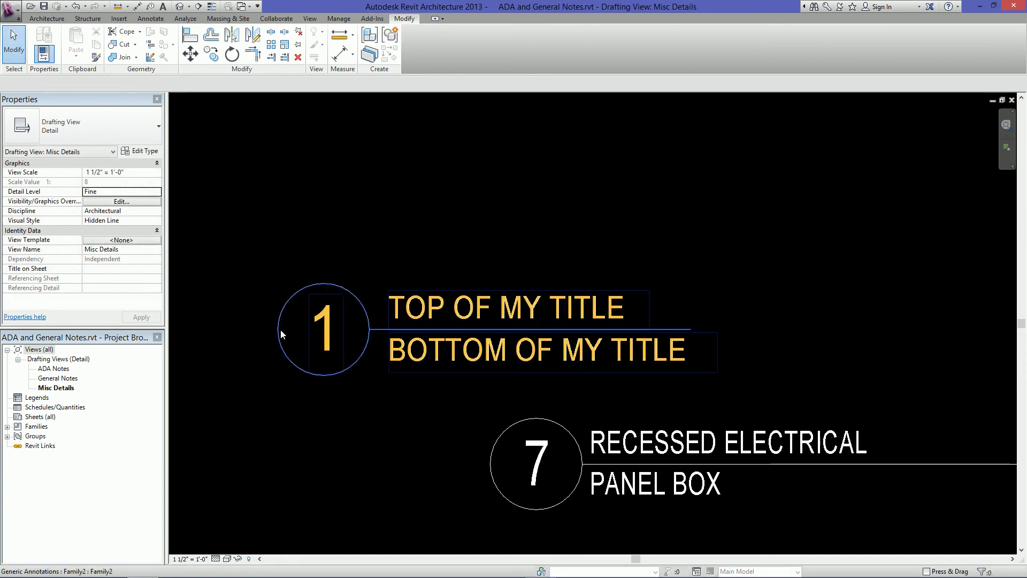
scroll(273, 345, down, 1)
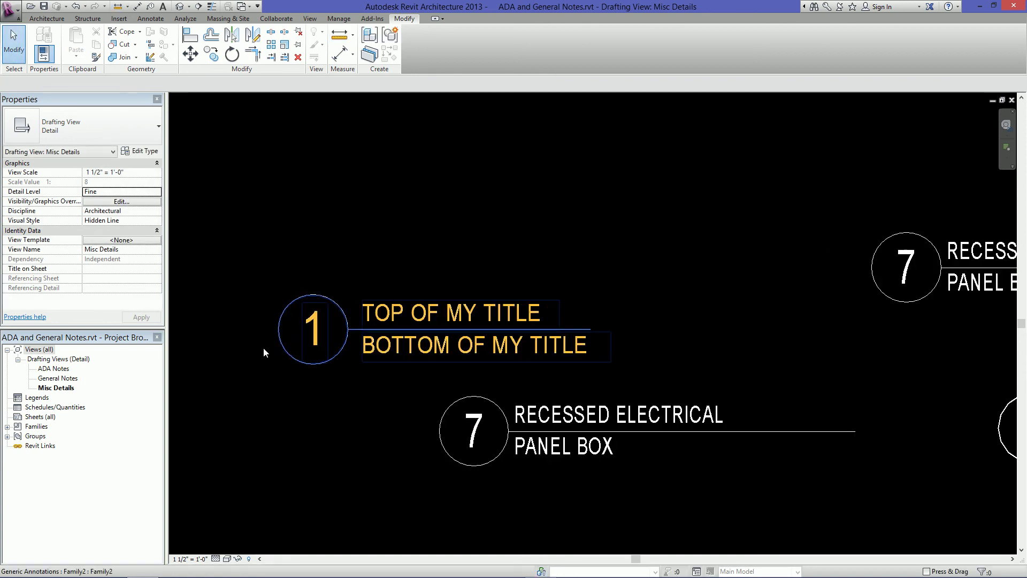
Set the view scale to 1/4" = 1'-0" and move the title up-left, clear of the details
click(182, 559)
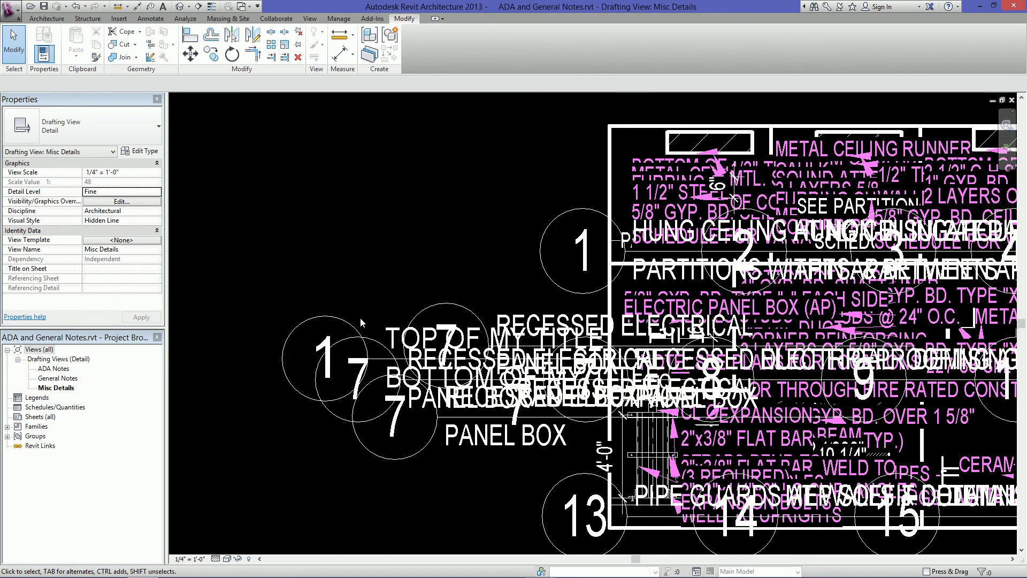
scroll(503, 369, down, 2)
click(495, 375)
scroll(503, 364, down, 2)
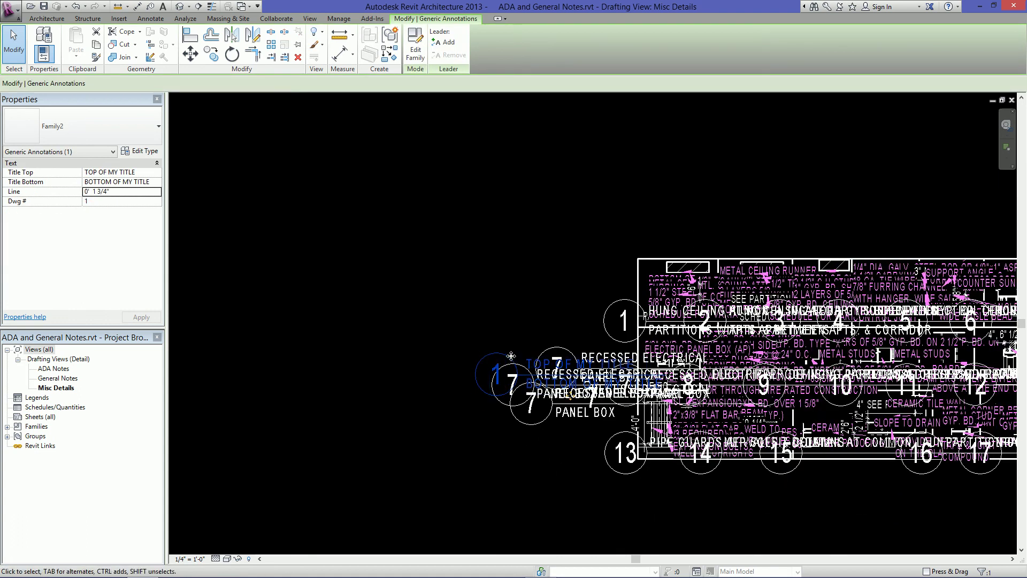
mouse_move(481, 348)
mouse_down()
mouse_move(373, 275)
mouse_move(235, 219)
mouse_up()
scroll(299, 267, up, 4)
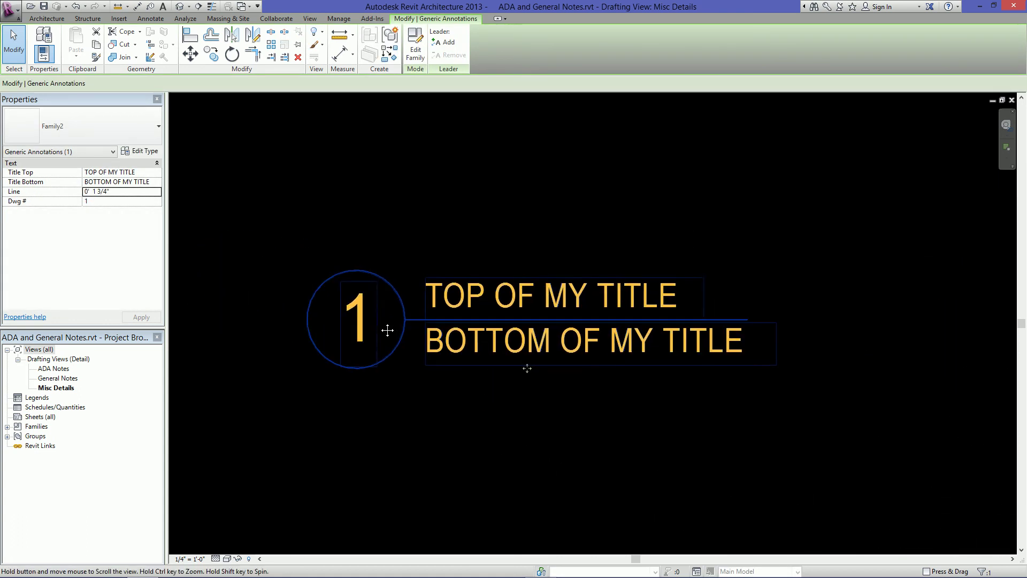
Measure the title circle's width, confirming it is 2'-0"
click(339, 35)
click(407, 320)
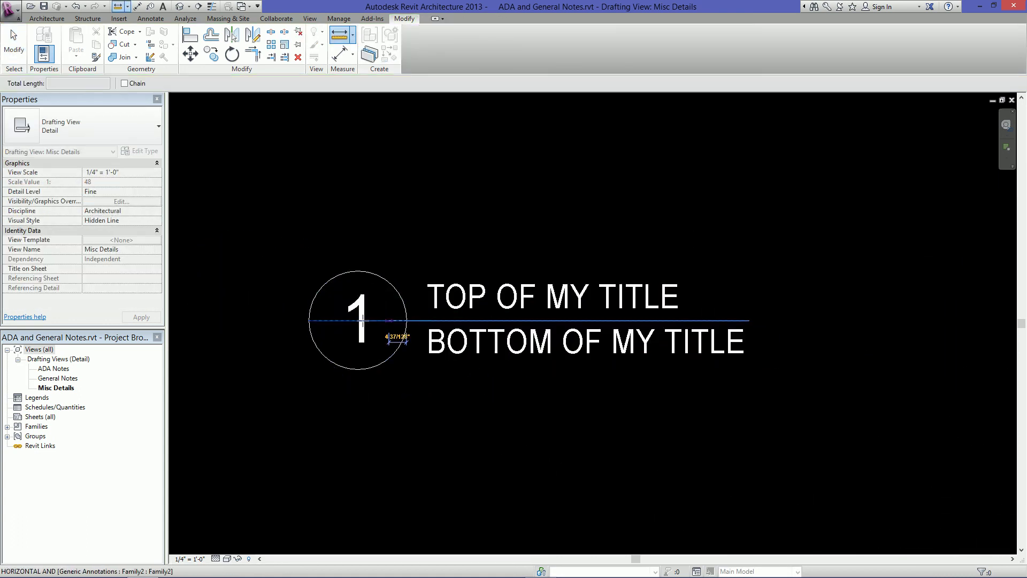
click(308, 321)
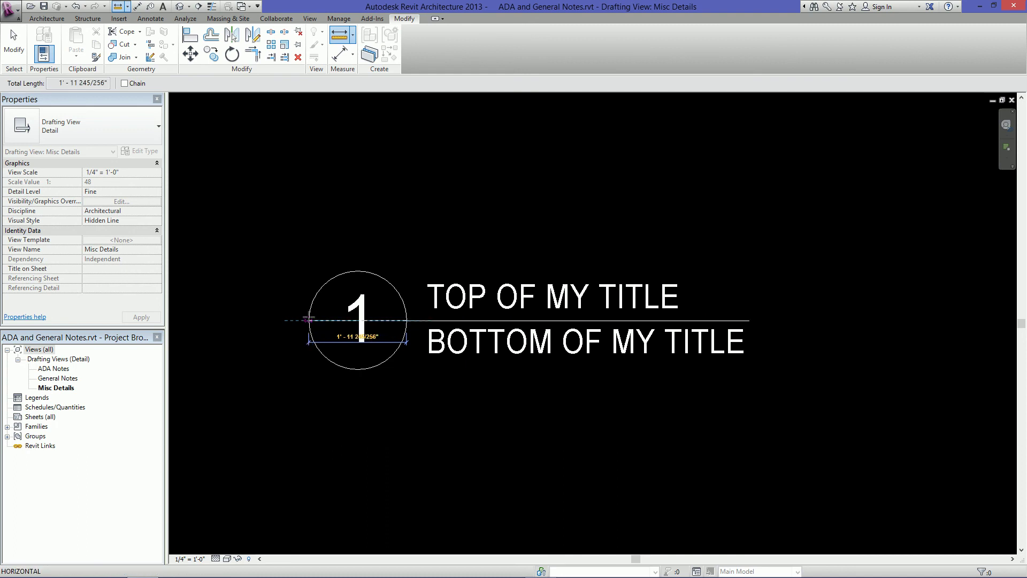
key(Escape)
key(Escape)
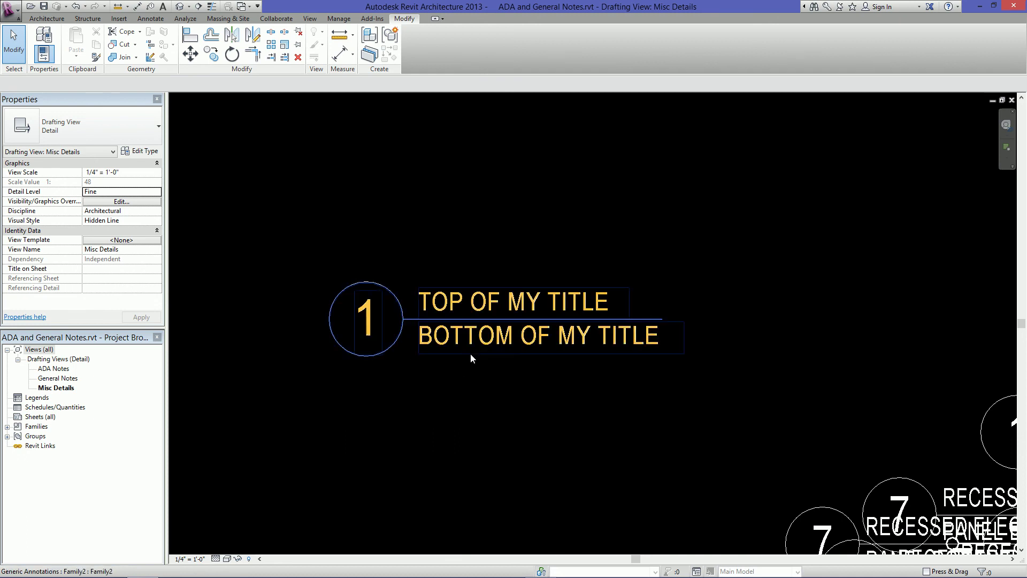
scroll(610, 422, down, 2)
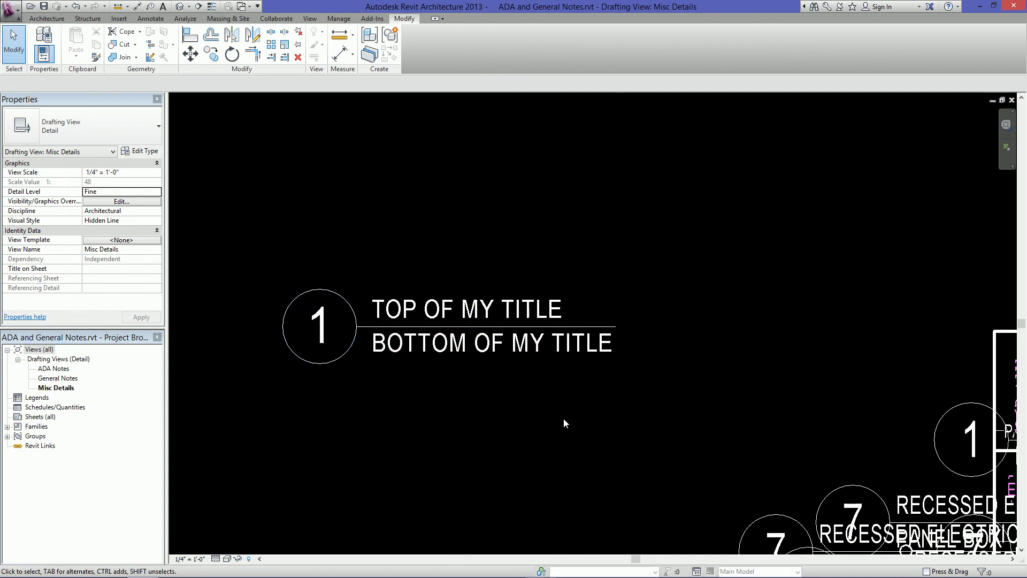